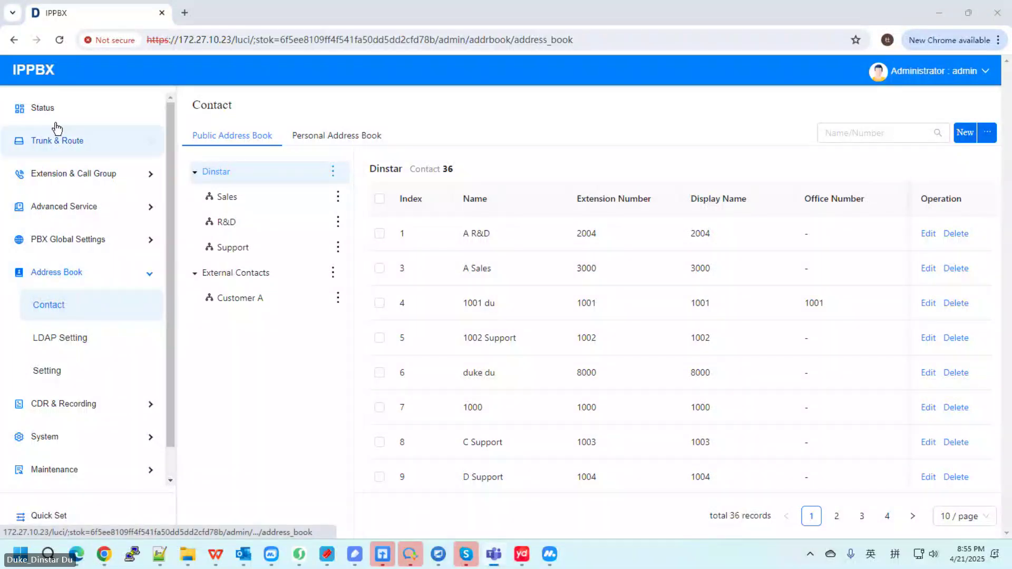
Step: Return to the system Status overview page from the sidebar
{"action": "left_click", "coordinate": [102, 121]}
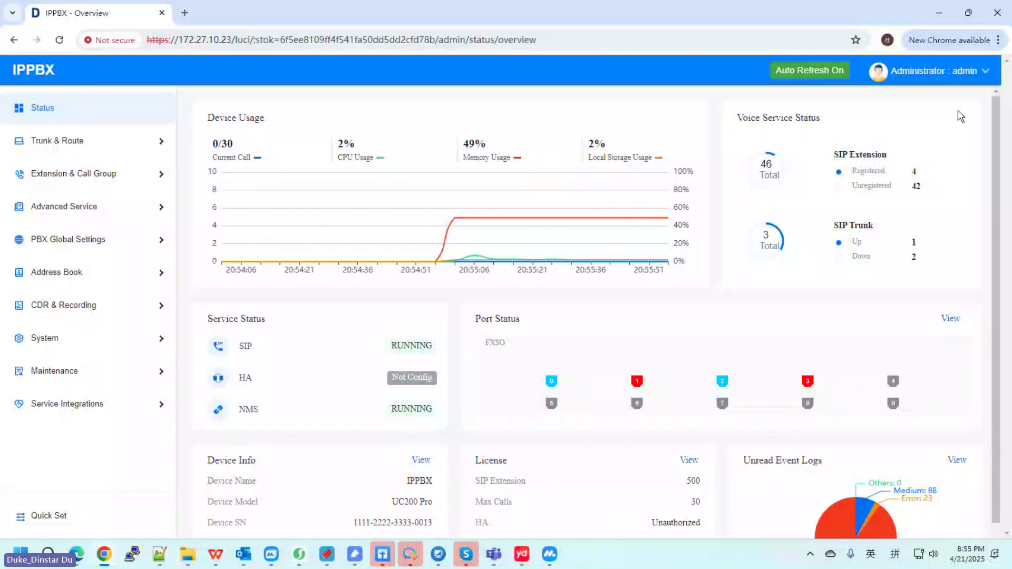
Step: Log out of the admin web interface from the Administrator dropdown
{"action": "left_click", "coordinate": [959, 71]}
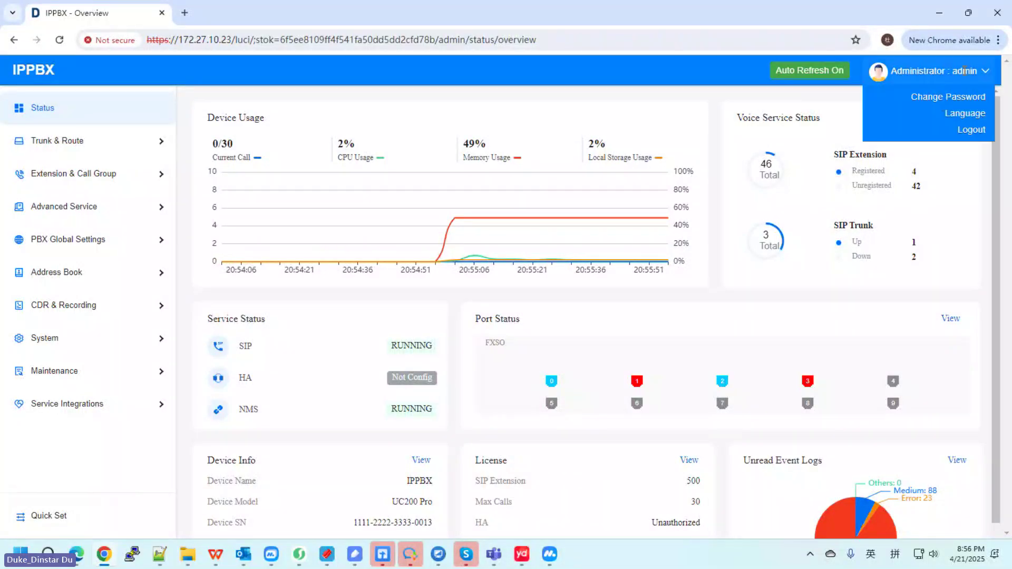
{"action": "mouse_move", "coordinate": [965, 113]}
{"action": "left_click", "coordinate": [885, 131]}
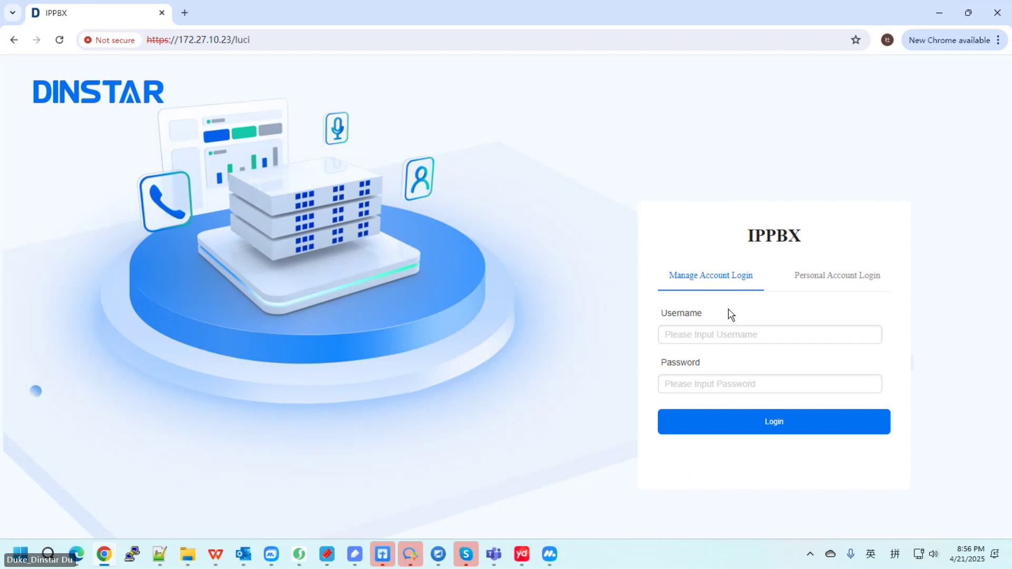
Step: Sign back in on Manage Account Login with the administrator username and password
{"action": "left_click", "coordinate": [712, 333]}
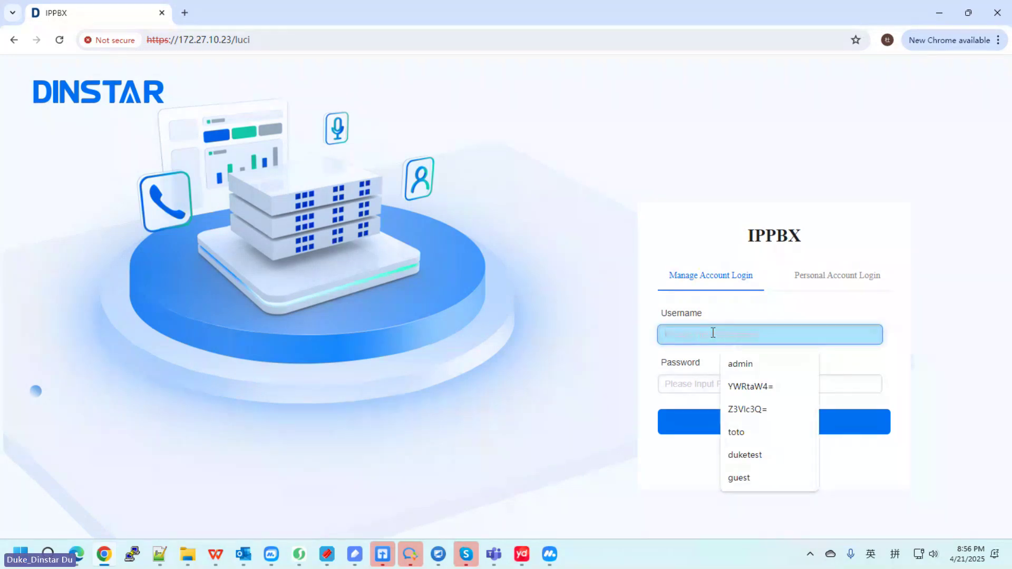
{"action": "type", "text": "ad"}
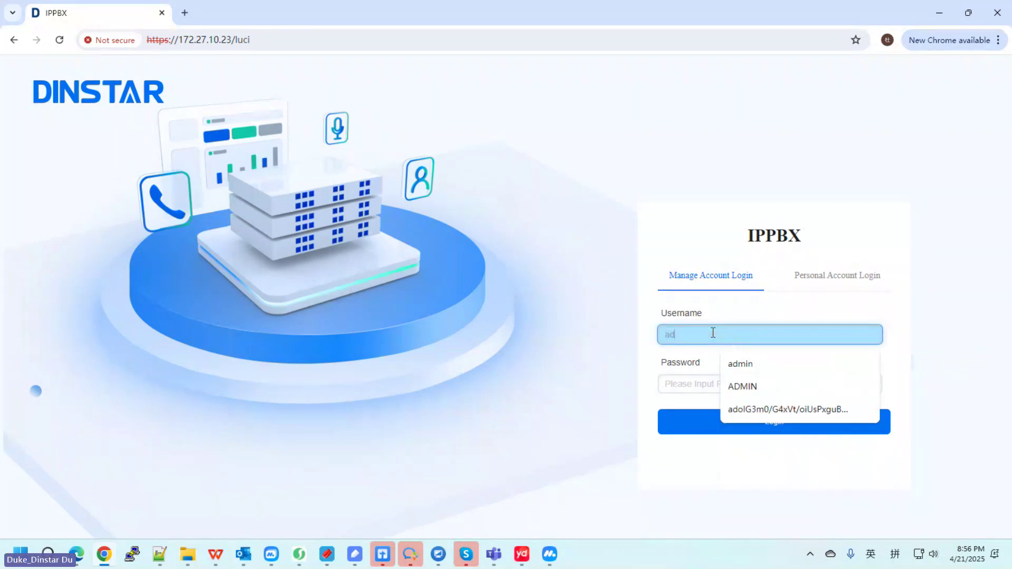
{"action": "type", "text": "minAD"}
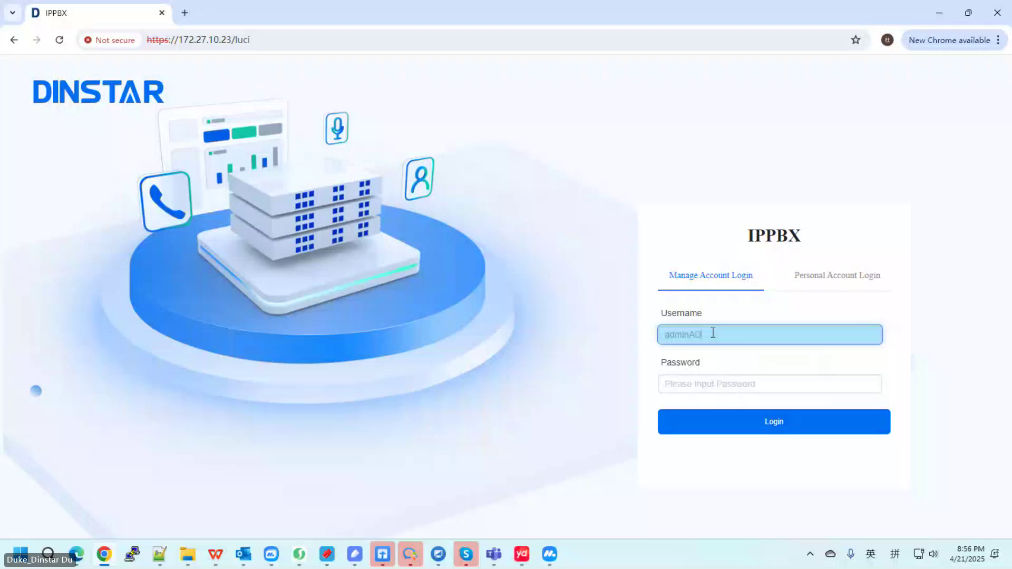
{"action": "key", "text": "BackSpace"}
{"action": "key", "text": "BackSpace"}
{"action": "key", "text": "Tab"}
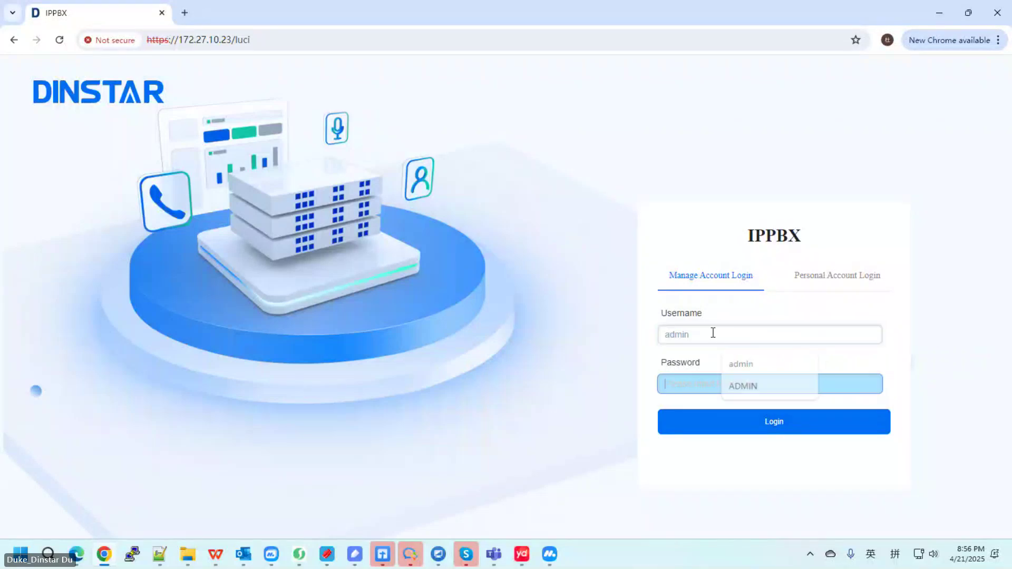
{"action": "type", "text": "admin"}
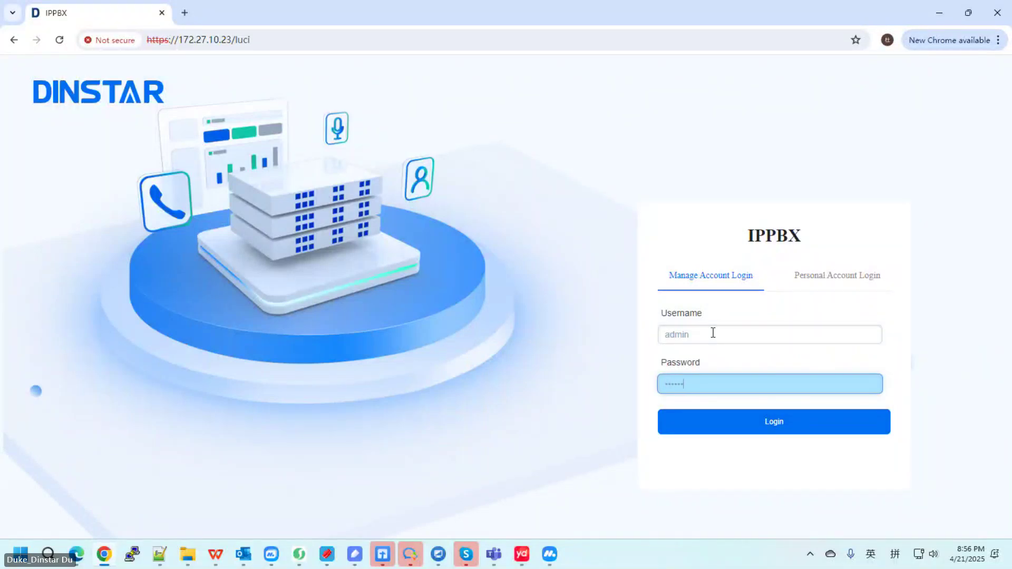
{"action": "type", "text": "12345"}
{"action": "key", "text": "Return"}
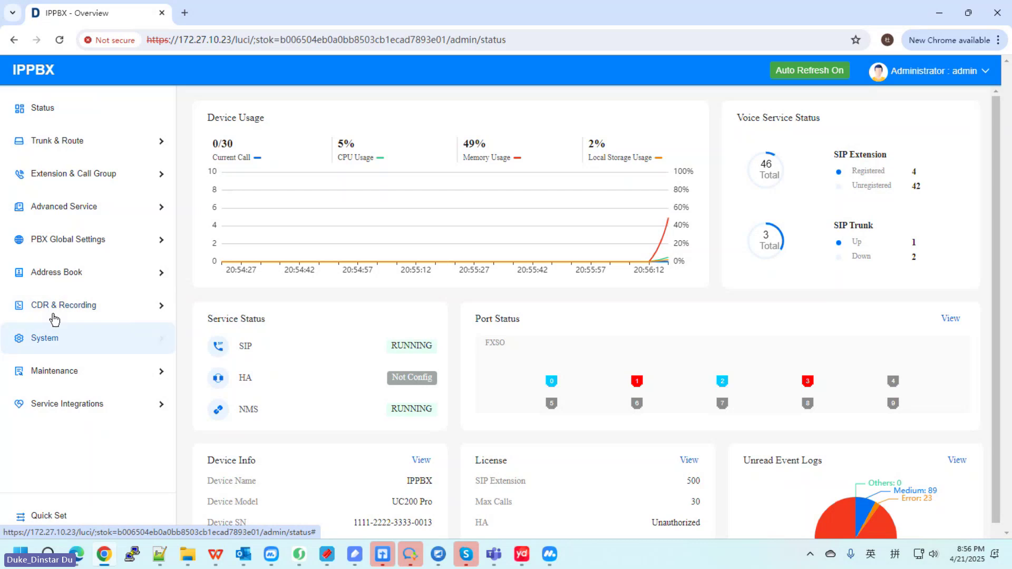
Step: Open the Maintenance License page and scroll through its license fields
{"action": "left_click", "coordinate": [67, 342]}
{"action": "left_click", "coordinate": [67, 345]}
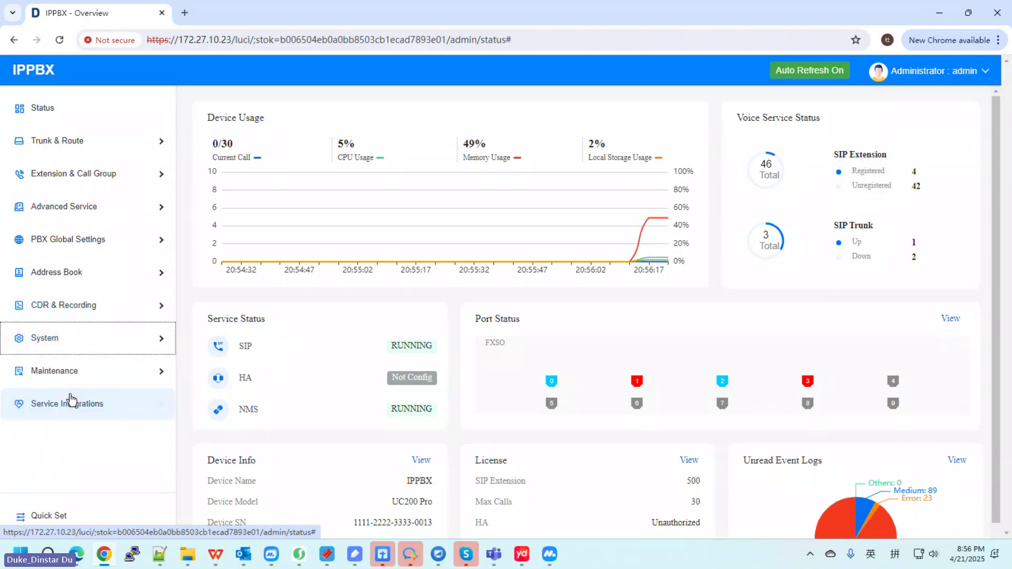
{"action": "left_click", "coordinate": [68, 373]}
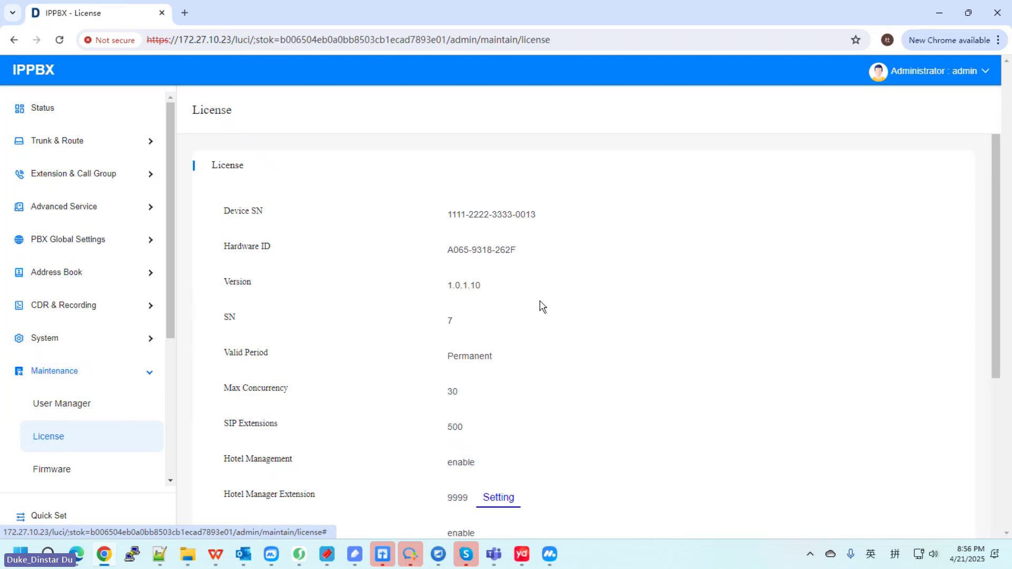
{"action": "scroll", "coordinate": [449, 311], "scroll_direction": "down", "scroll_amount": 2}
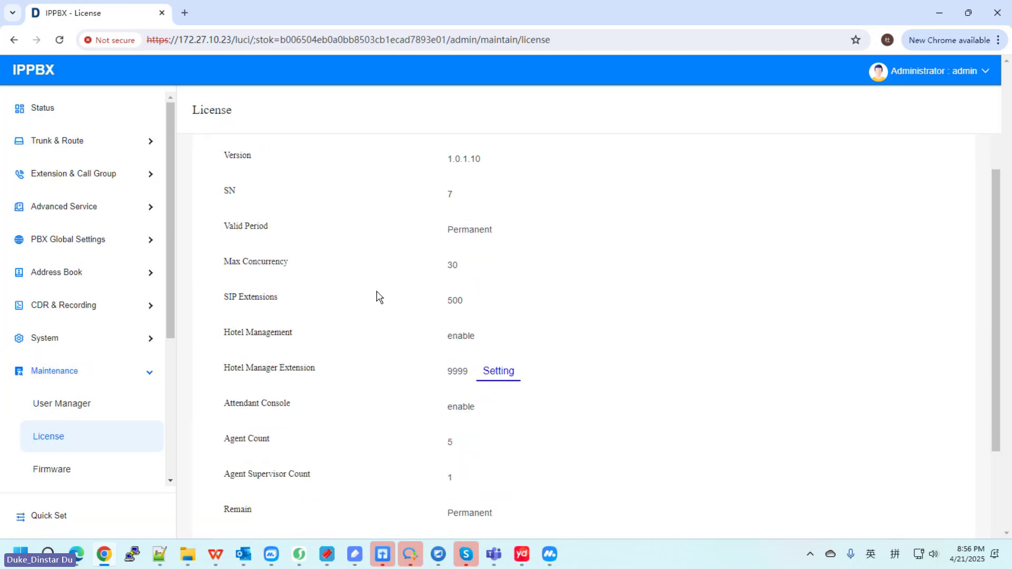
{"action": "scroll", "coordinate": [379, 297], "scroll_direction": "down", "scroll_amount": 1}
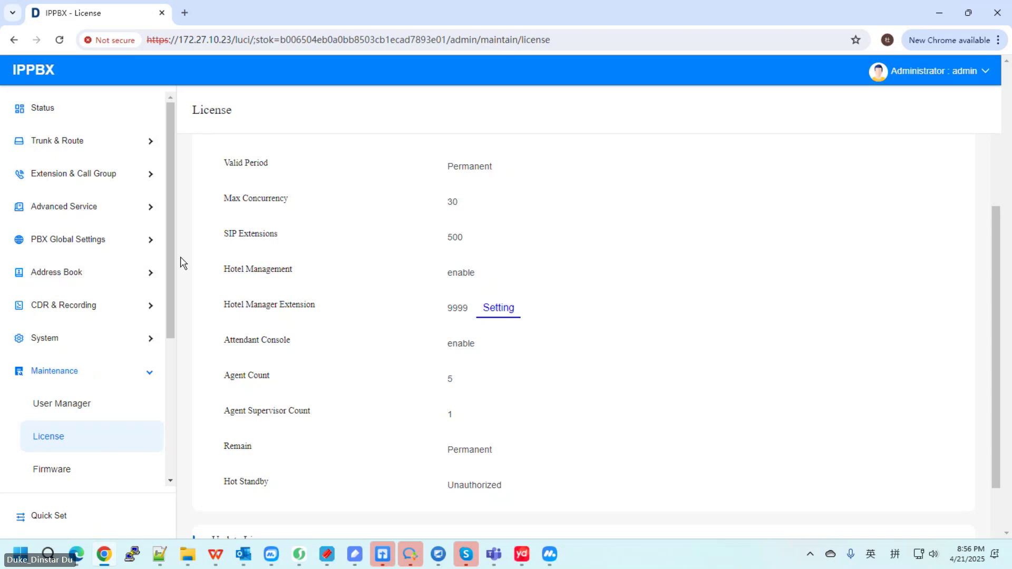
Step: Highlight Hotel Management and Attendant Console with their enabled values to confirm both are on
{"action": "double_click", "coordinate": [275, 272]}
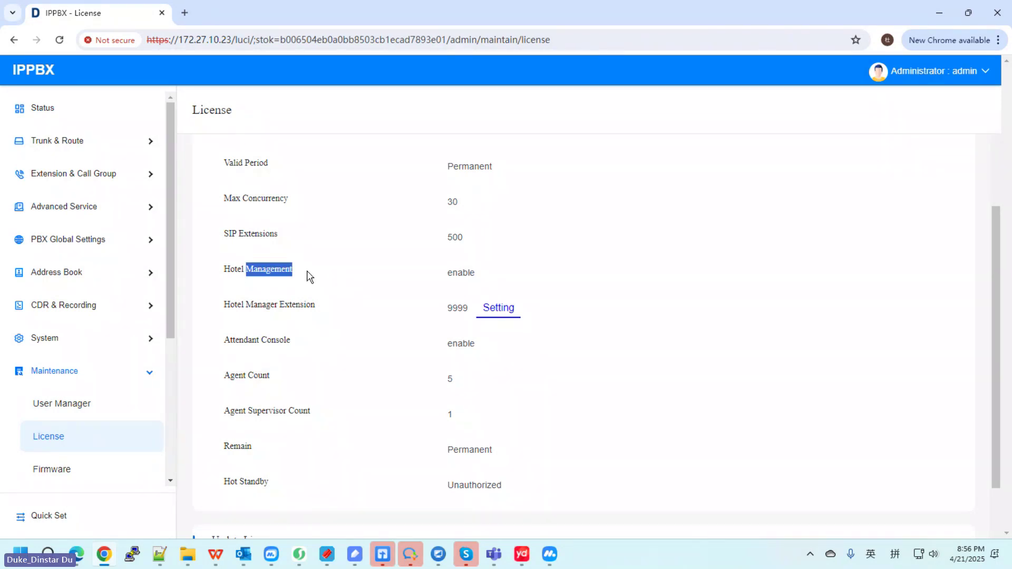
{"action": "left_click_drag", "start_coordinate": [253, 345], "coordinate": [315, 351]}
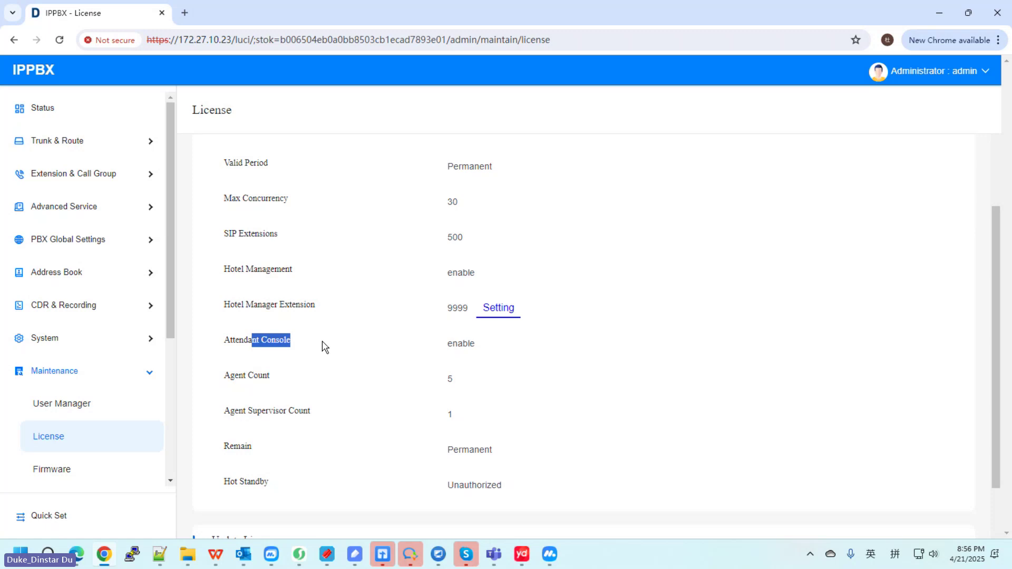
{"action": "double_click", "coordinate": [450, 272]}
{"action": "left_click_drag", "start_coordinate": [453, 340], "coordinate": [481, 347]}
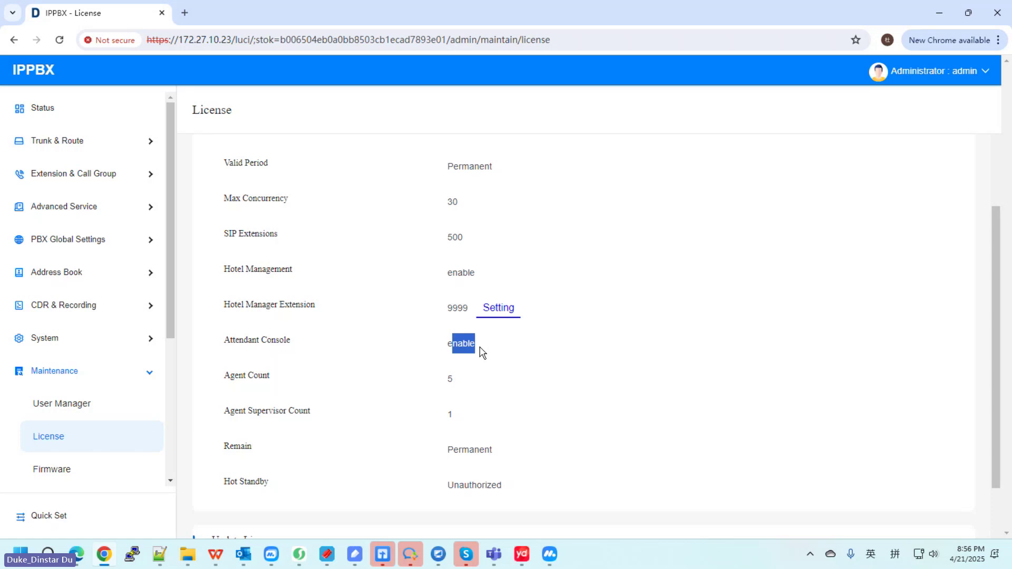
{"action": "scroll", "coordinate": [651, 367], "scroll_direction": "down", "scroll_amount": 2}
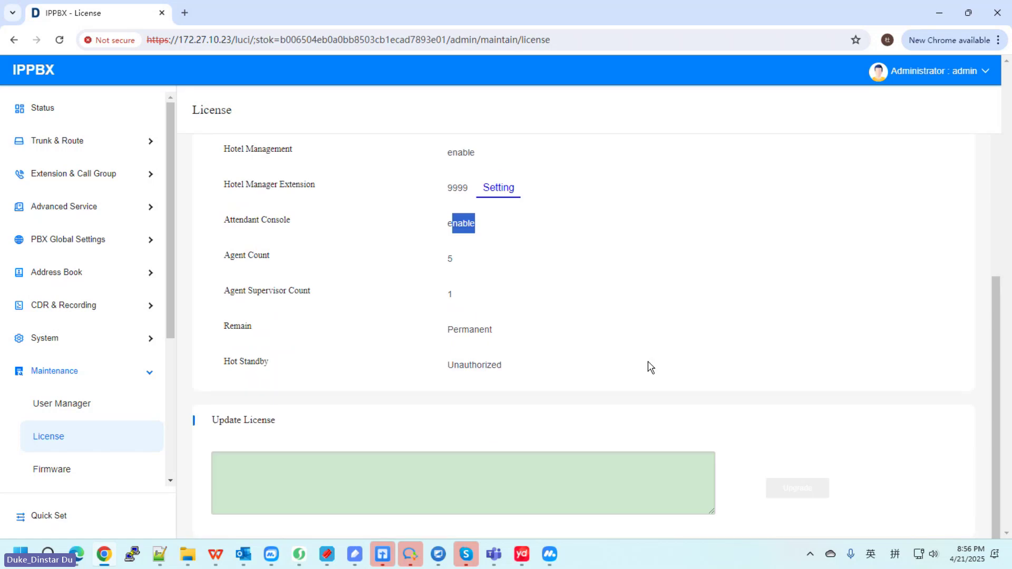
{"action": "left_click", "coordinate": [303, 191]}
{"action": "scroll", "coordinate": [438, 262], "scroll_direction": "up", "scroll_amount": 1}
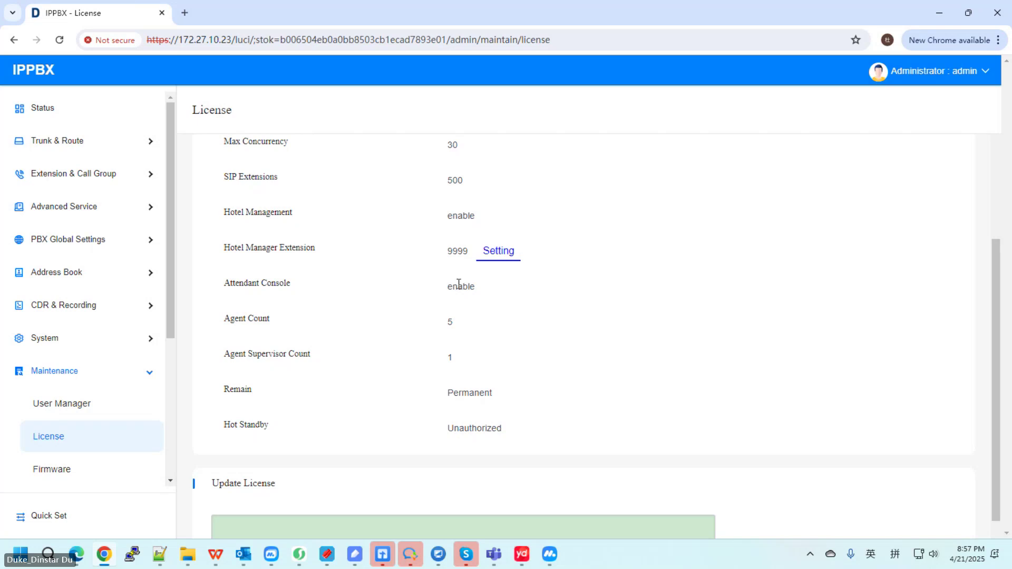
Step: Edit extension 1000 in the SIP Extension settings table and reveal its App Password
{"action": "left_click", "coordinate": [68, 173]}
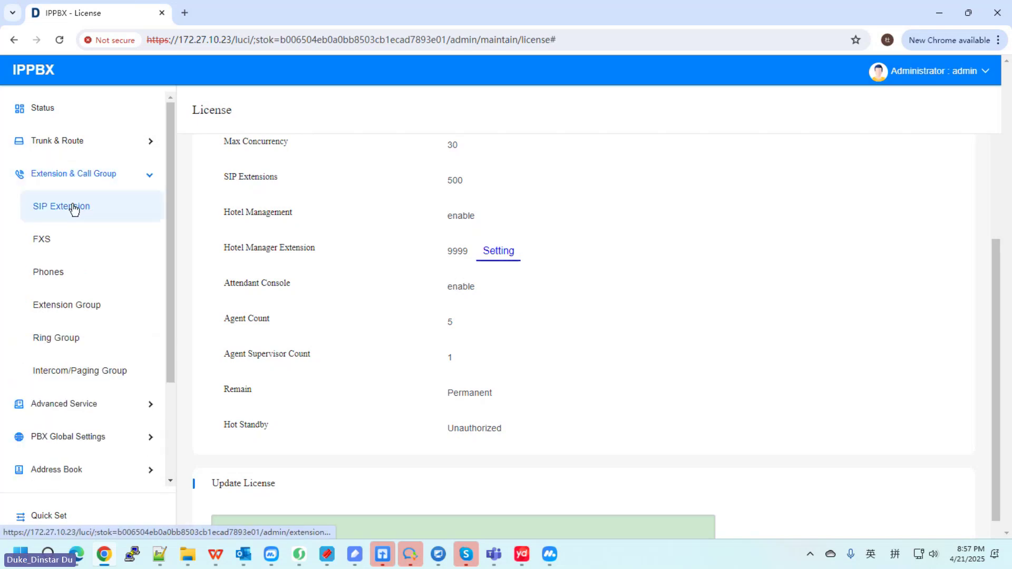
{"action": "left_click", "coordinate": [74, 210]}
{"action": "left_click", "coordinate": [280, 142]}
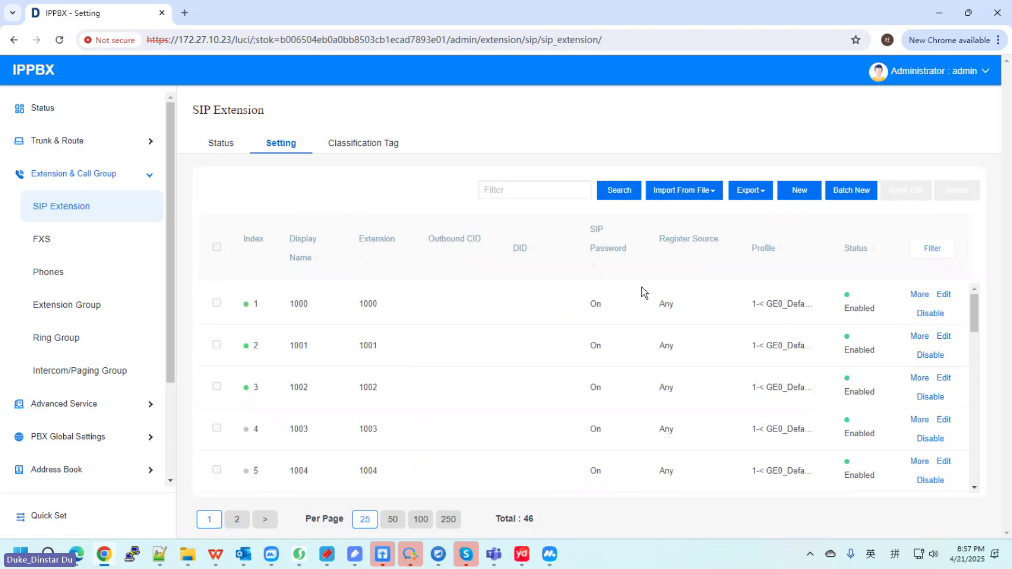
{"action": "left_click", "coordinate": [943, 294]}
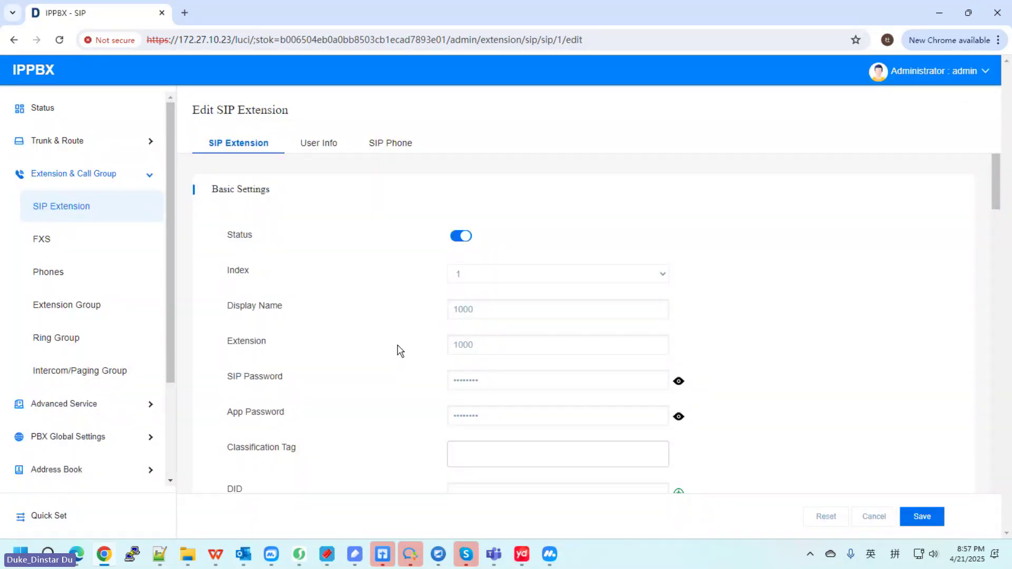
{"action": "scroll", "coordinate": [400, 351], "scroll_direction": "down", "scroll_amount": 1}
{"action": "left_click", "coordinate": [679, 354]}
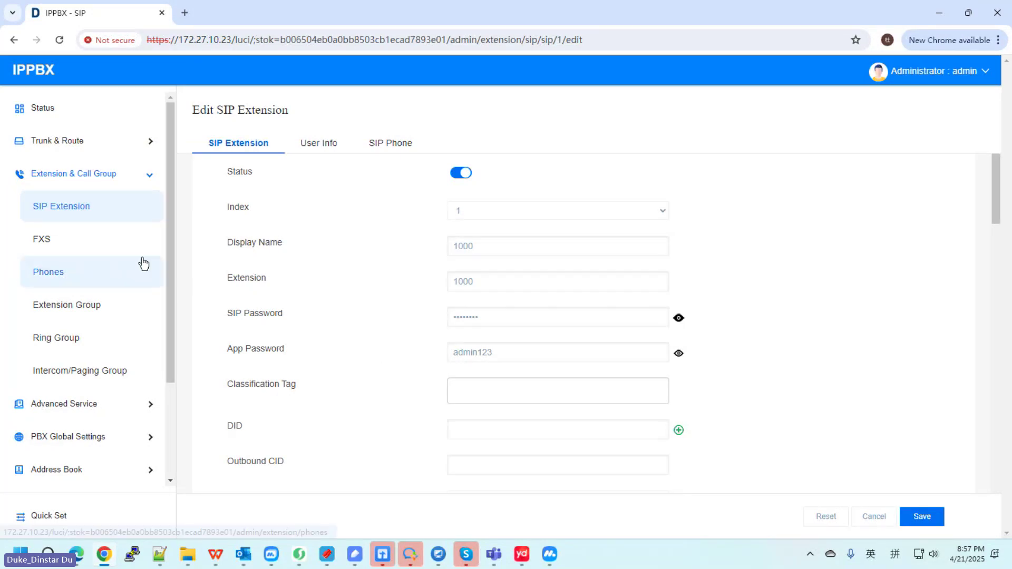
Step: Show the SIP extension registration status list, scrolling down to registered extension 1109
{"action": "left_click", "coordinate": [90, 206]}
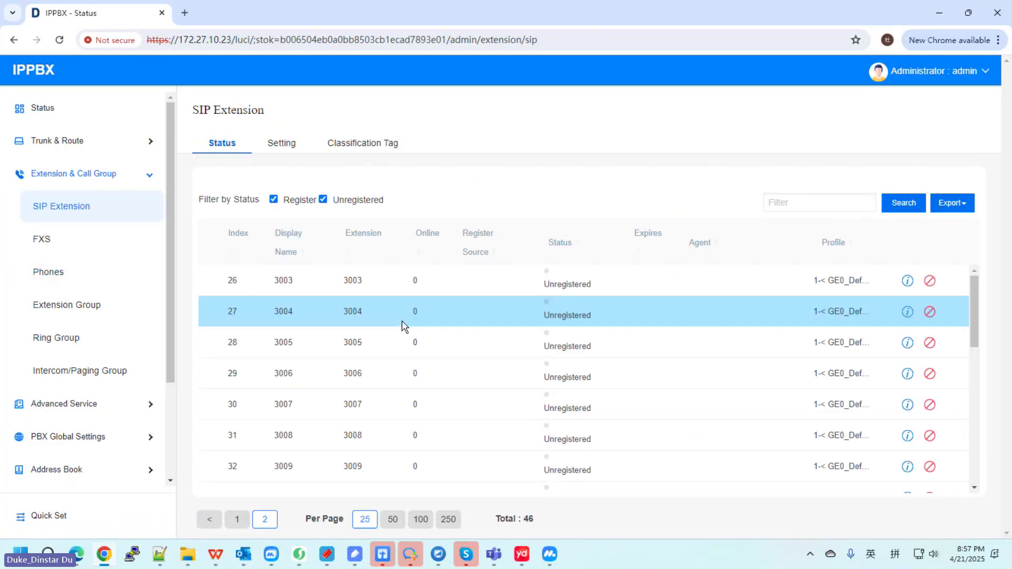
{"action": "scroll", "coordinate": [402, 326], "scroll_direction": "down", "scroll_amount": 5}
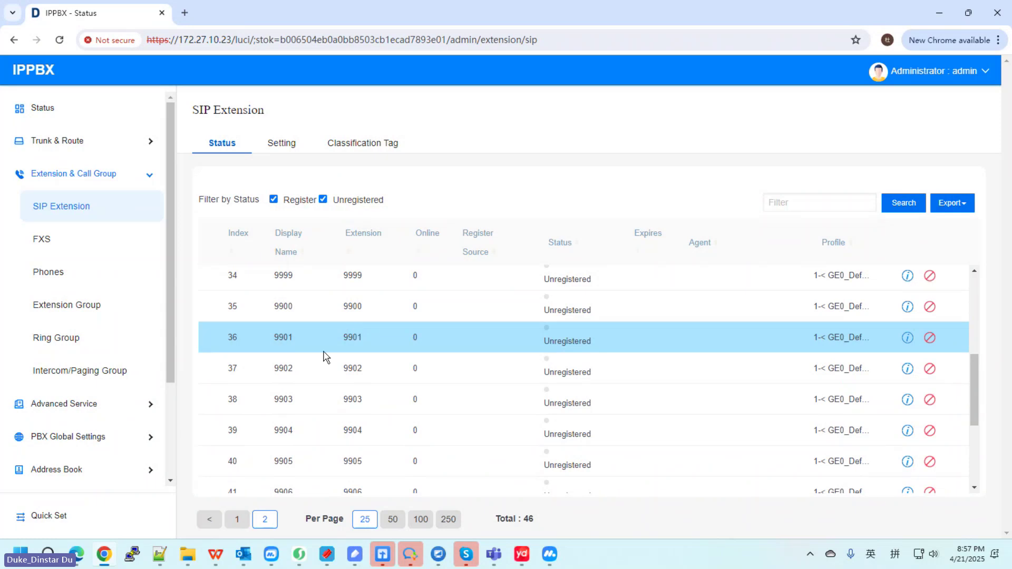
{"action": "scroll", "coordinate": [359, 343], "scroll_direction": "down", "scroll_amount": 1}
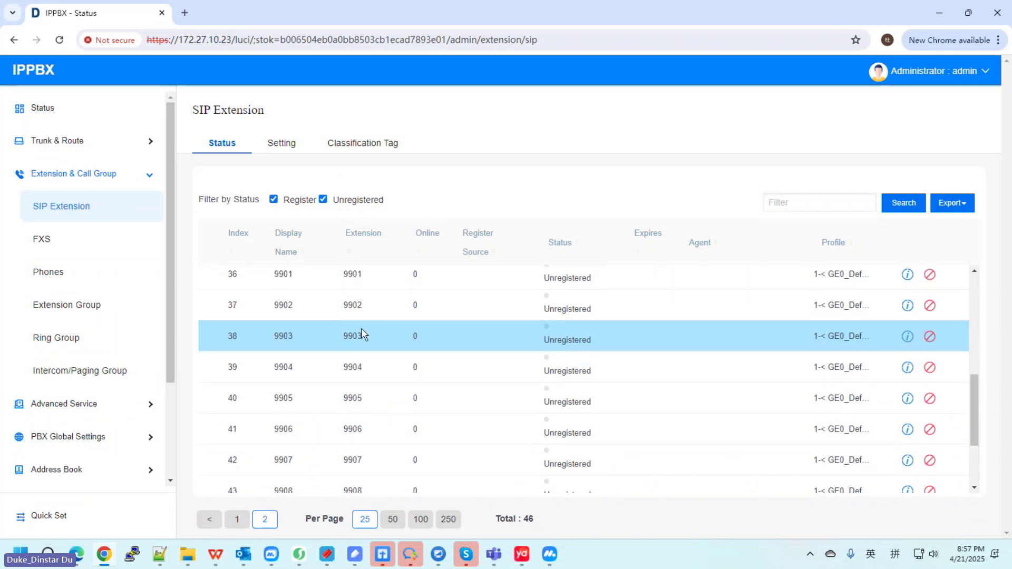
{"action": "scroll", "coordinate": [362, 333], "scroll_direction": "down", "scroll_amount": 2}
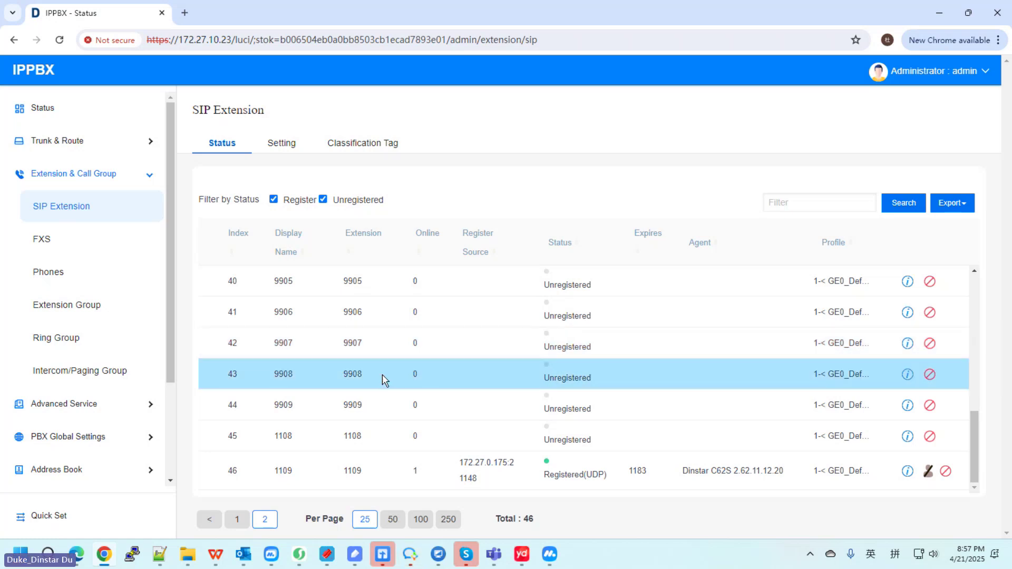
Step: Log out of the admin interface and switch to Personal Account Login
{"action": "mouse_move", "coordinate": [980, 71]}
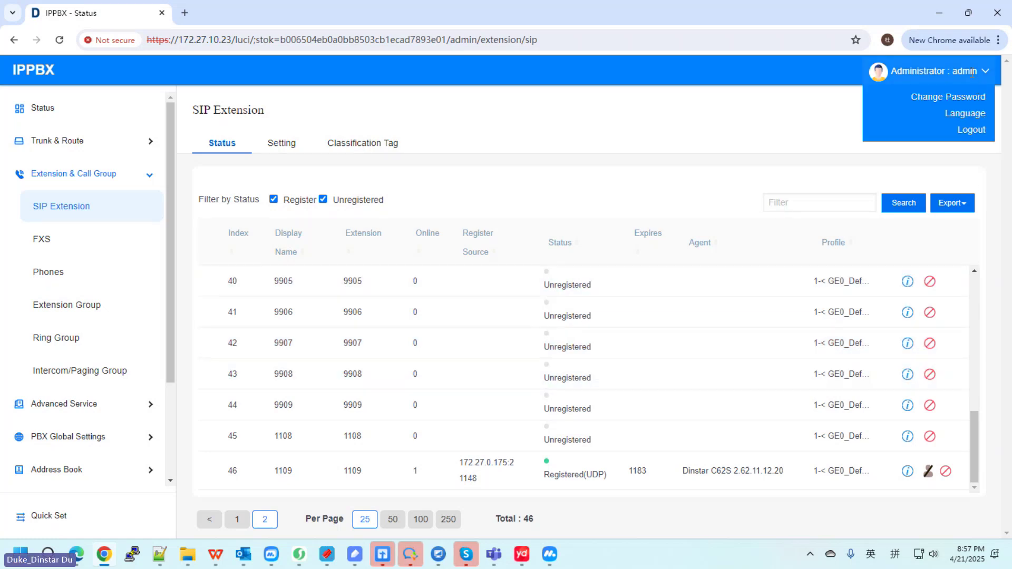
{"action": "left_click", "coordinate": [970, 134]}
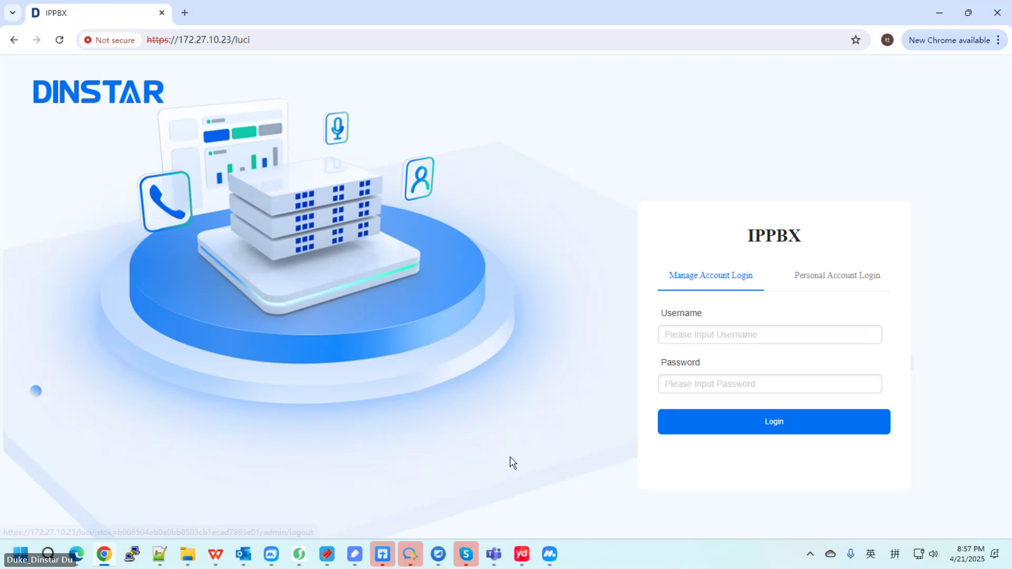
{"action": "left_click", "coordinate": [810, 280]}
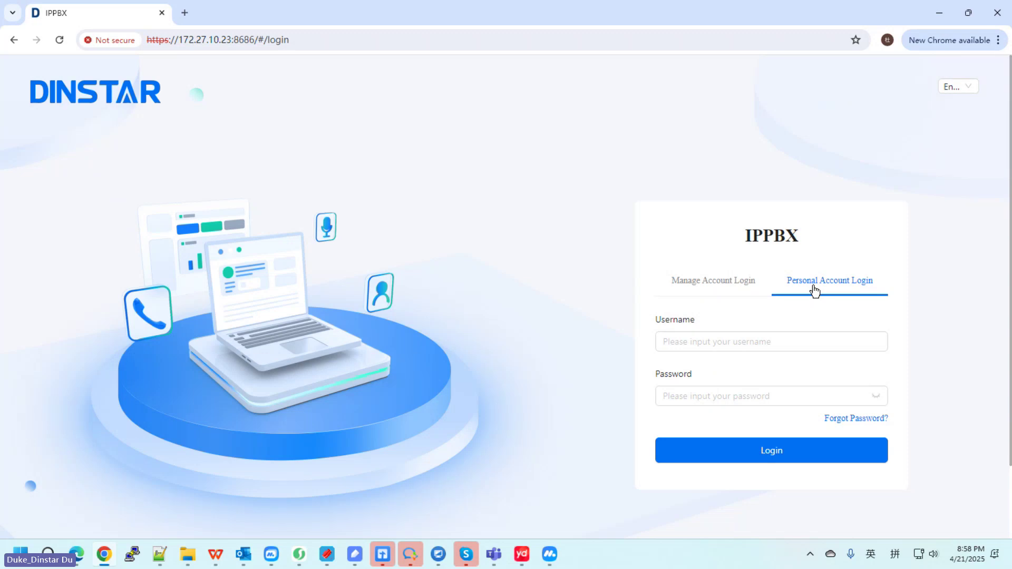
Step: Sign in to the personal portal as extension 1000 with its password
{"action": "left_click", "coordinate": [735, 343]}
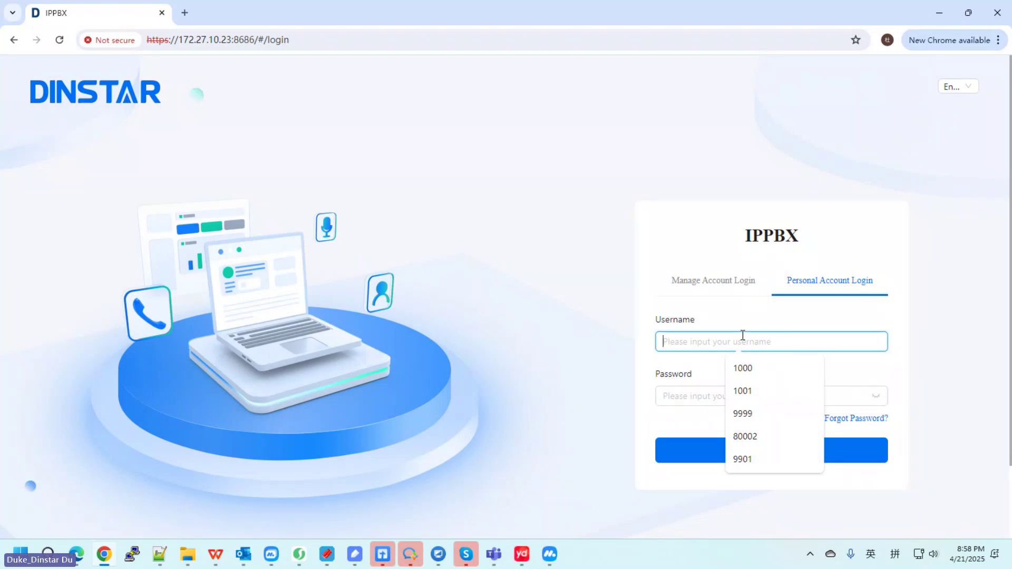
{"action": "type", "text": "1000"}
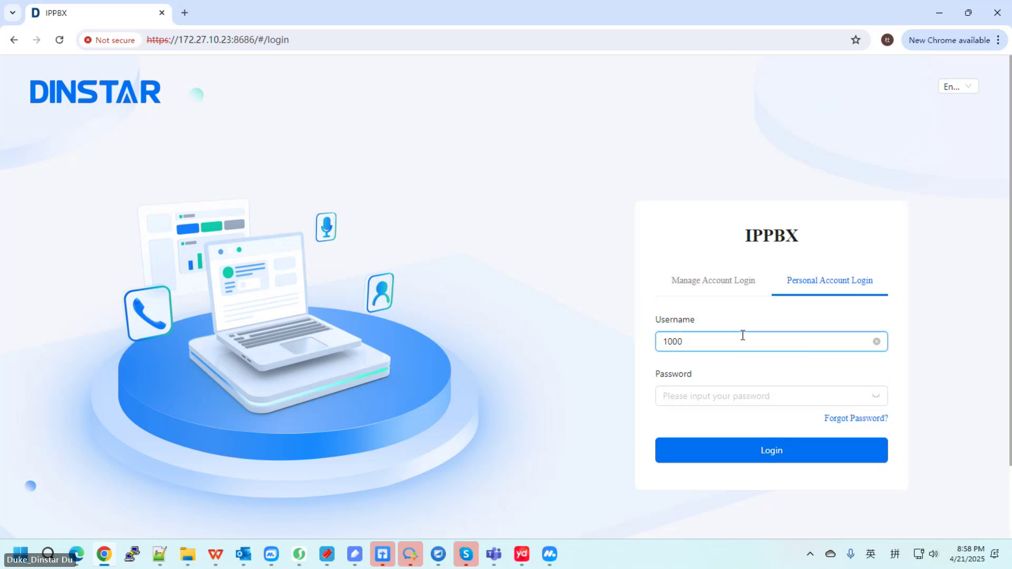
{"action": "key", "text": "Tab"}
{"action": "type", "text": "12"}
{"action": "type", "text": "•••"}
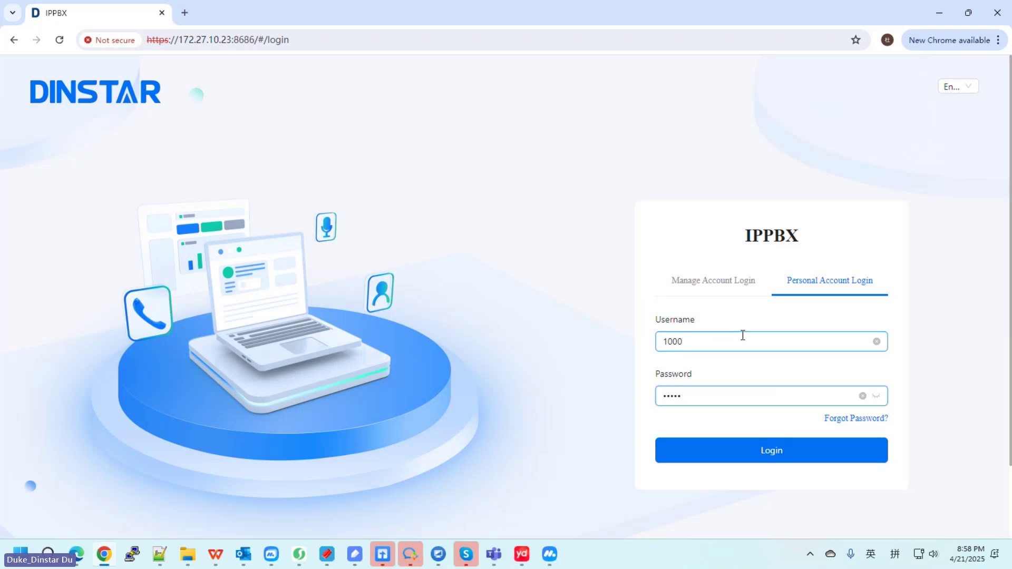
{"action": "type", "text": "•••"}
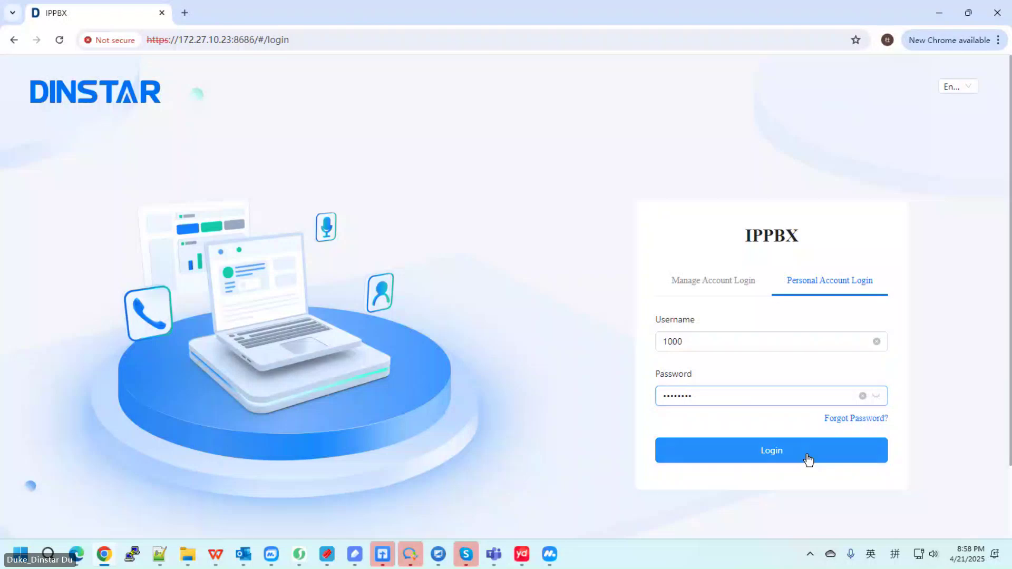
{"action": "left_click", "coordinate": [789, 443]}
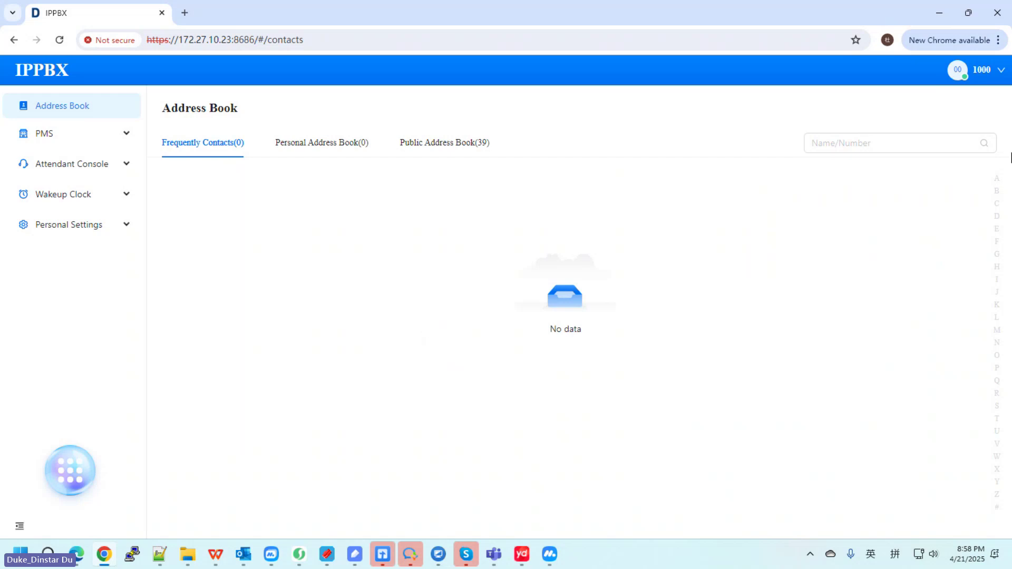
Step: Bring the admin browser window forward and log out of its current session
{"action": "left_click", "coordinate": [964, 82]}
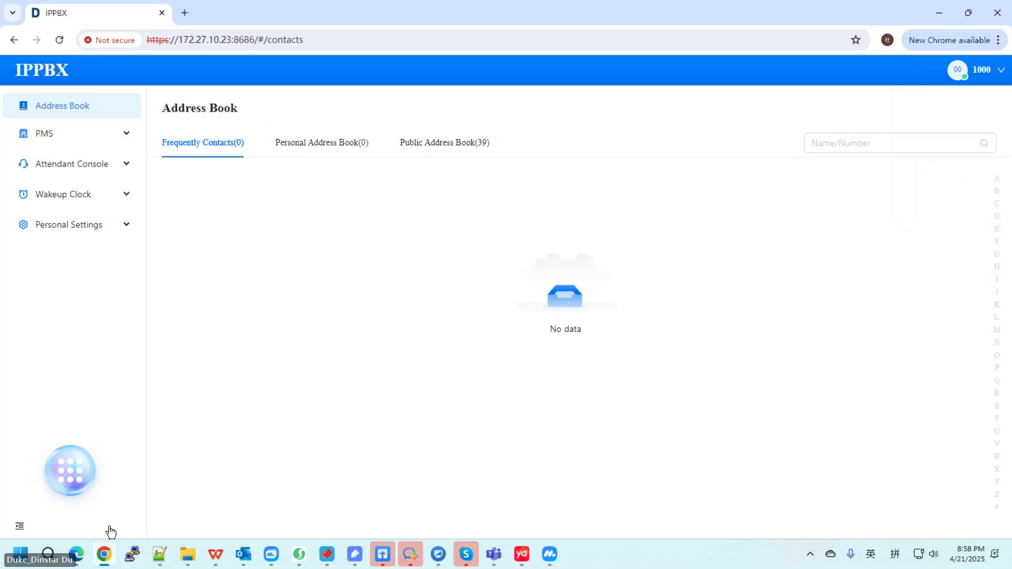
{"action": "left_click", "coordinate": [79, 490]}
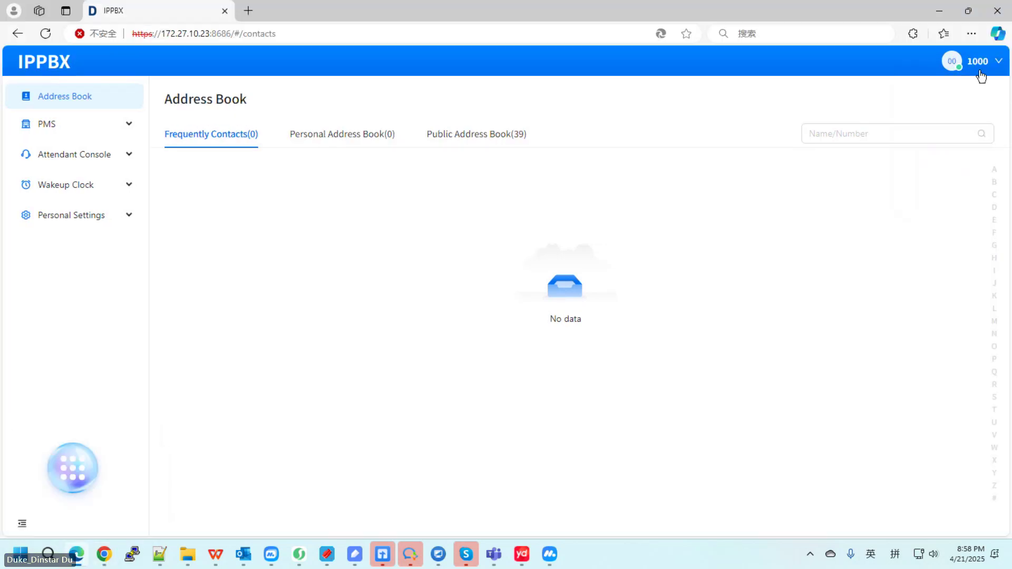
{"action": "mouse_move", "coordinate": [977, 61]}
{"action": "left_click", "coordinate": [932, 188]}
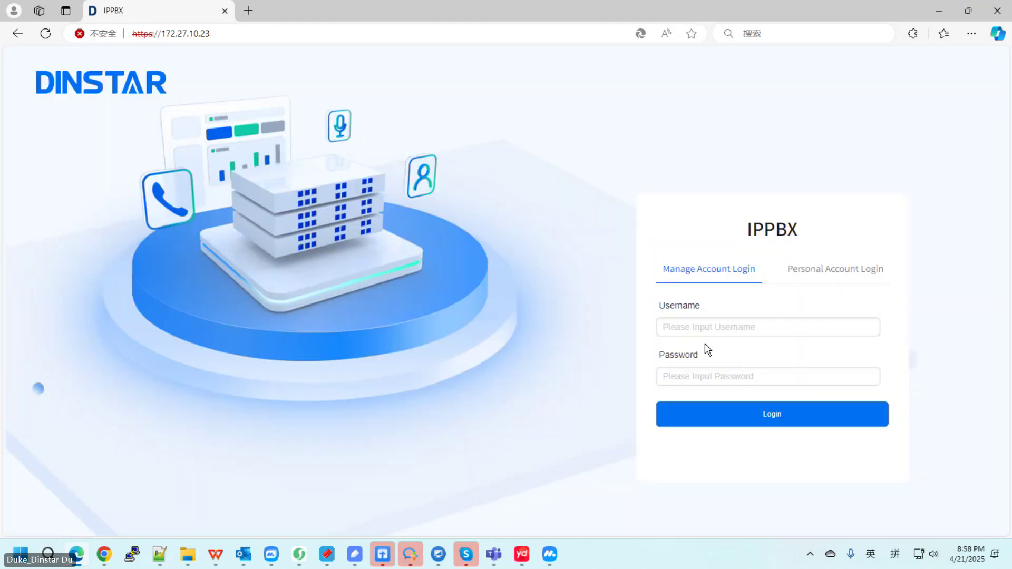
Step: Log in as administrator using the saved username and the pasted password
{"action": "left_click", "coordinate": [705, 324]}
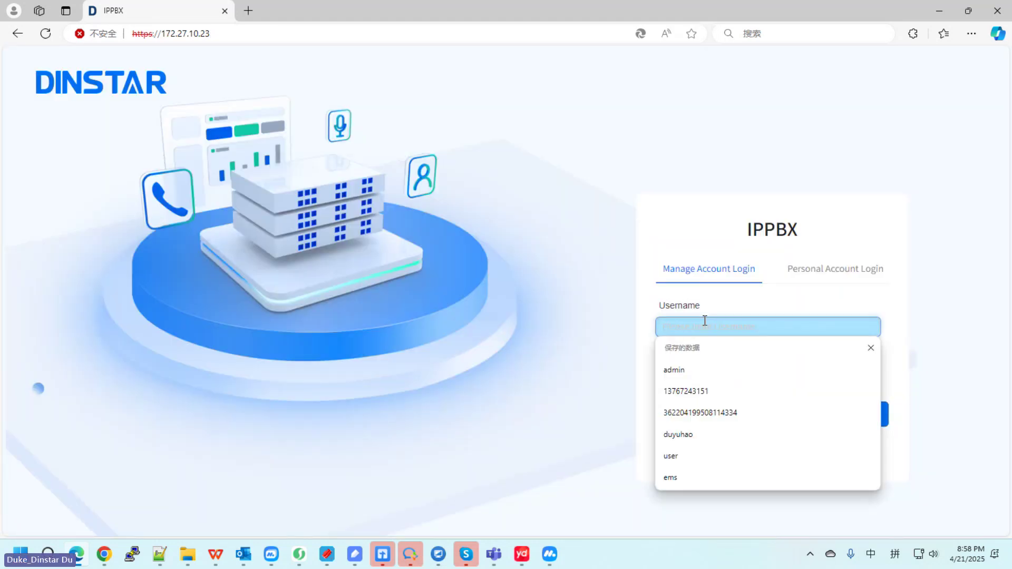
{"action": "left_click", "coordinate": [700, 370]}
{"action": "left_click", "coordinate": [762, 383]}
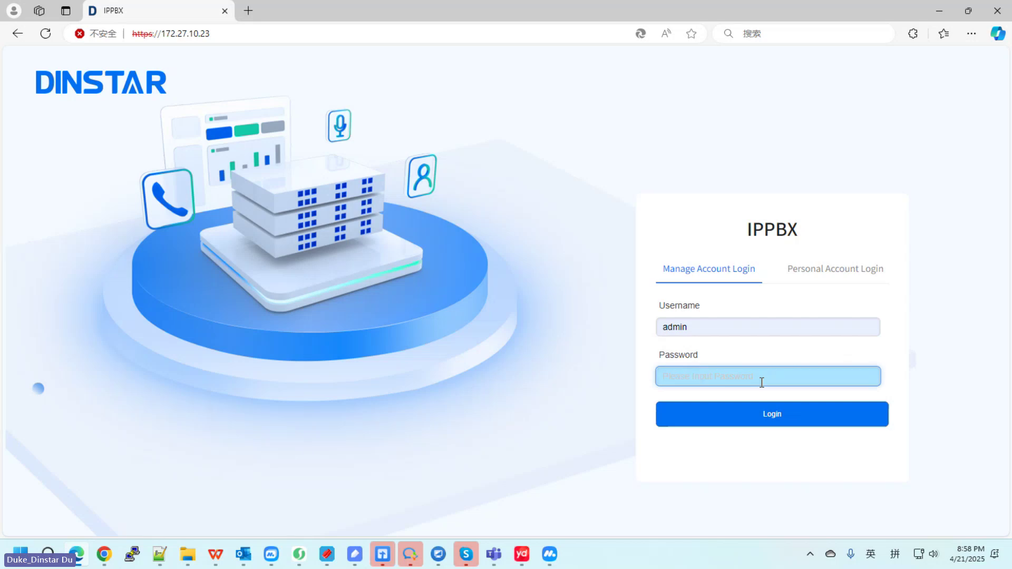
{"action": "key", "text": "ctrl+v"}
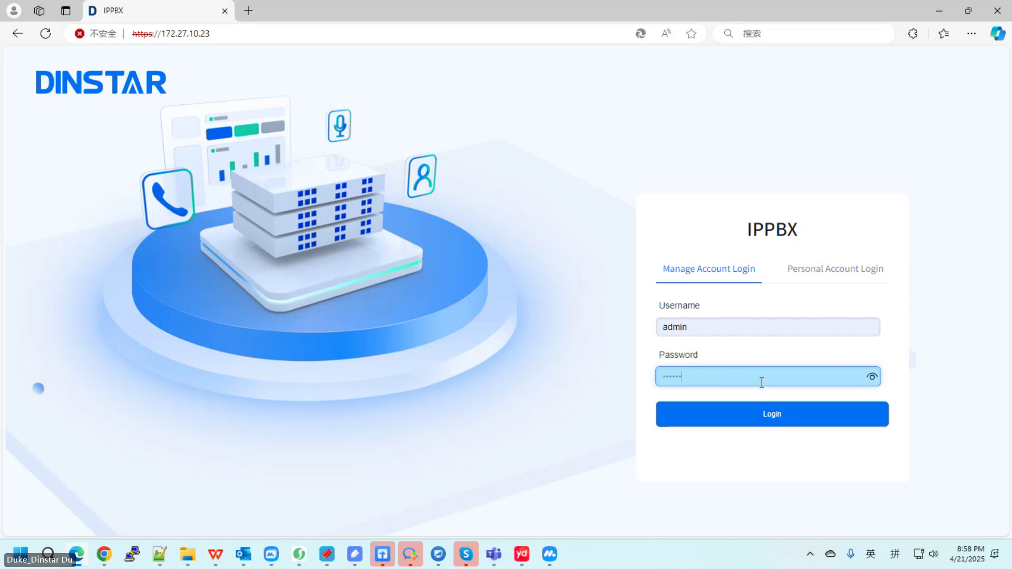
{"action": "type", "text": "****"}
{"action": "key", "text": "Return"}
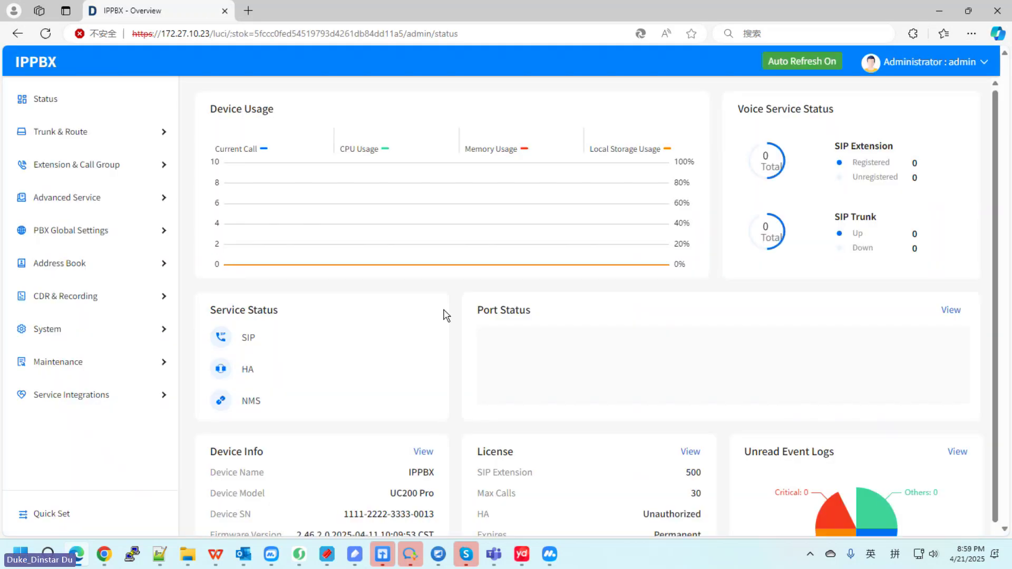
Step: Check the SIP extension registration status list, then return to the personal portal window
{"action": "left_click", "coordinate": [92, 165]}
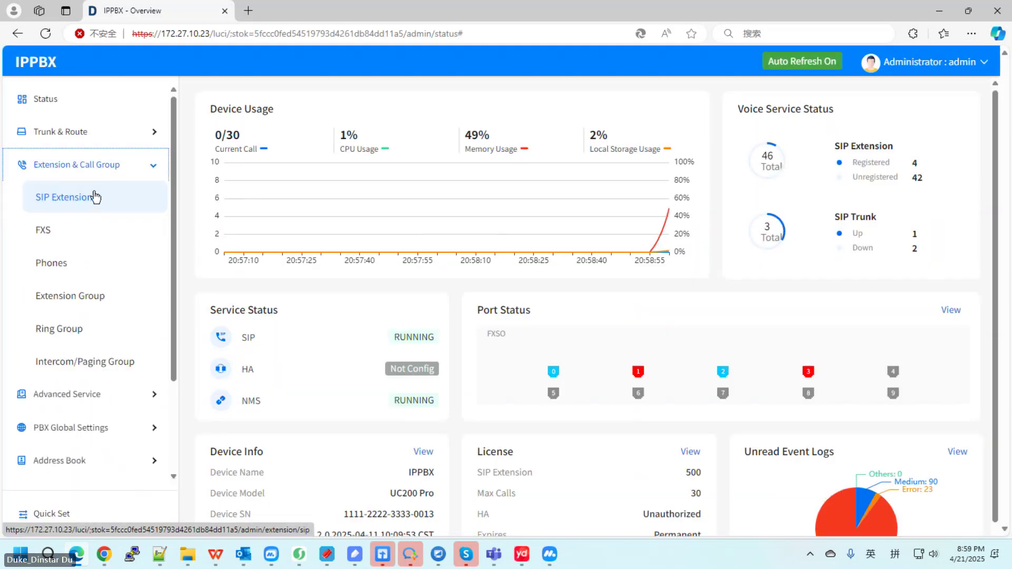
{"action": "left_click", "coordinate": [96, 198]}
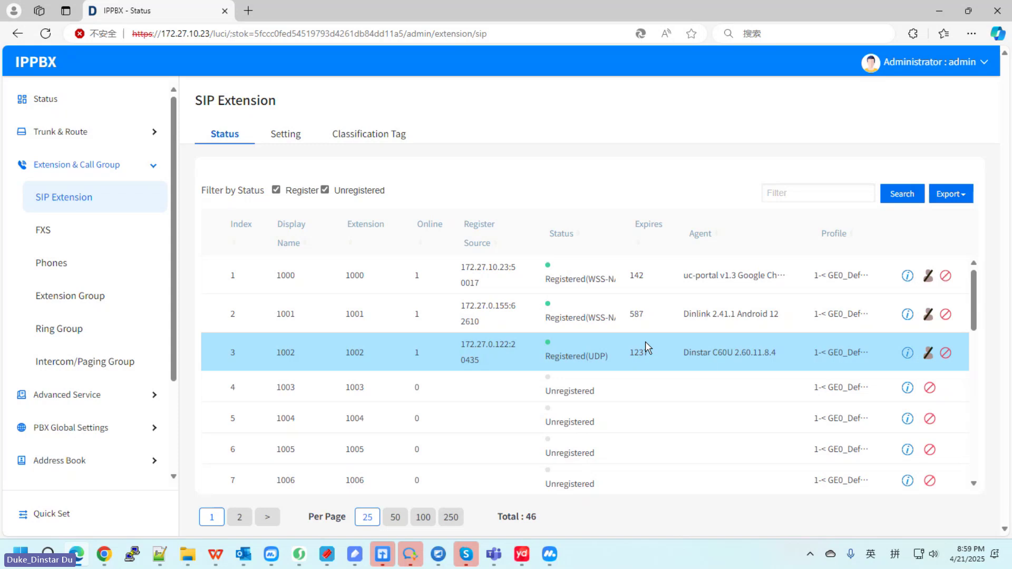
{"action": "left_click", "coordinate": [104, 554]}
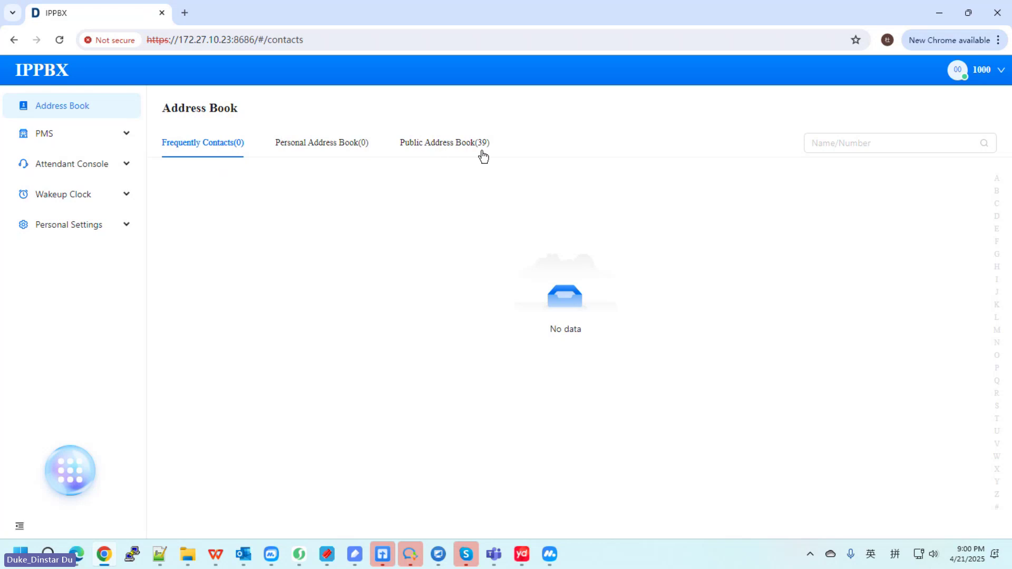
Step: In the admin console, open the Address Book Contact list
{"action": "left_click", "coordinate": [77, 554]}
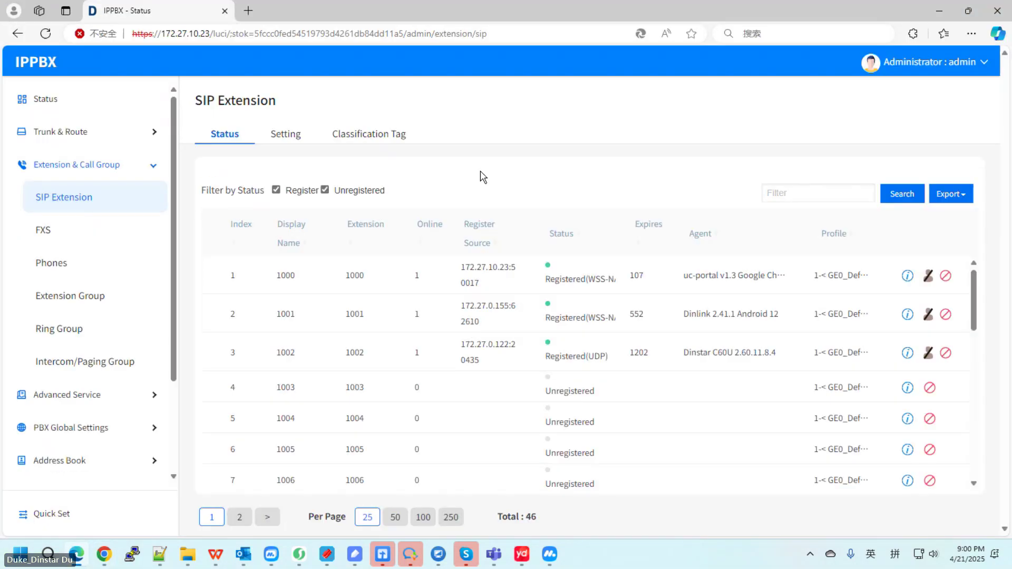
{"action": "left_click", "coordinate": [73, 175]}
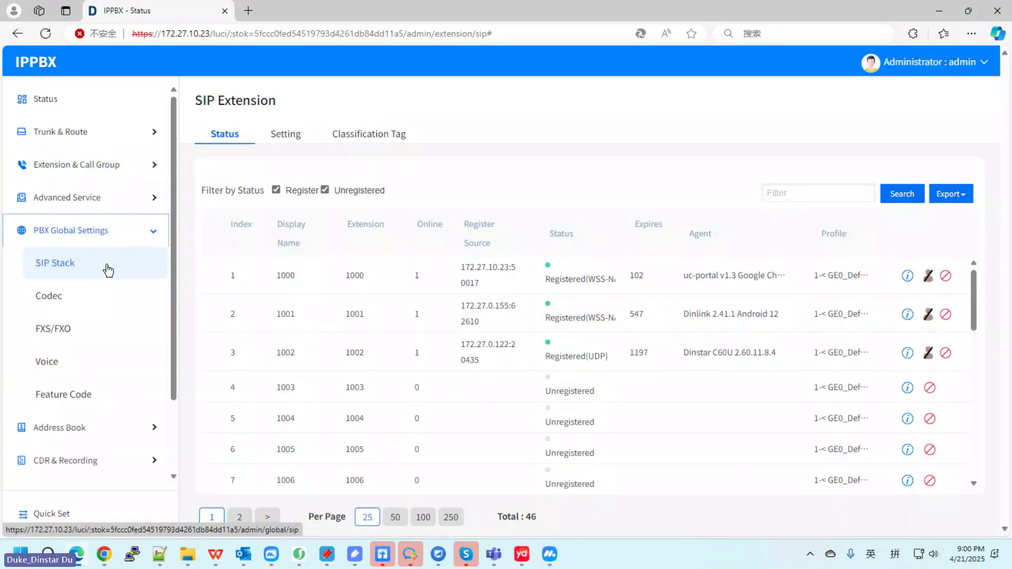
{"action": "left_click", "coordinate": [122, 269]}
{"action": "left_click", "coordinate": [104, 292]}
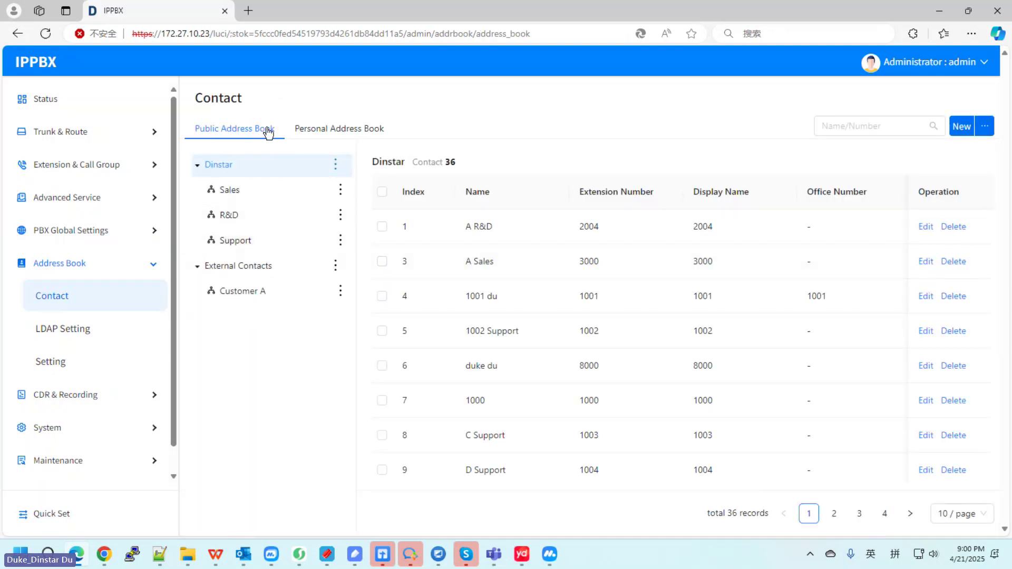
Step: In the personal portal, toggle between Personal and Public Address Book, ending on the public contacts
{"action": "left_click", "coordinate": [99, 551]}
{"action": "left_click", "coordinate": [322, 153]}
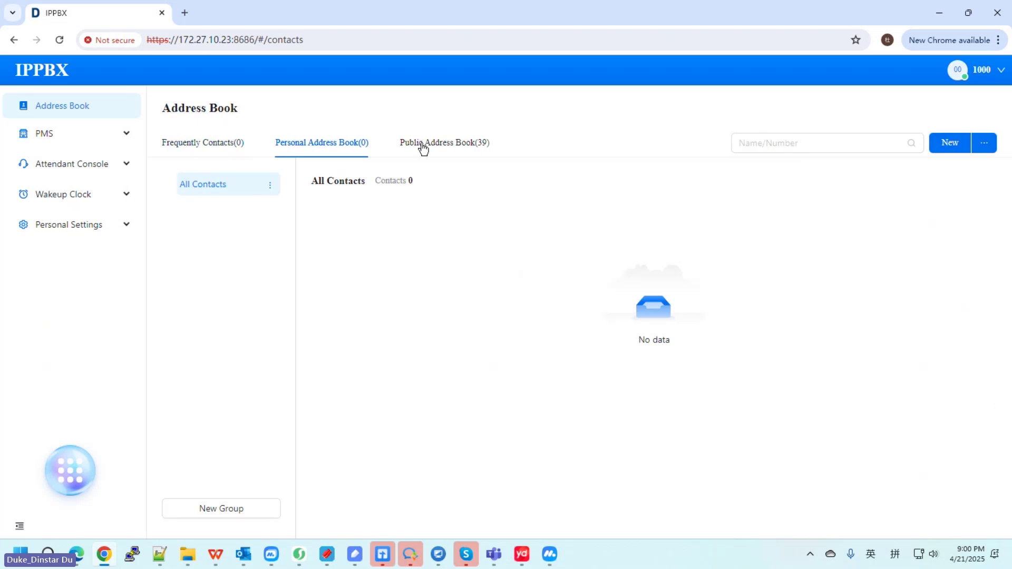
{"action": "left_click", "coordinate": [423, 147]}
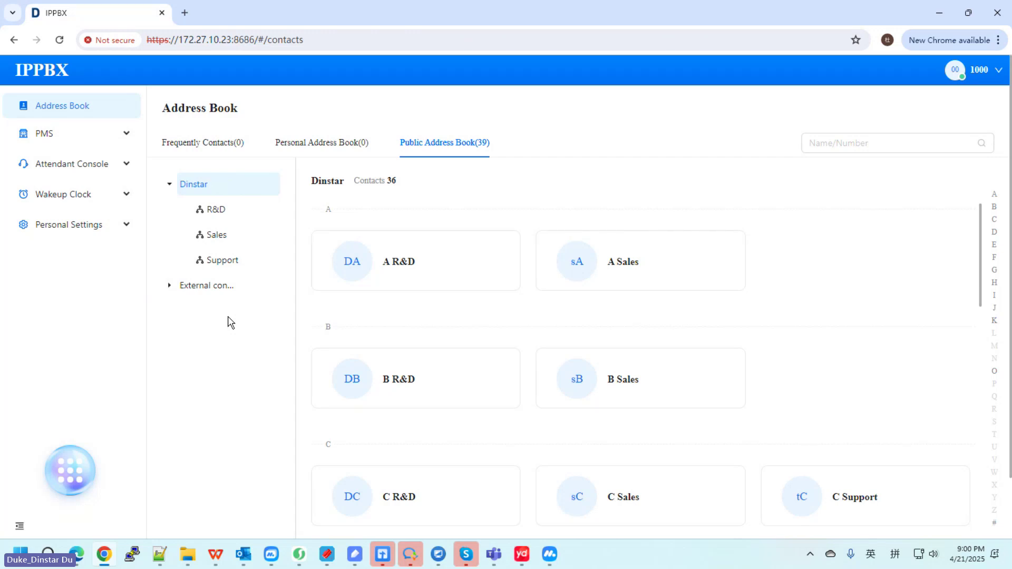
{"action": "left_click", "coordinate": [337, 146]}
{"action": "left_click", "coordinate": [441, 148]}
{"action": "left_click", "coordinate": [80, 198]}
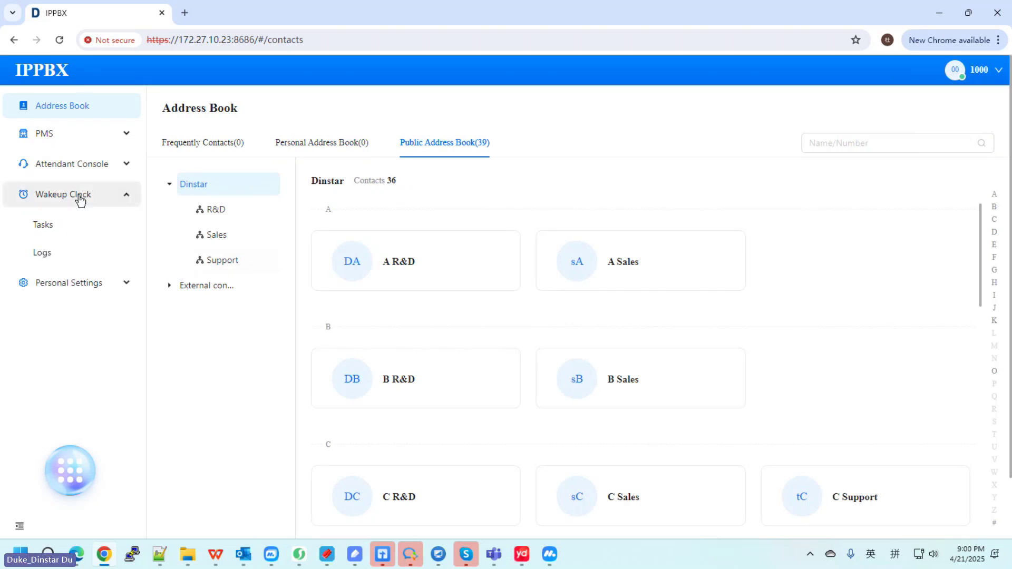
Step: Open Wakeup Clock Tasks, start a new task with default tone voice, then cancel it
{"action": "left_click", "coordinate": [83, 227]}
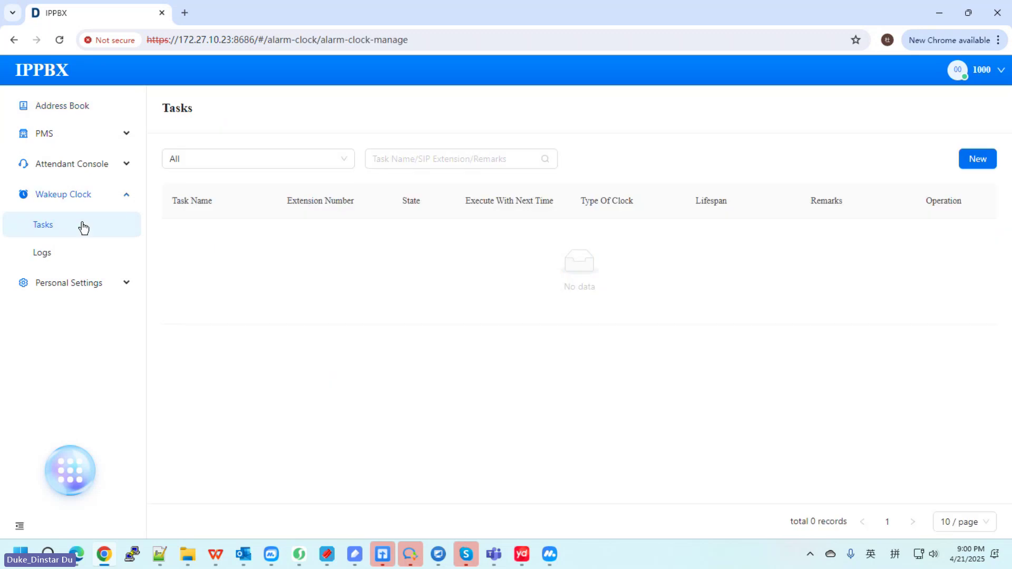
{"action": "left_click", "coordinate": [973, 157]}
{"action": "left_click", "coordinate": [398, 154]}
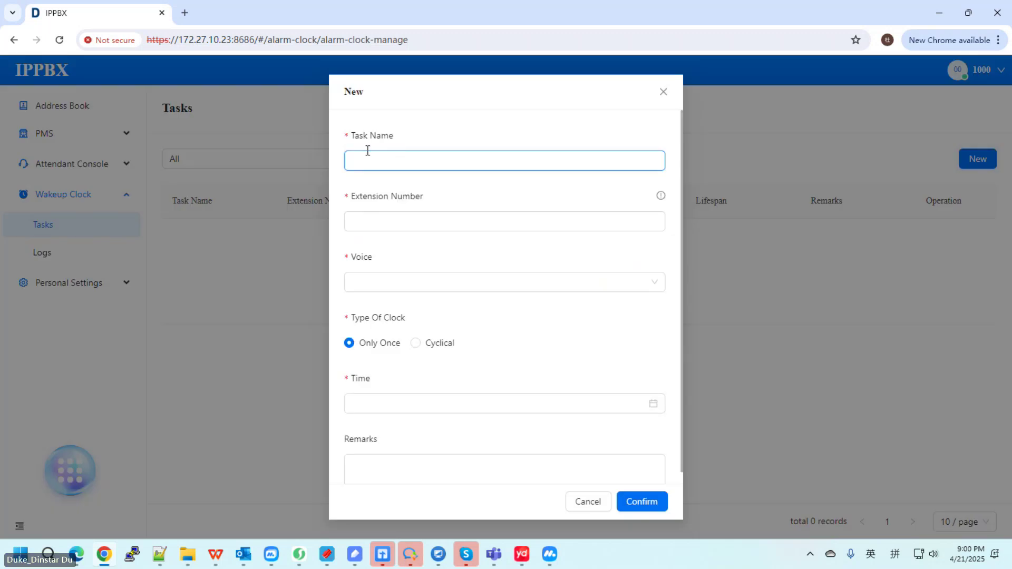
{"action": "left_click", "coordinate": [380, 218]}
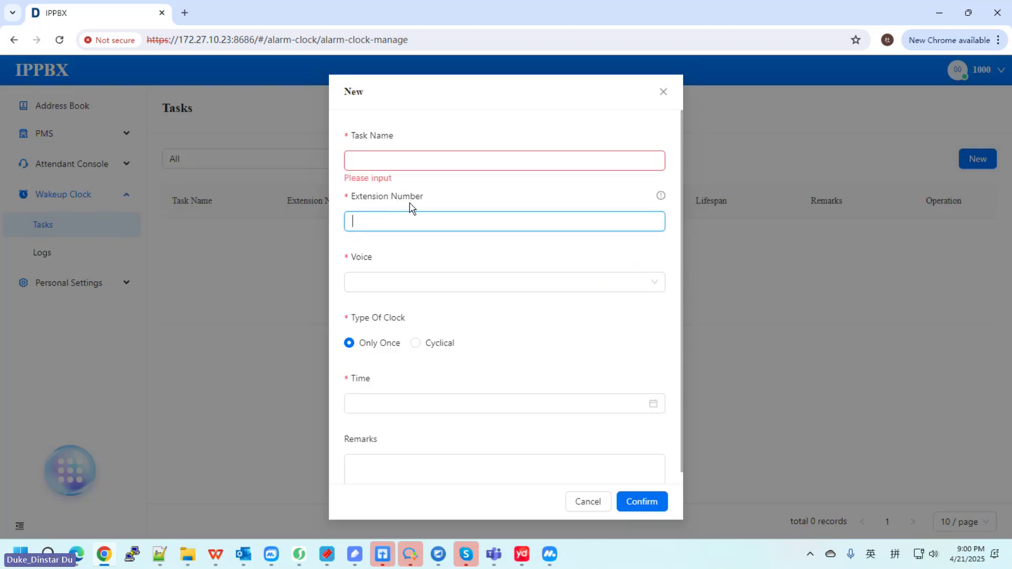
{"action": "left_click", "coordinate": [389, 285]}
{"action": "left_click", "coordinate": [393, 308]}
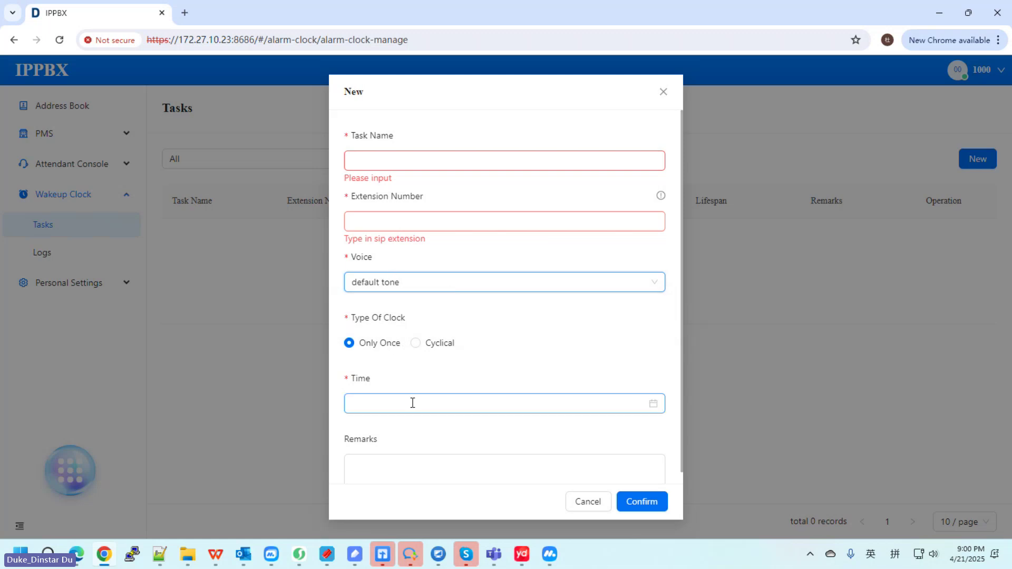
{"action": "left_click", "coordinate": [607, 503]}
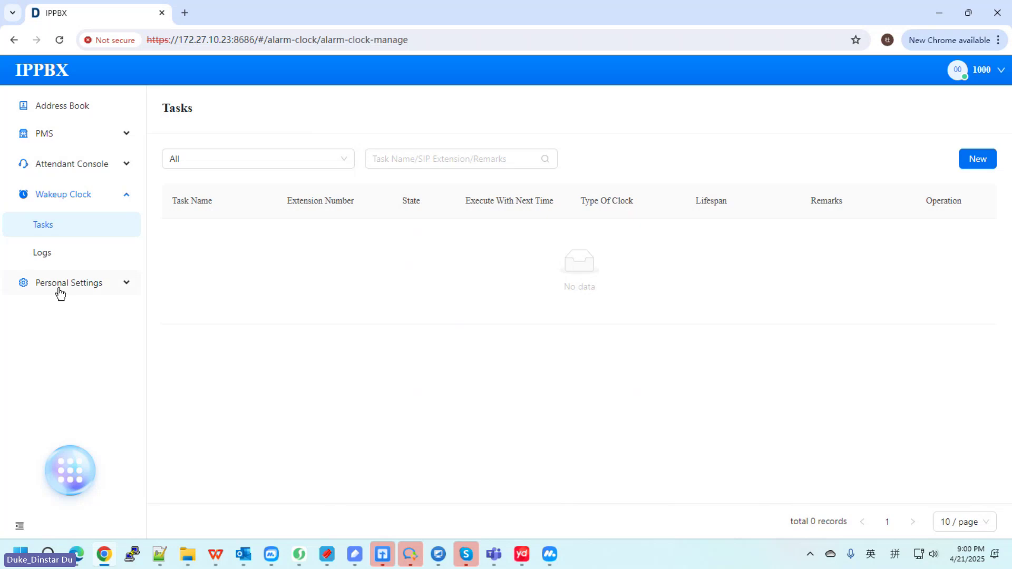
Step: Browse the personal settings pages: call detail records, voice mail, account security and extension service
{"action": "left_click", "coordinate": [63, 287]}
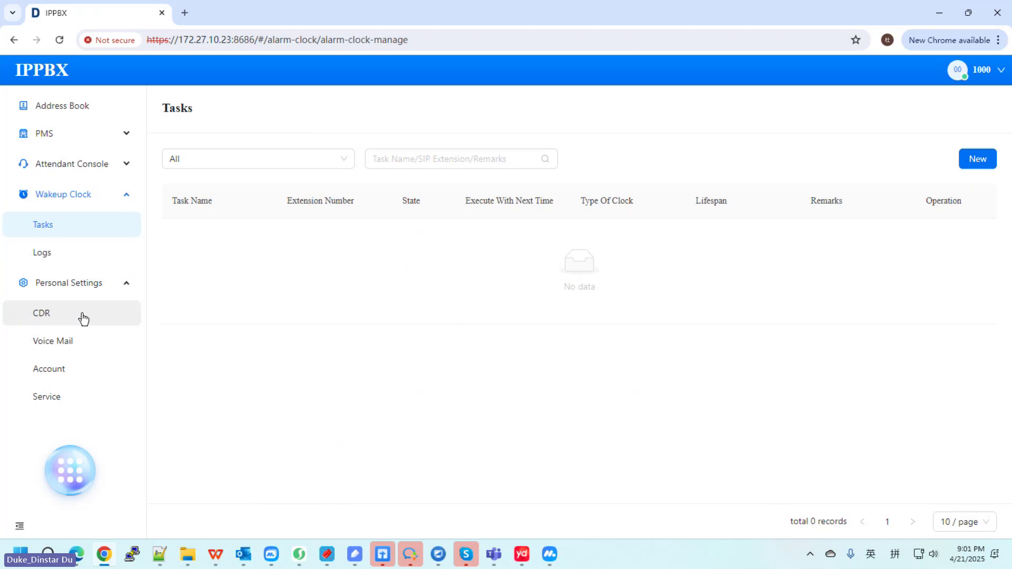
{"action": "left_click", "coordinate": [70, 320]}
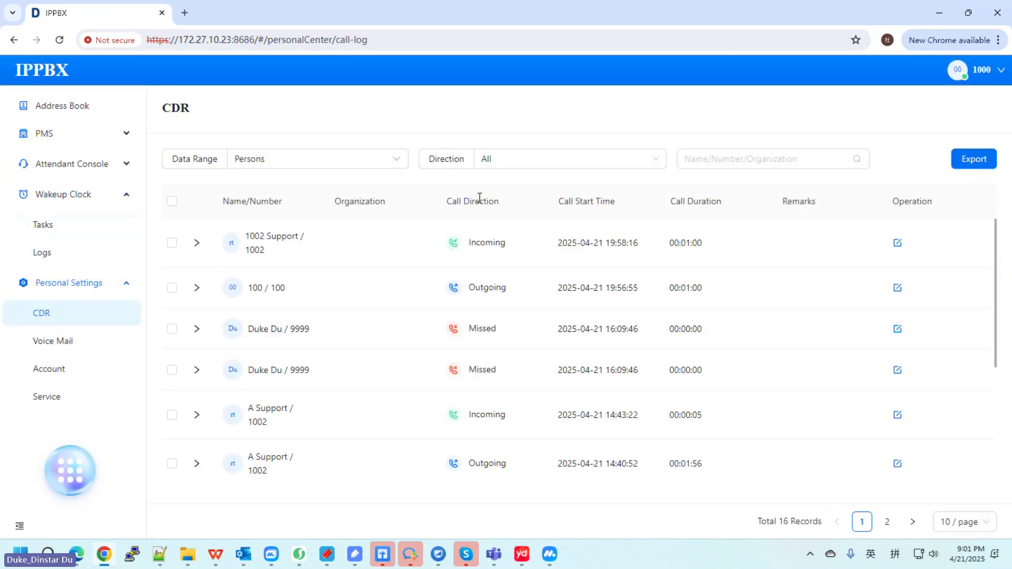
{"action": "left_click", "coordinate": [59, 343]}
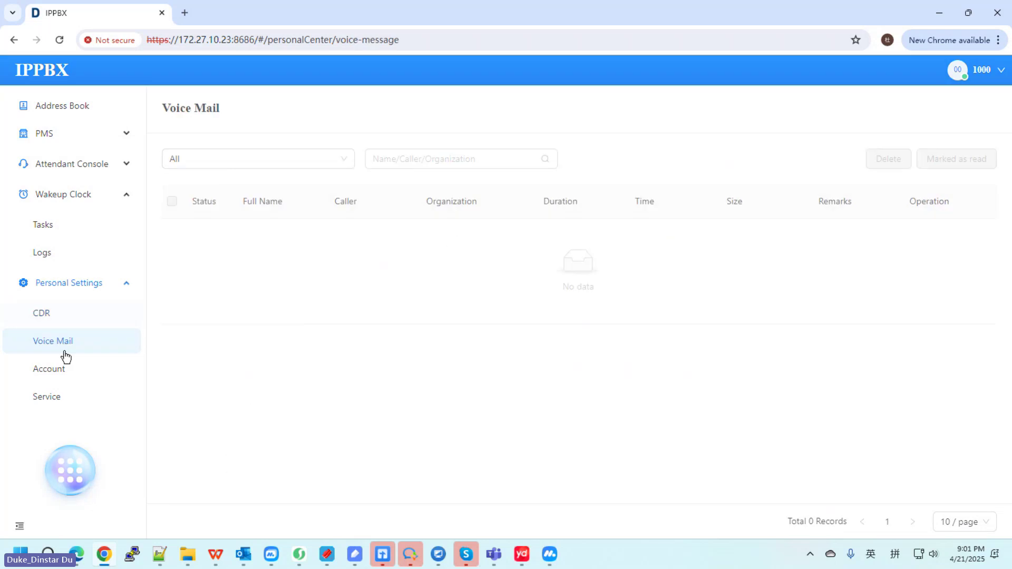
{"action": "left_click", "coordinate": [79, 372]}
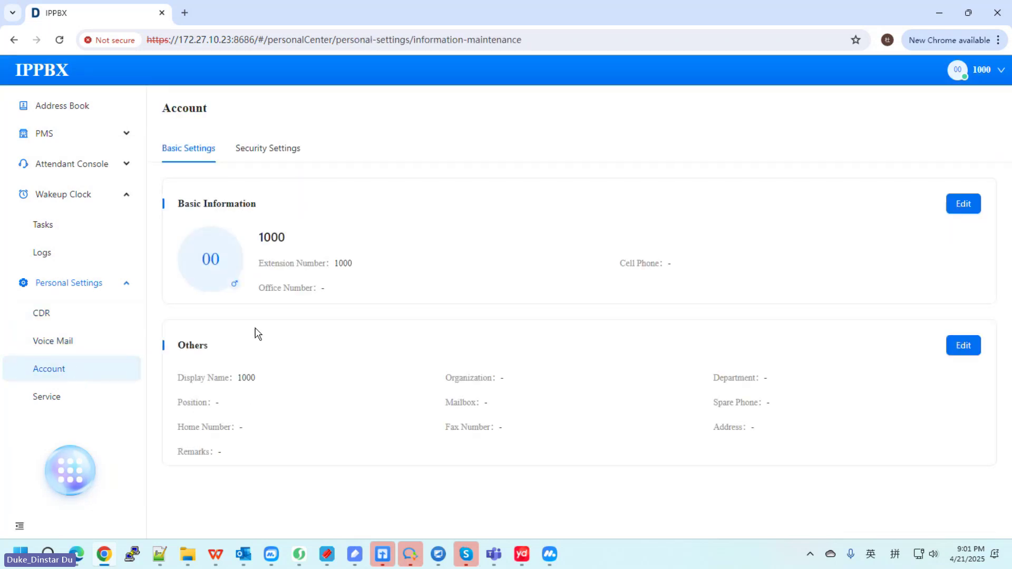
{"action": "left_click", "coordinate": [250, 156]}
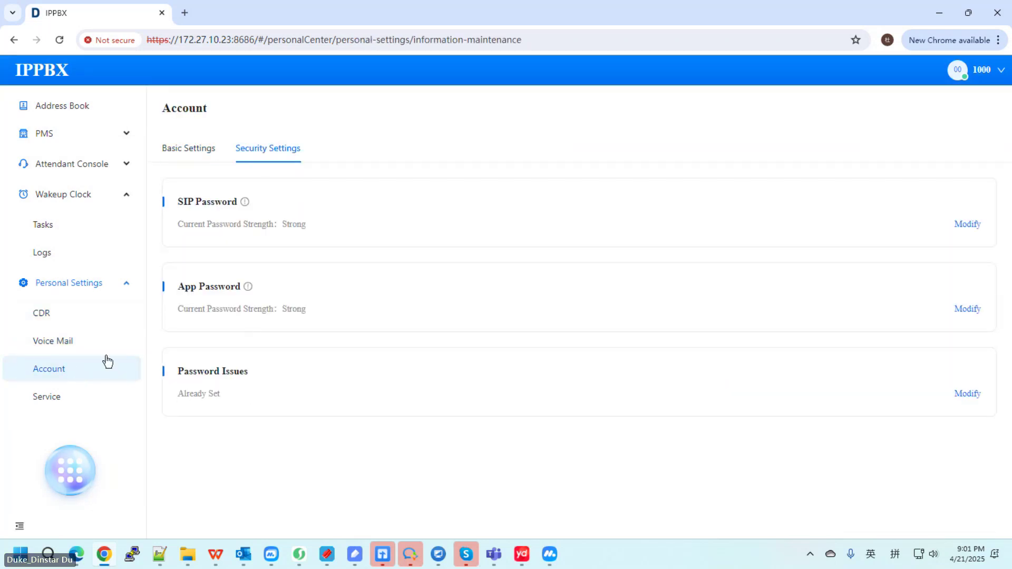
{"action": "left_click", "coordinate": [73, 400]}
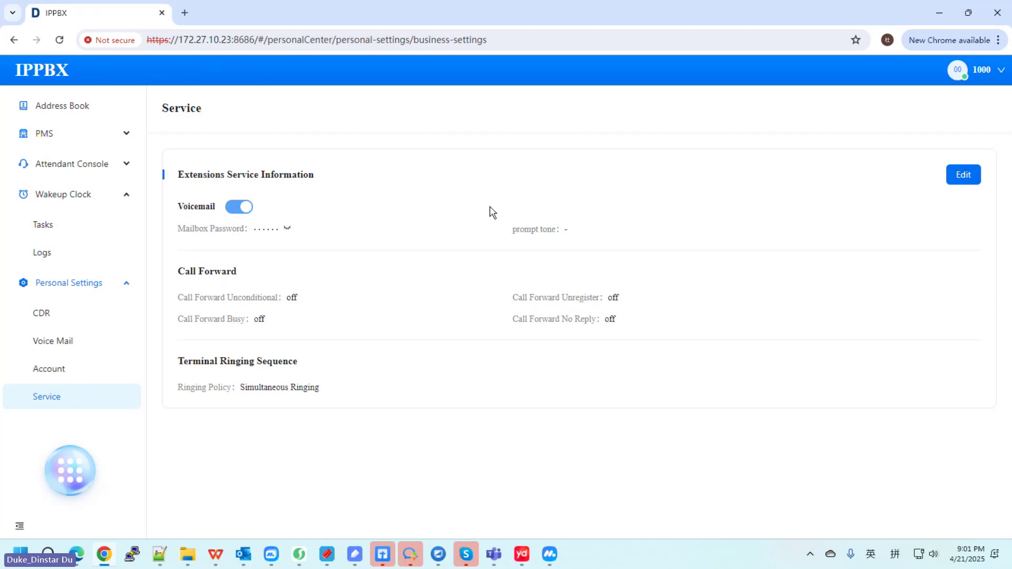
Step: Return to the Account security settings and bring up the Dial keypad
{"action": "left_click", "coordinate": [56, 363]}
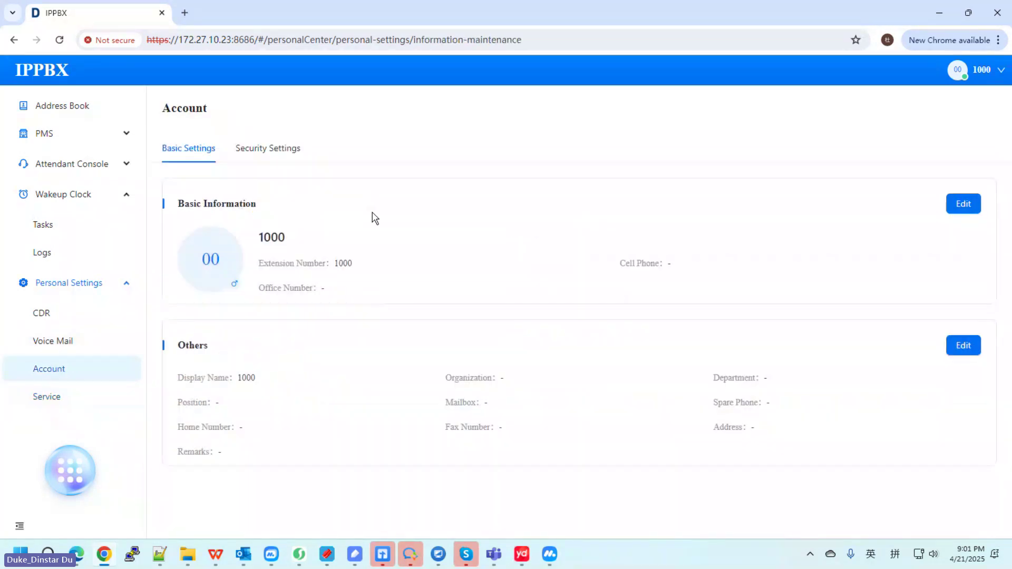
{"action": "left_click", "coordinate": [268, 148]}
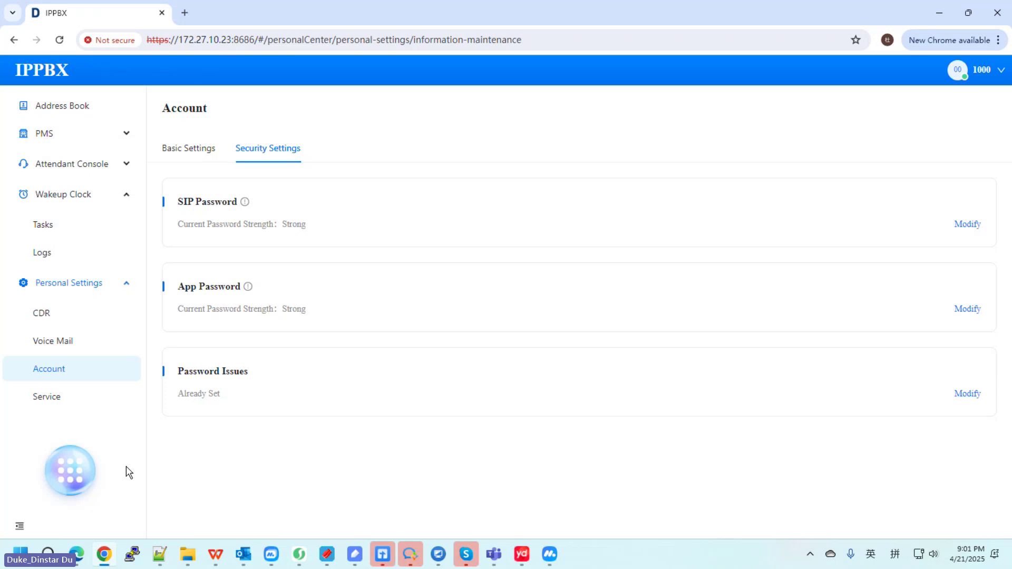
{"action": "left_click", "coordinate": [85, 473]}
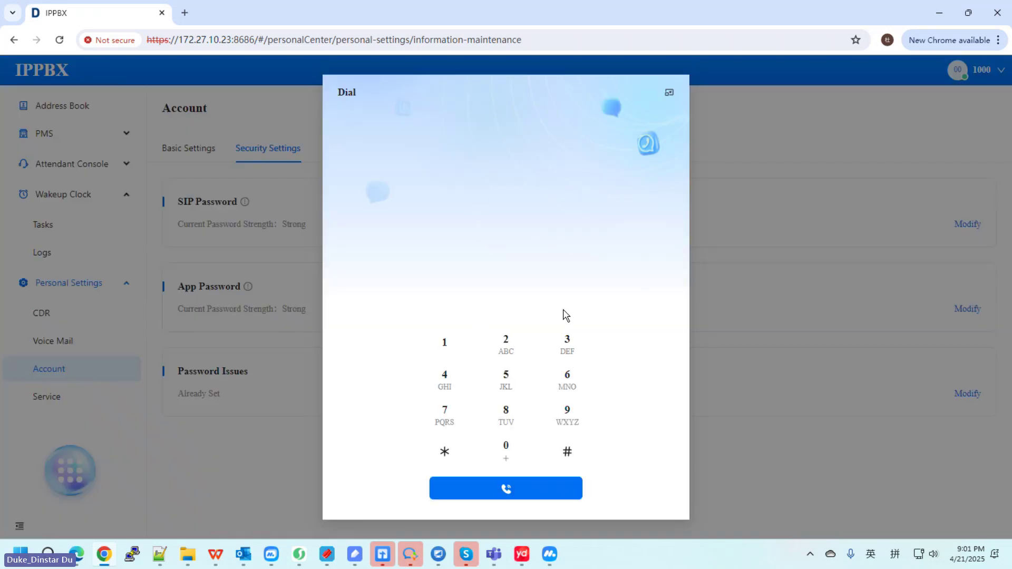
Step: Dial extension 1002 on the keypad, talk for about 40 seconds, then hang up
{"action": "left_click", "coordinate": [444, 343]}
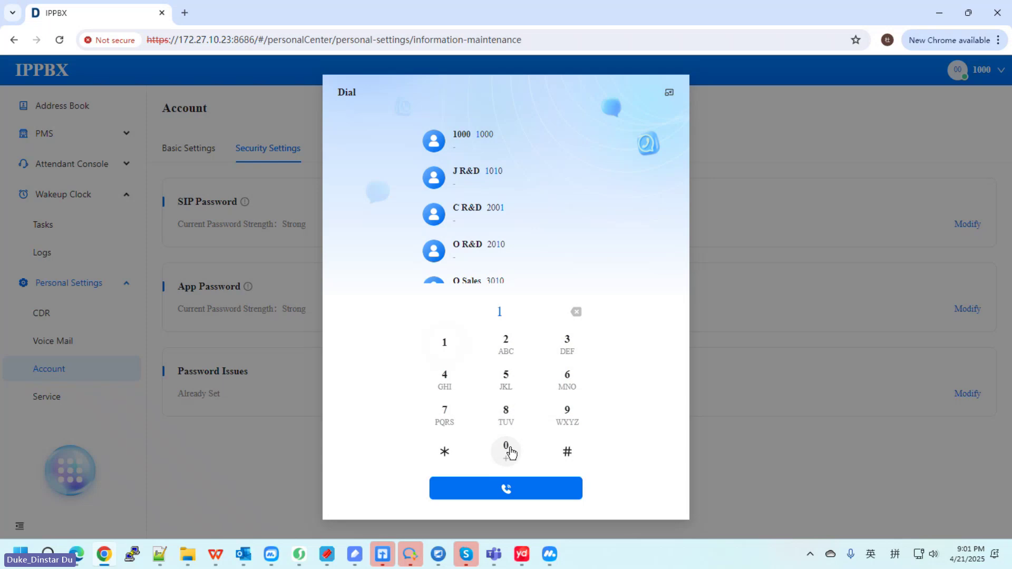
{"action": "left_click", "coordinate": [506, 449]}
{"action": "left_click", "coordinate": [506, 449]}
{"action": "left_click", "coordinate": [506, 344]}
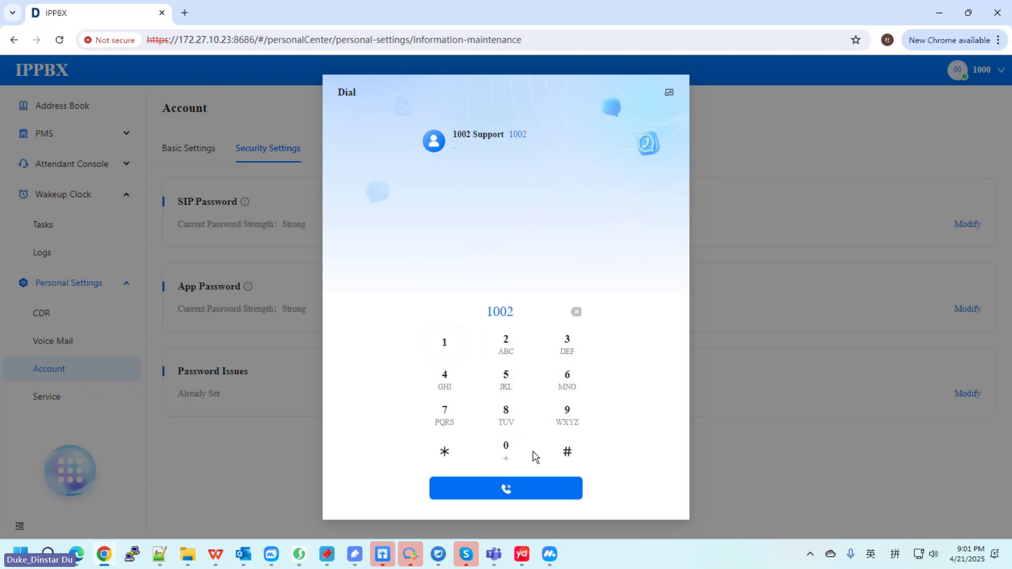
{"action": "left_click", "coordinate": [517, 490]}
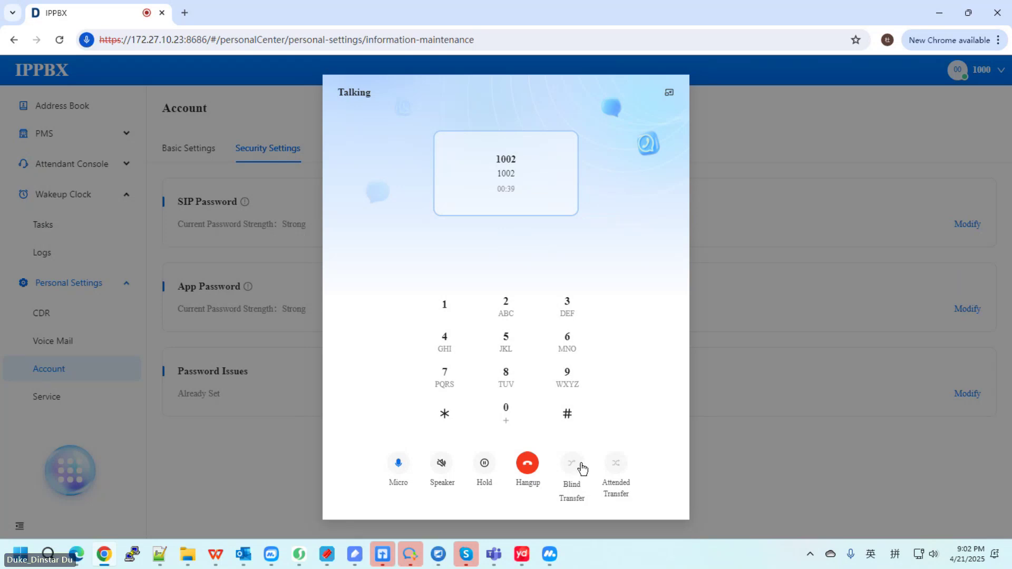
{"action": "left_click", "coordinate": [528, 464]}
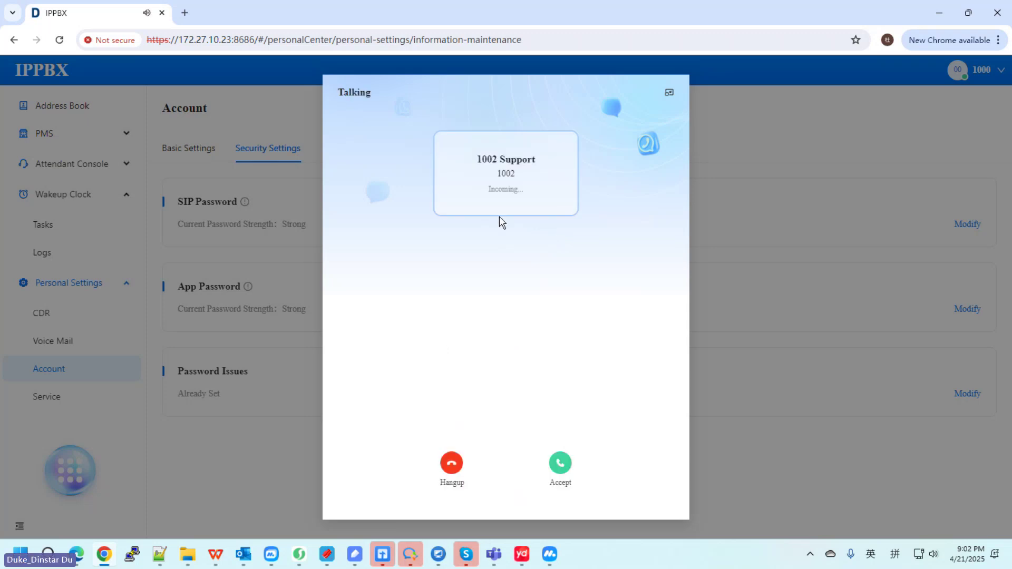
Step: Accept the incoming call from 1002 Support, hang up after talking, and close the softphone window
{"action": "left_click", "coordinate": [560, 469]}
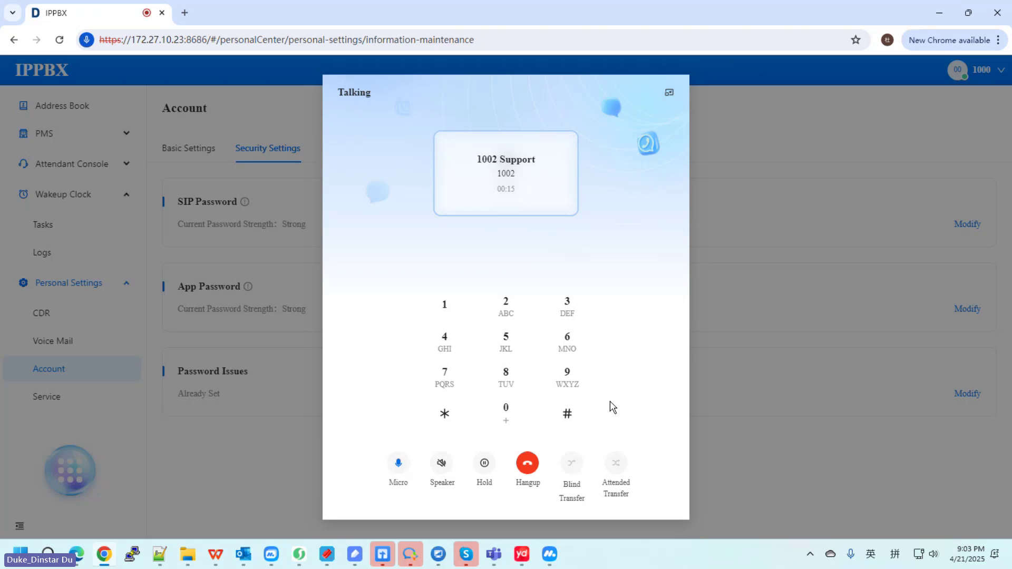
{"action": "left_click", "coordinate": [528, 464]}
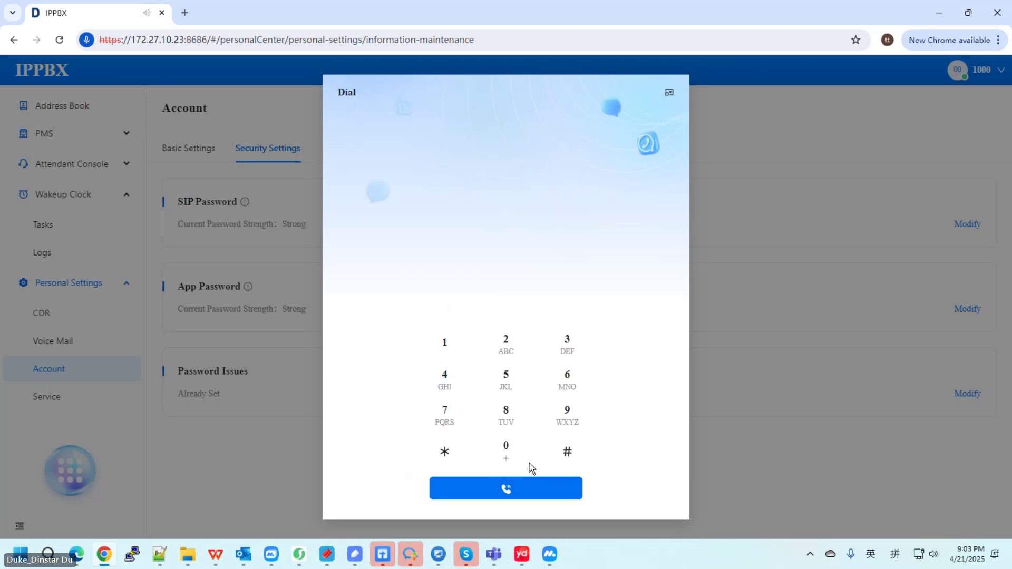
{"action": "left_click", "coordinate": [668, 94]}
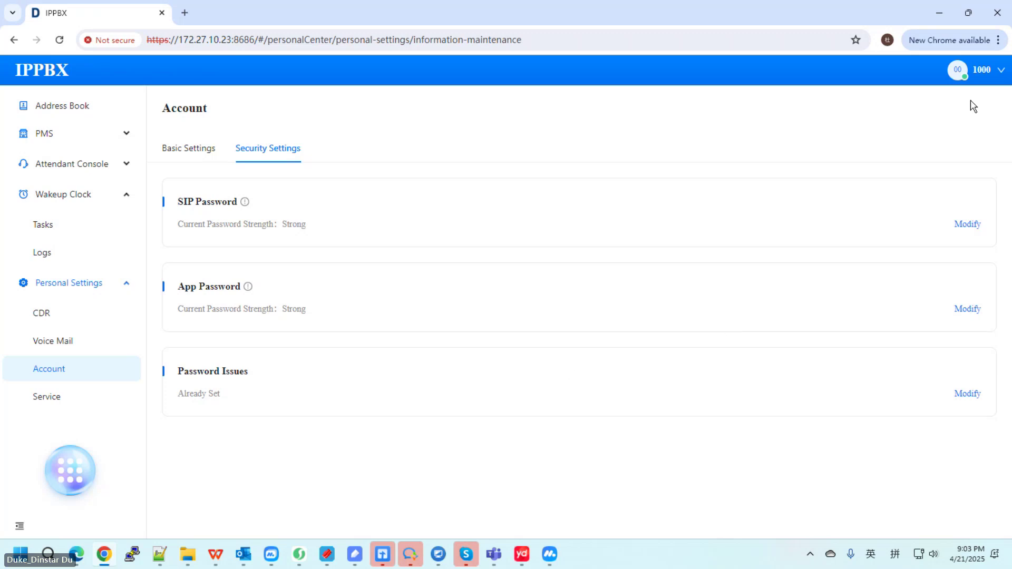
Step: Log out of extension 1000 and log in as 9999 with its password
{"action": "mouse_move", "coordinate": [991, 77]}
{"action": "left_click", "coordinate": [959, 199]}
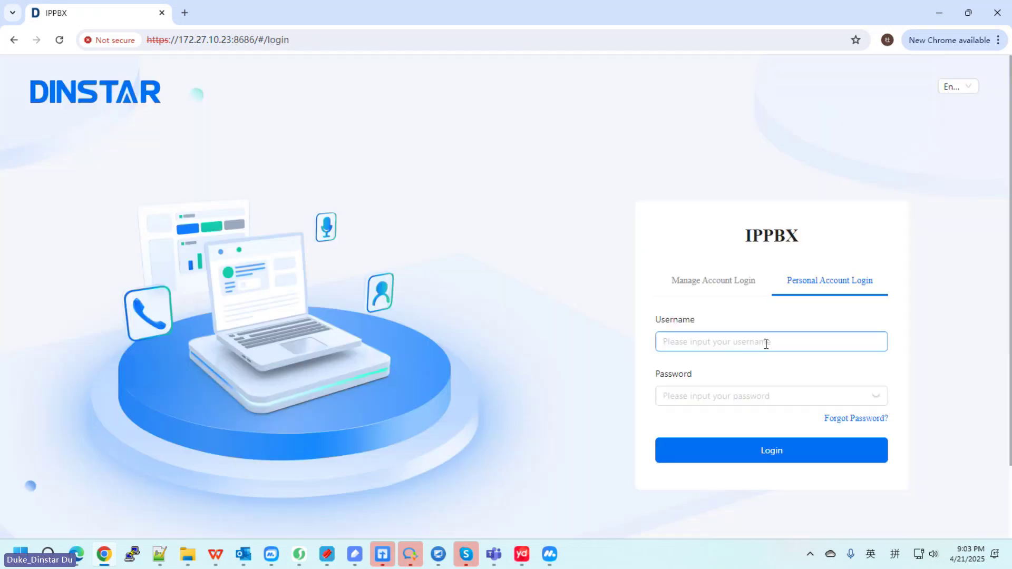
{"action": "left_click", "coordinate": [722, 340]}
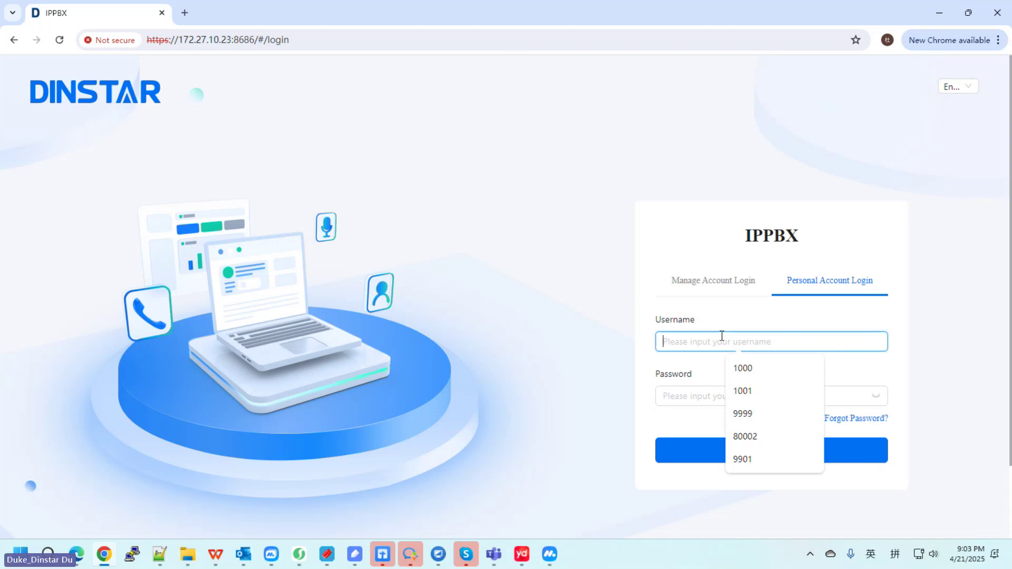
{"action": "type", "text": "9999"}
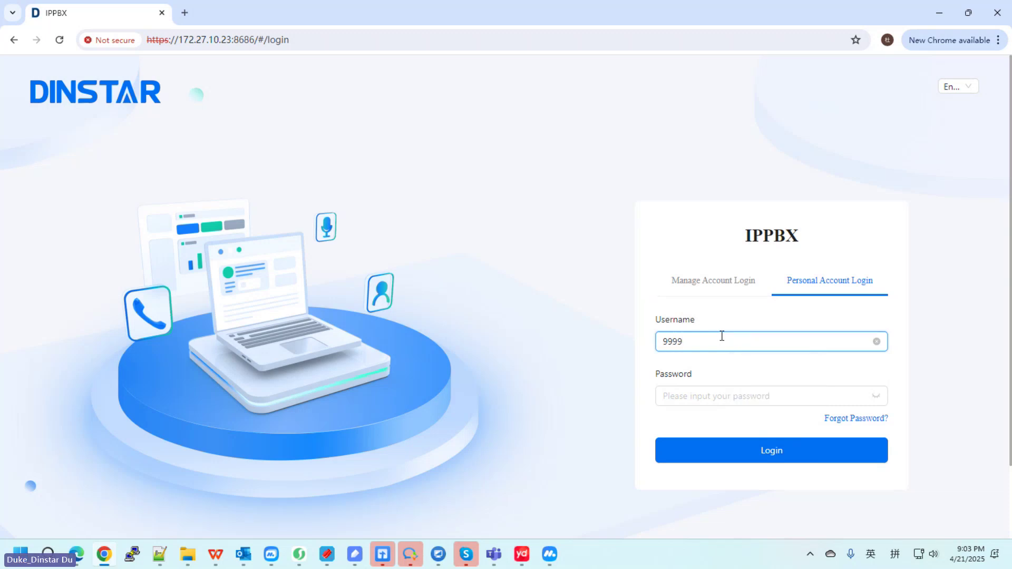
{"action": "left_click", "coordinate": [712, 396]}
{"action": "type", "text": "********"}
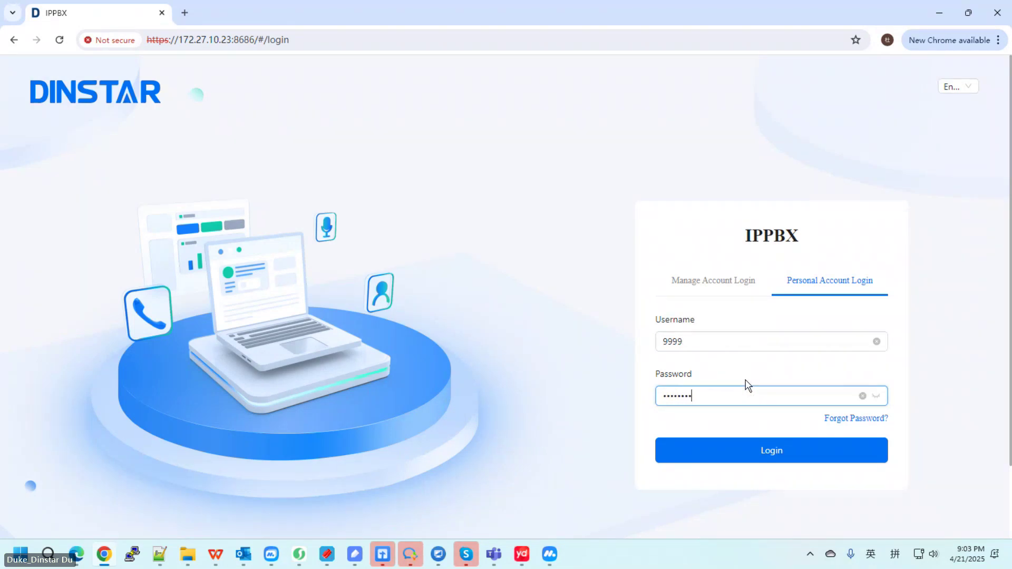
{"action": "left_click", "coordinate": [761, 455]}
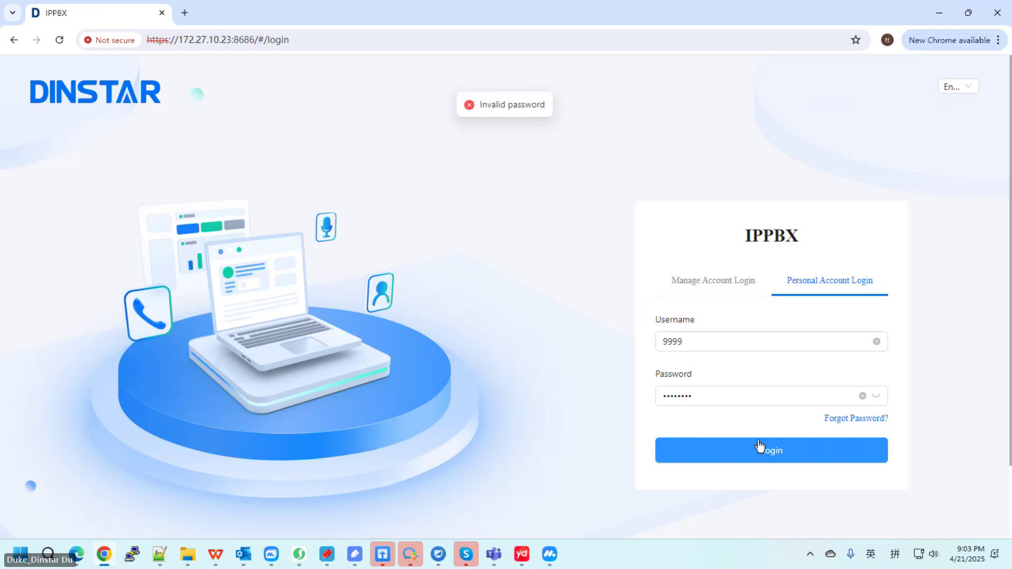
Step: Clear the wrongly entered password, type the correct one, and submit the login again
{"action": "left_click", "coordinate": [768, 396]}
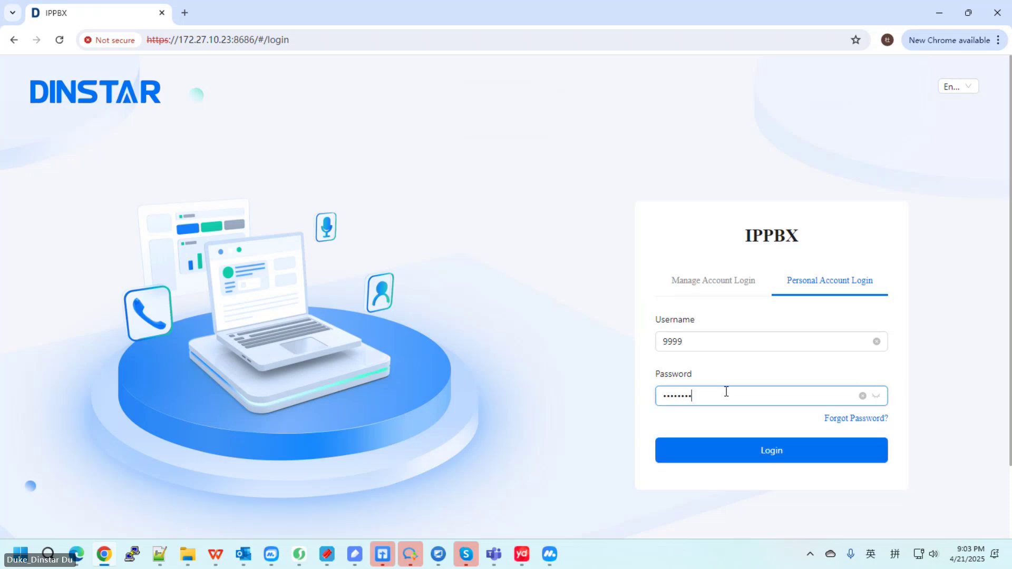
{"action": "key", "text": "BackSpace"}
{"action": "key", "text": "BackSpace"}
{"action": "key", "text": "BackSpace"}
{"action": "key", "text": "BackSpace"}
{"action": "key", "text": "BackSpace"}
{"action": "key", "text": "BackSpace"}
{"action": "key", "text": "BackSpace"}
{"action": "type", "text": "****"}
{"action": "key", "text": "BackSpace"}
{"action": "key", "text": "BackSpace"}
{"action": "key", "text": "BackSpace"}
{"action": "key", "text": "BackSpace"}
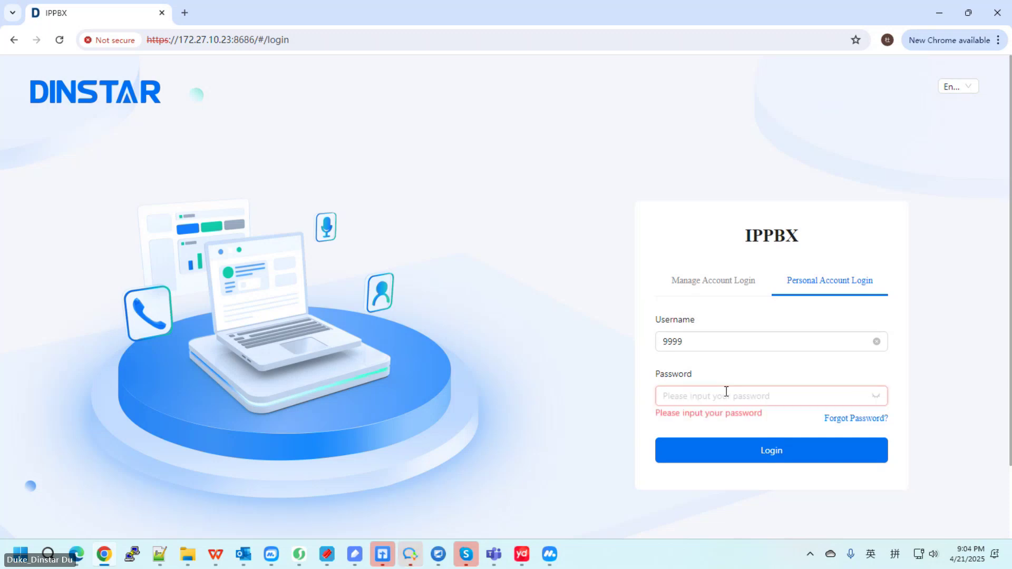
{"action": "type", "text": "********"}
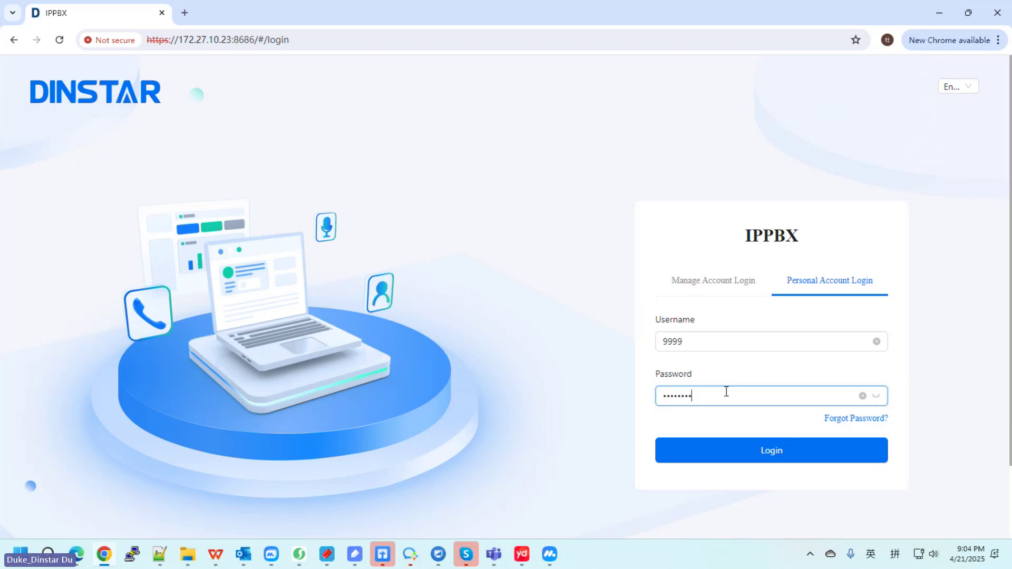
{"action": "key", "text": "Return"}
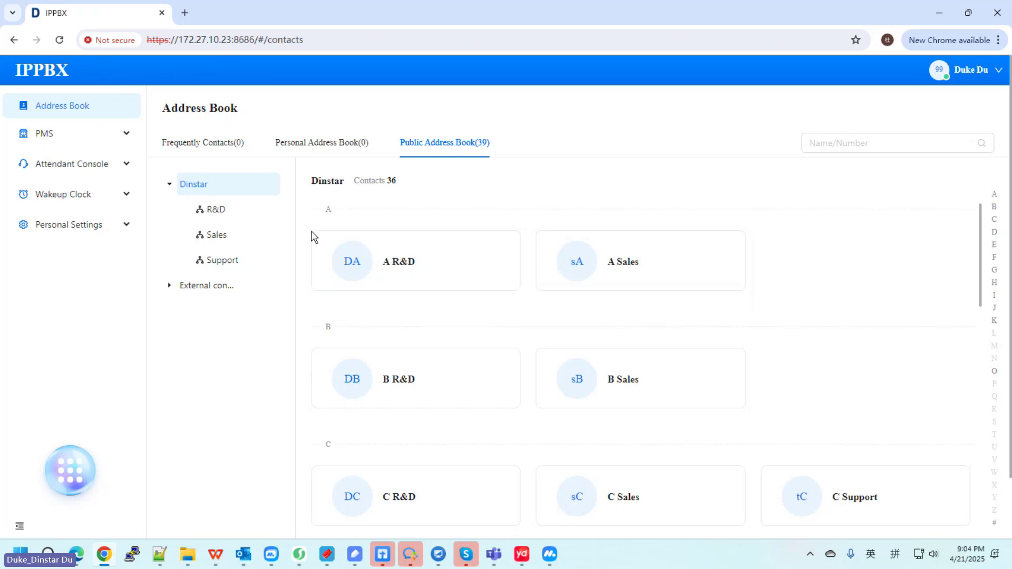
Step: Expand PMS in the sidebar and unfold Room Manage to show Rooms, Room Types and Location
{"action": "mouse_move", "coordinate": [331, 253]}
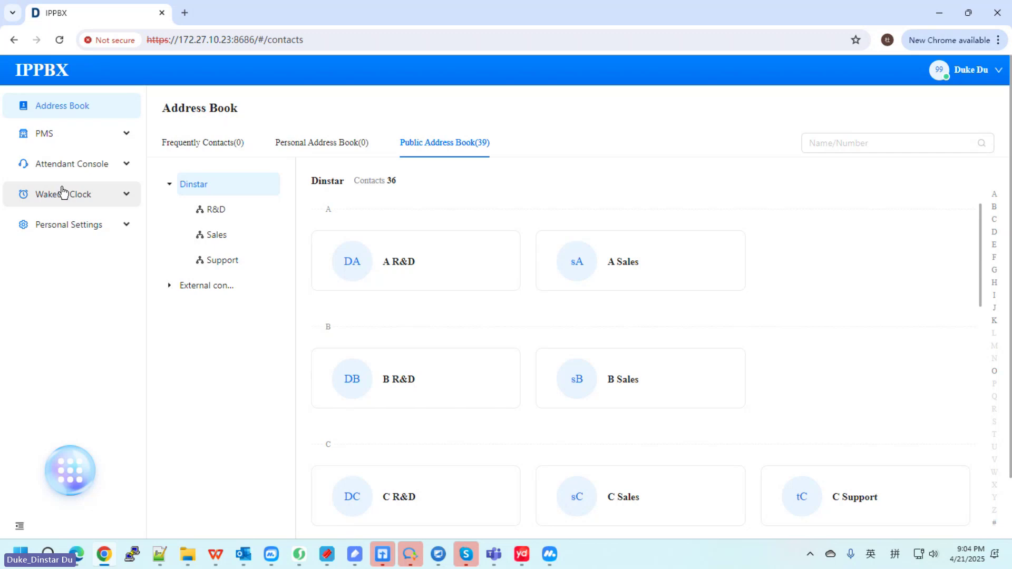
{"action": "left_click", "coordinate": [59, 137]}
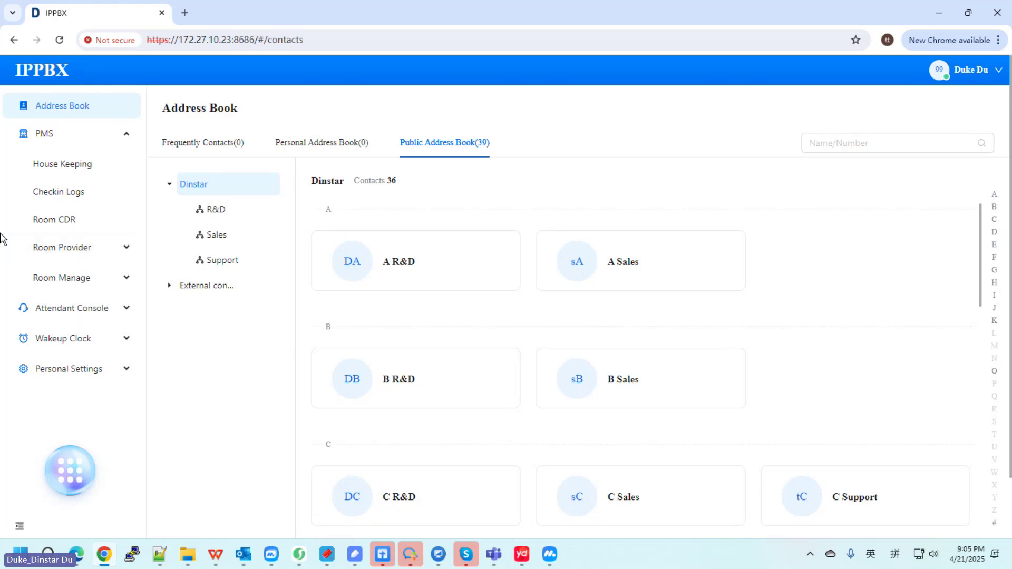
{"action": "left_click", "coordinate": [108, 280]}
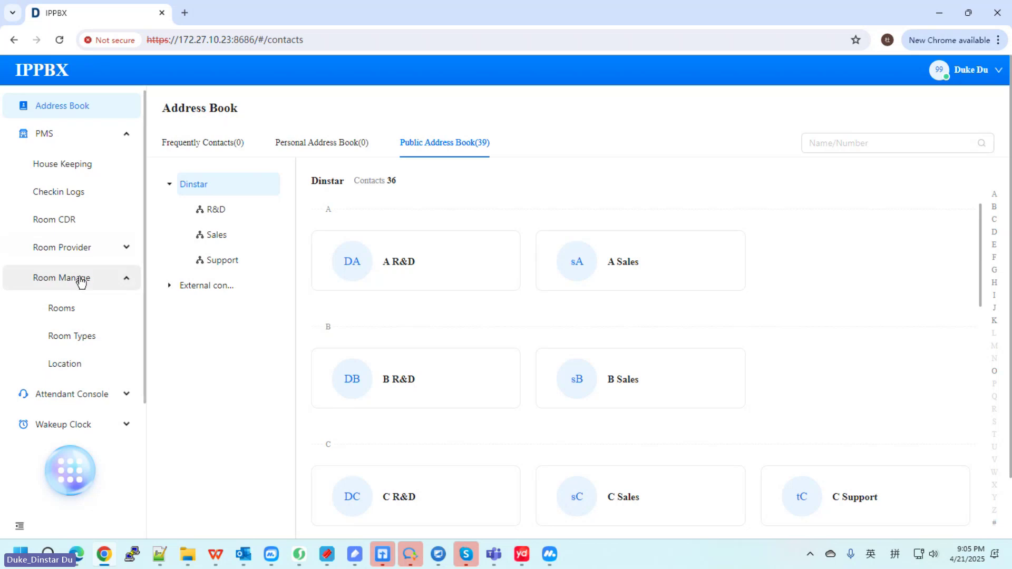
Step: Review Location, Room Types and the 32-room Rooms list, then collapse Room Manage and expand Room Provider
{"action": "left_click", "coordinate": [66, 364]}
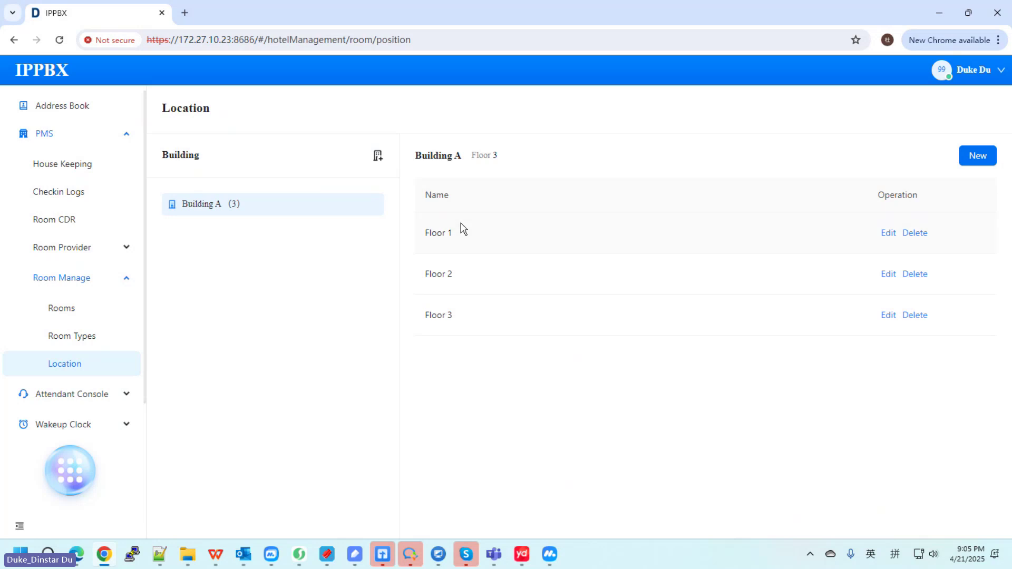
{"action": "left_click", "coordinate": [80, 336]}
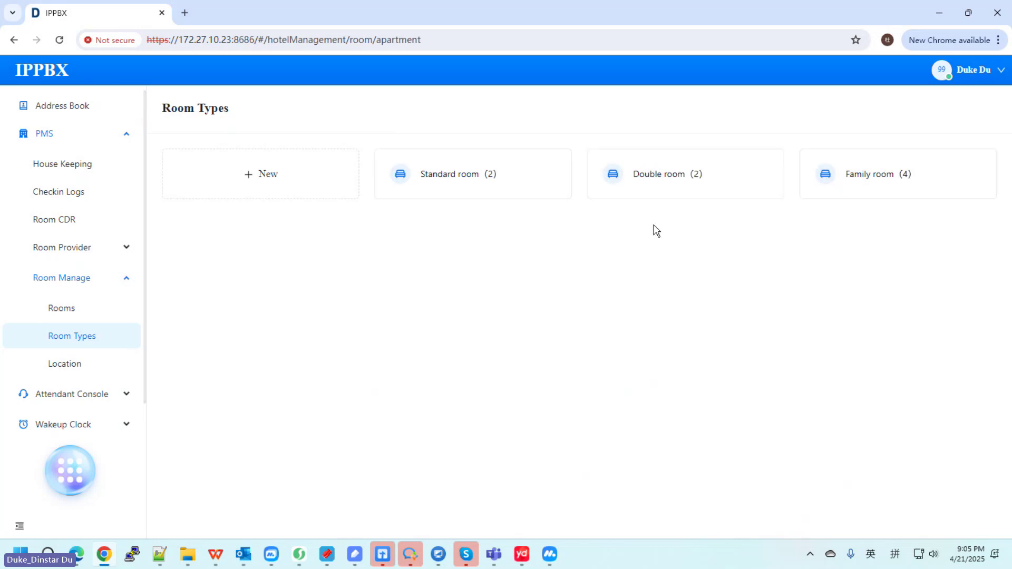
{"action": "left_click", "coordinate": [73, 314]}
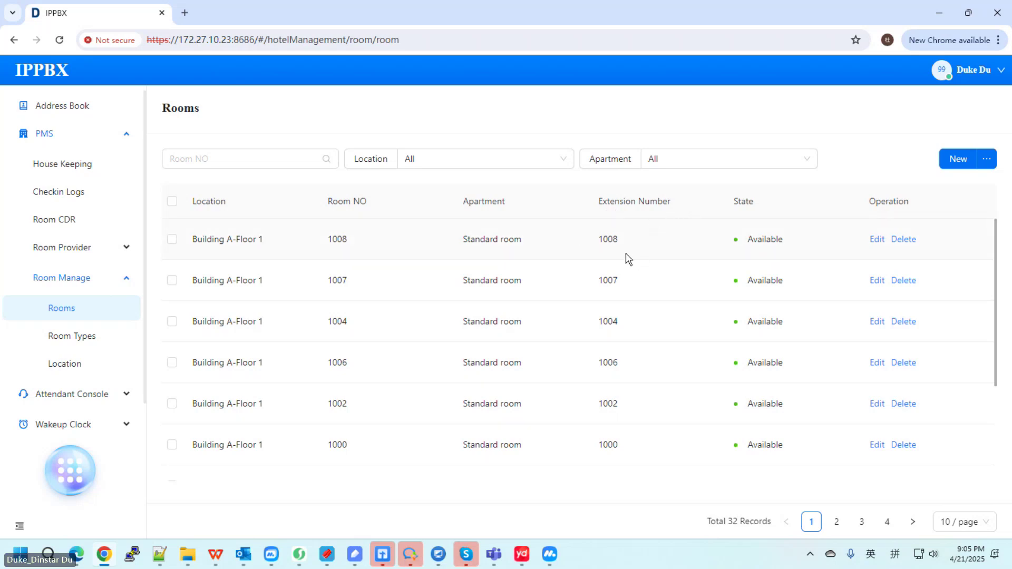
{"action": "left_click", "coordinate": [112, 278]}
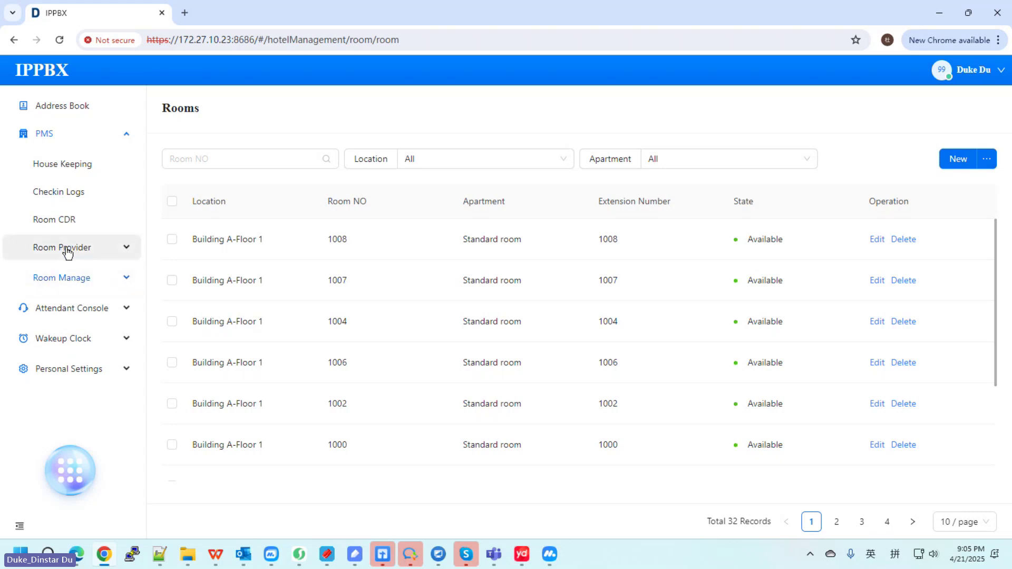
{"action": "left_click", "coordinate": [67, 251]}
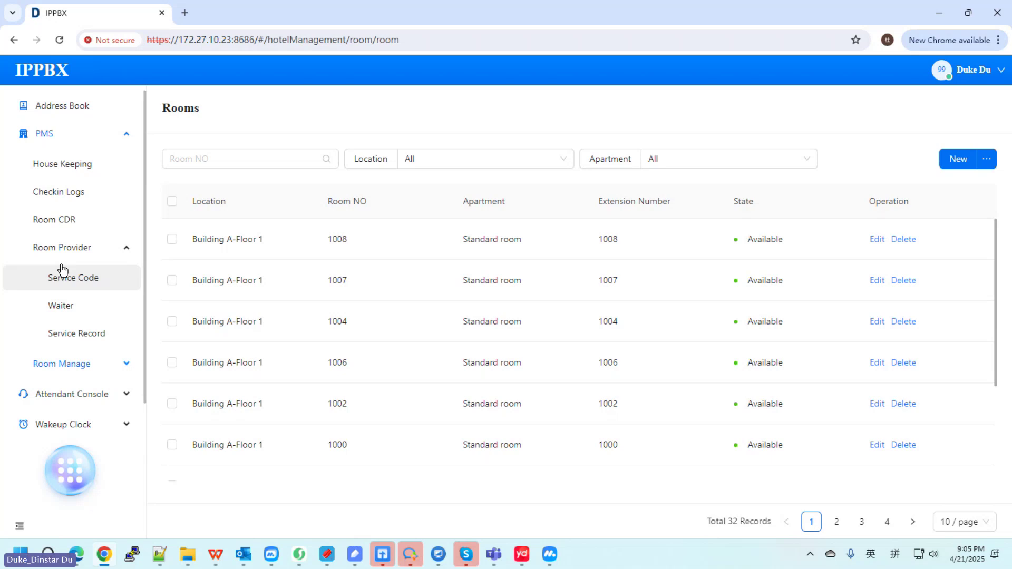
Step: Look at the Service Code page, start and cancel a new access code, then view Waiters
{"action": "left_click", "coordinate": [101, 285]}
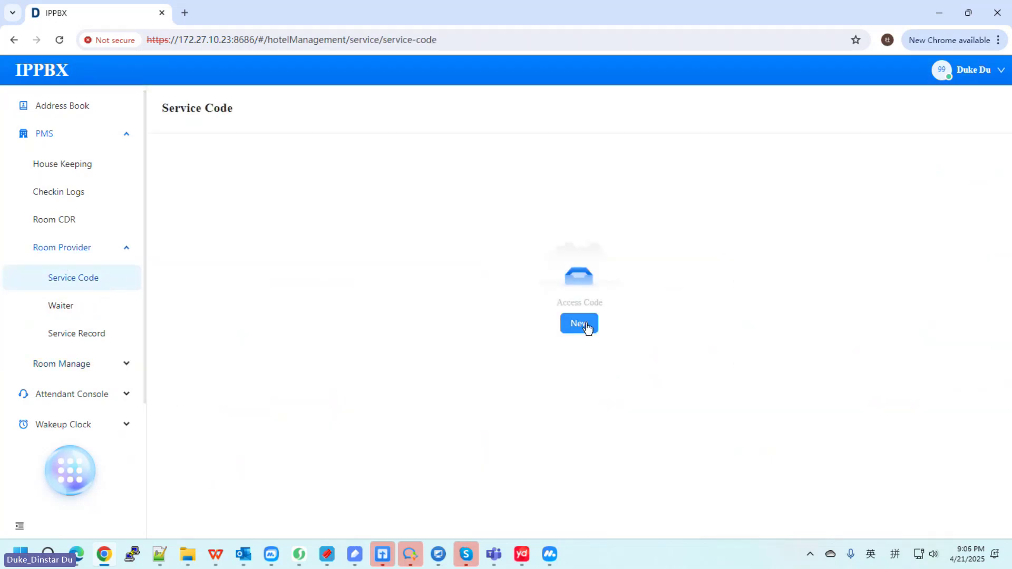
{"action": "left_click", "coordinate": [577, 324]}
{"action": "left_click", "coordinate": [400, 301]}
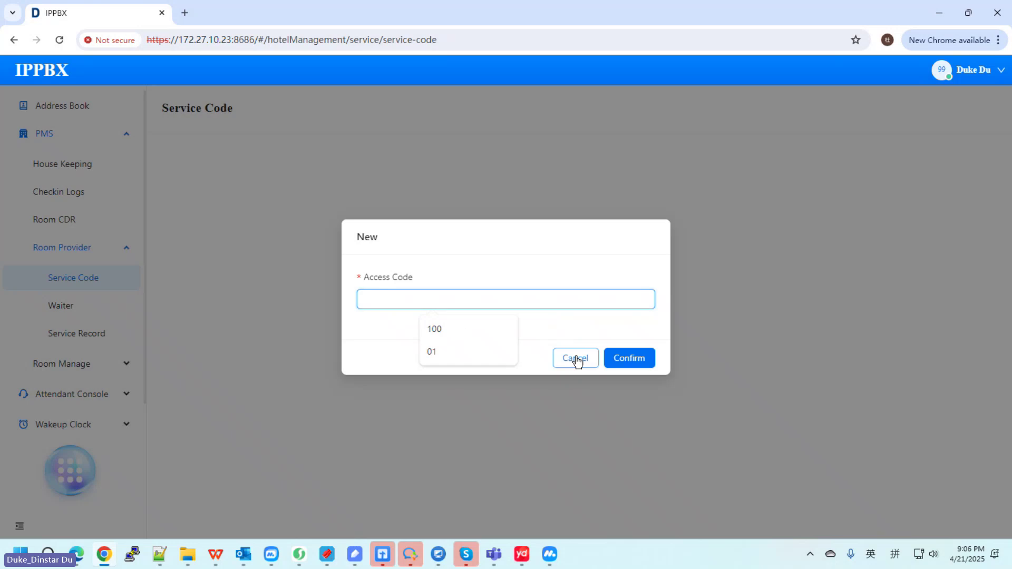
{"action": "left_click", "coordinate": [575, 358]}
{"action": "left_click", "coordinate": [65, 311]}
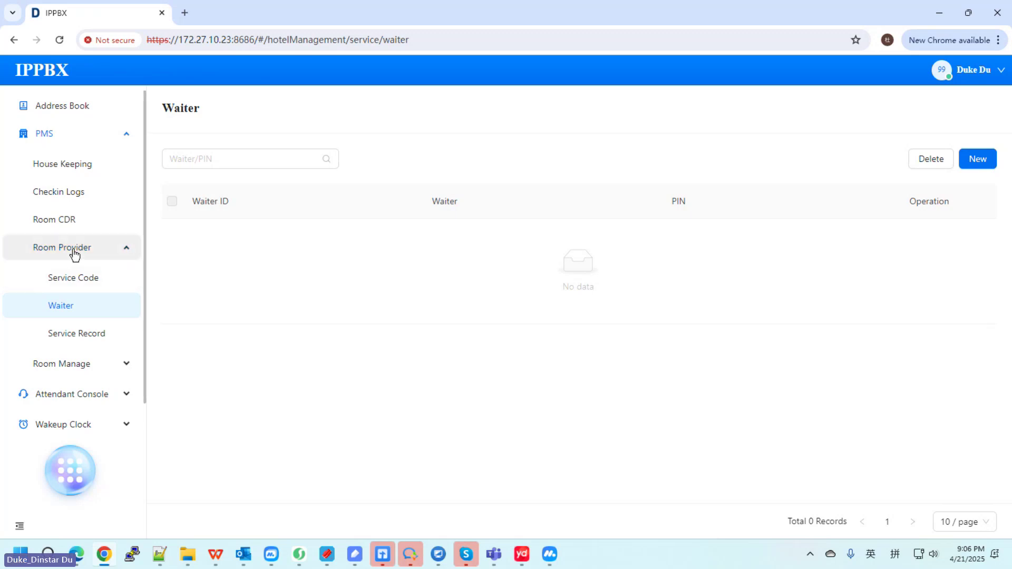
{"action": "left_click", "coordinate": [95, 255]}
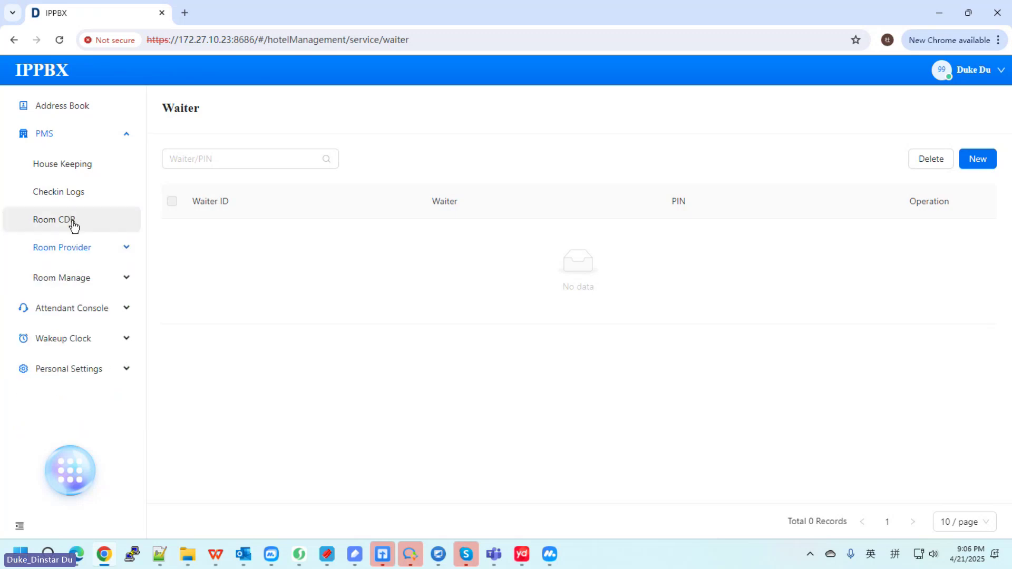
Step: View the Room CDR call records, glance at Checkin Logs, and return to Room CDR
{"action": "left_click", "coordinate": [72, 225]}
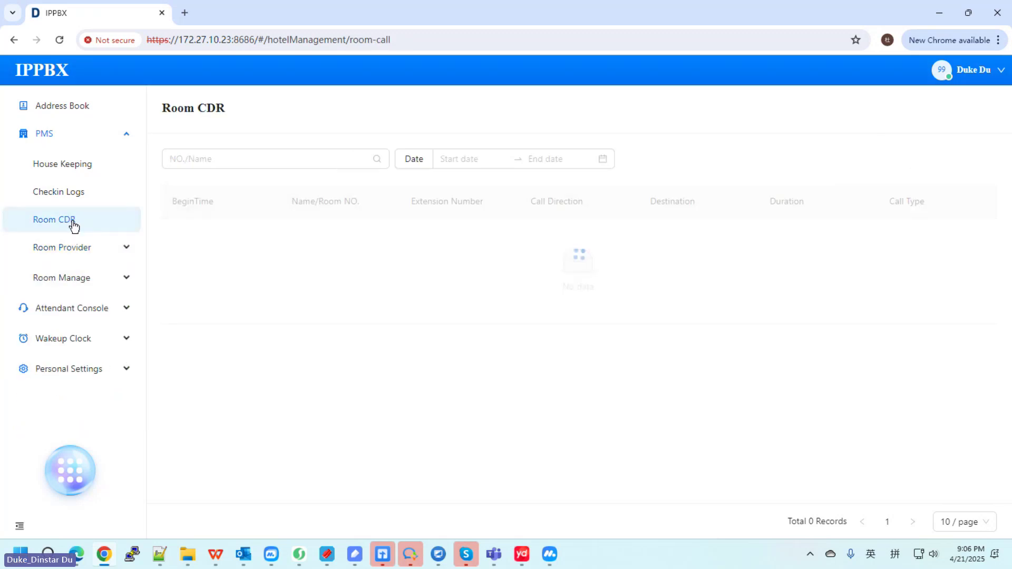
{"action": "left_click", "coordinate": [75, 194]}
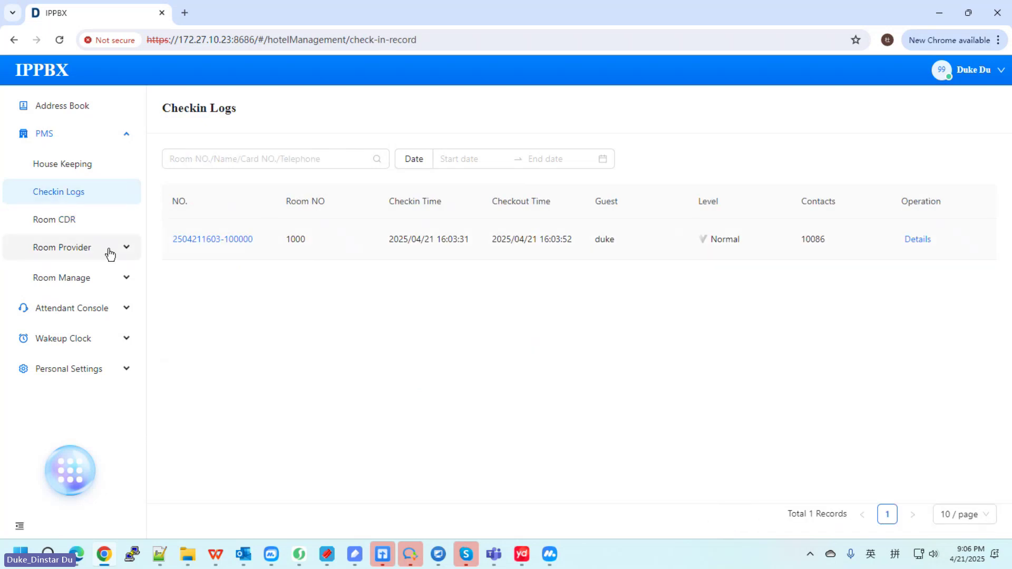
{"action": "left_click", "coordinate": [79, 219]}
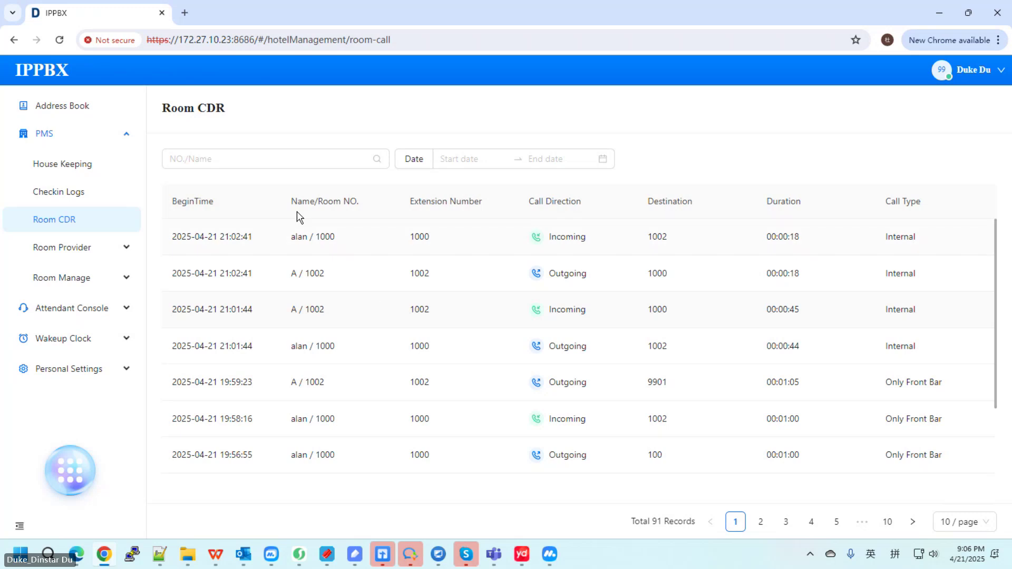
Step: In House Keeping, mark room 1005 as repaired and cleaned, confirming each with OK
{"action": "left_click", "coordinate": [65, 166]}
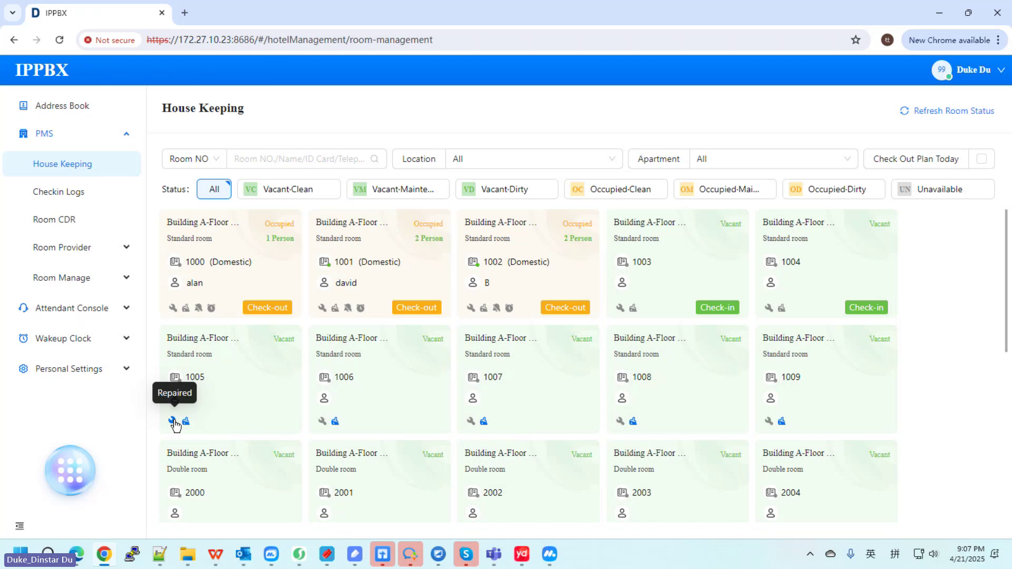
{"action": "left_click", "coordinate": [173, 420]}
{"action": "left_click", "coordinate": [605, 170]}
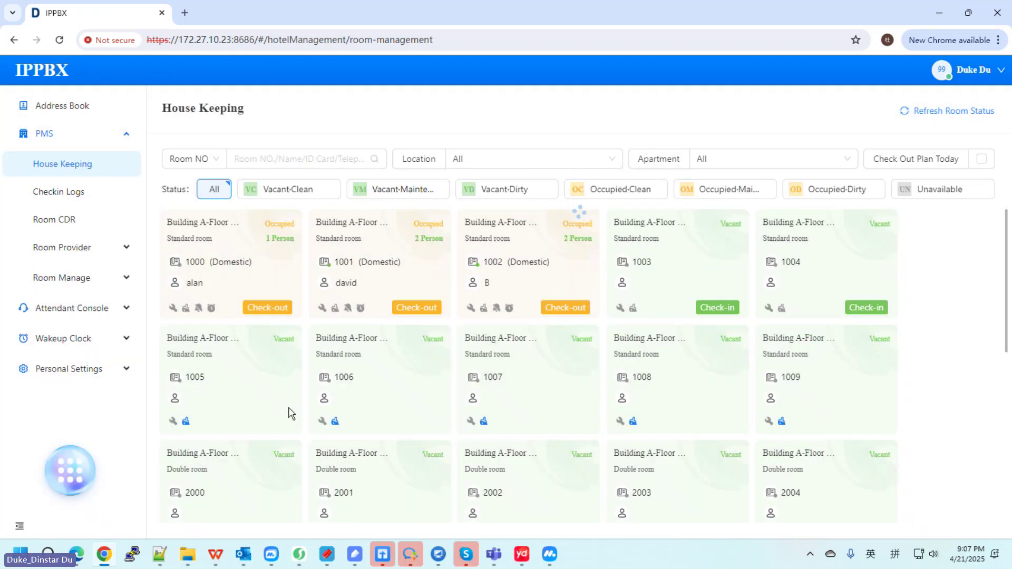
{"action": "left_click", "coordinate": [188, 421]}
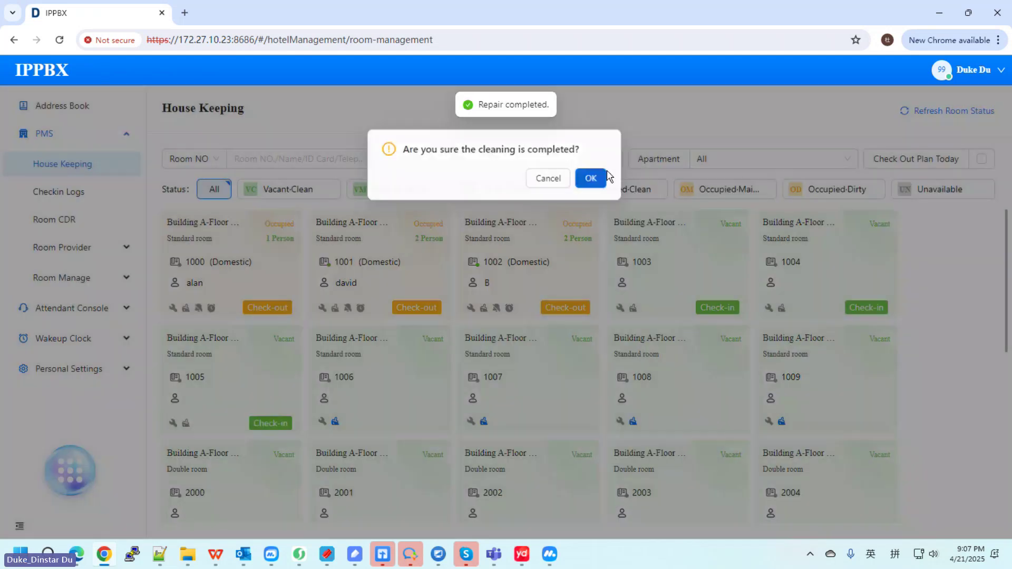
{"action": "left_click", "coordinate": [591, 178]}
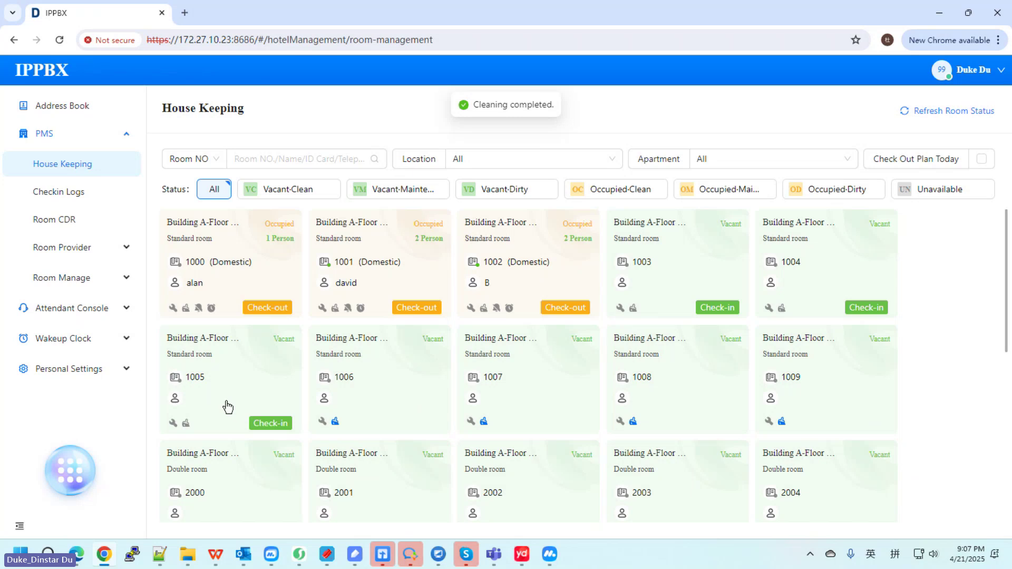
{"action": "scroll", "coordinate": [228, 407], "scroll_direction": "down", "scroll_amount": 1}
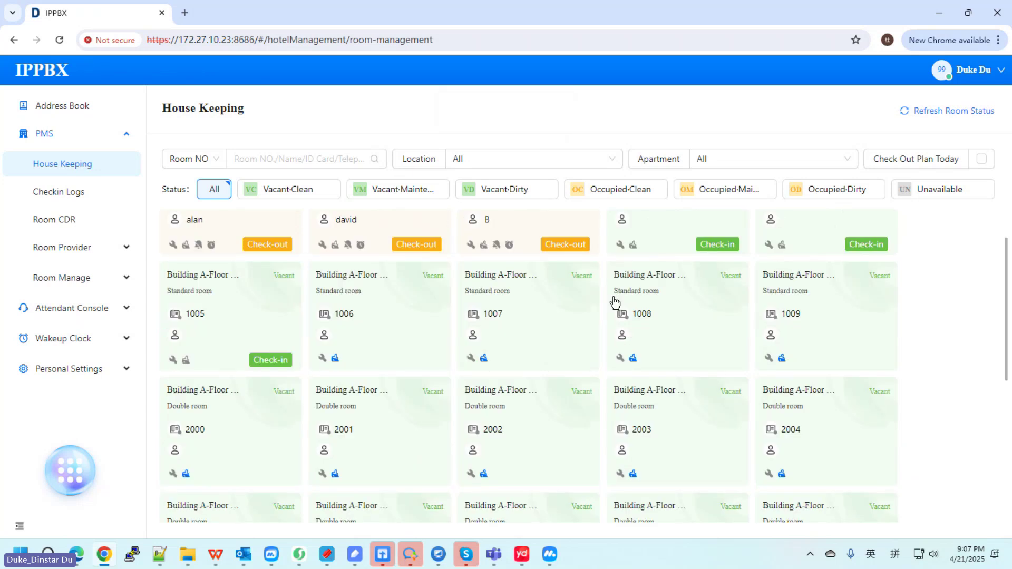
{"action": "scroll", "coordinate": [615, 296], "scroll_direction": "up", "scroll_amount": 1}
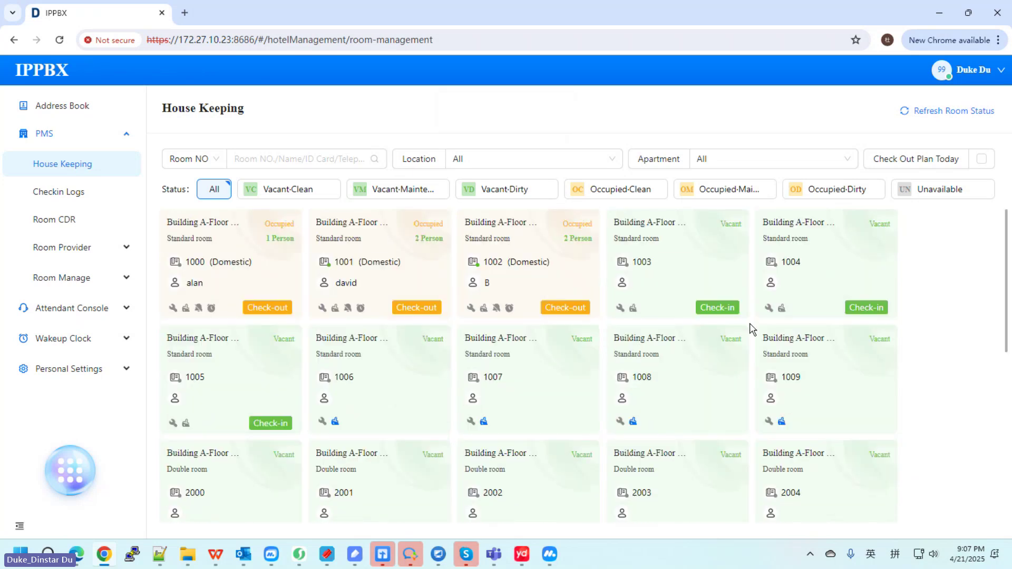
{"action": "left_click", "coordinate": [716, 310]}
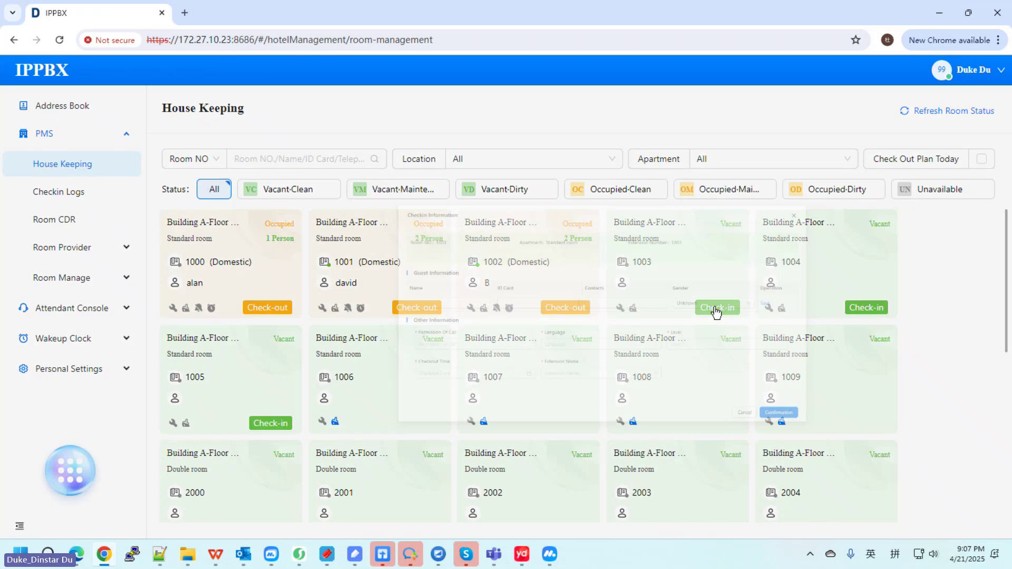
{"action": "left_click", "coordinate": [216, 300]}
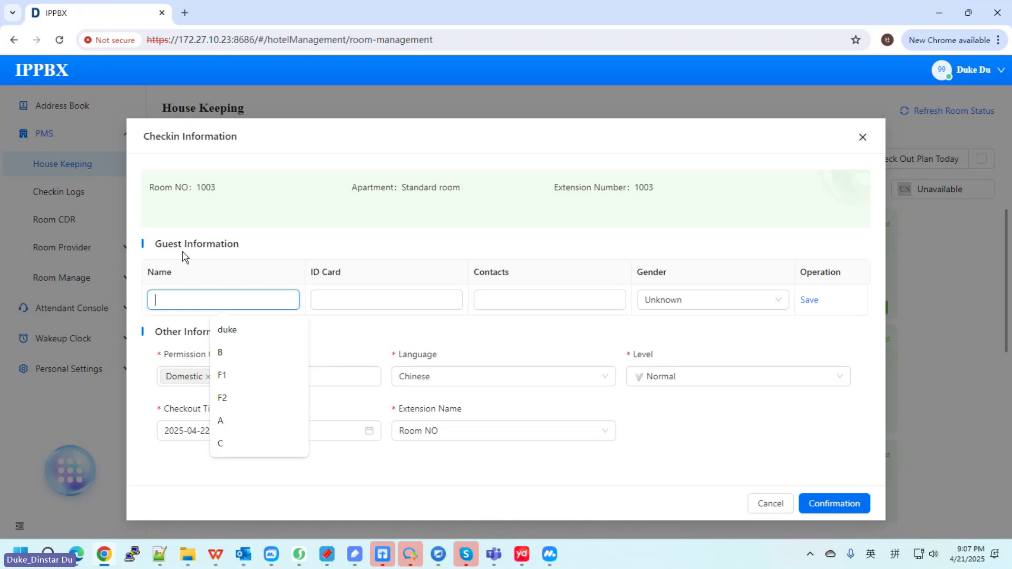
{"action": "left_click", "coordinate": [330, 271]}
{"action": "left_click", "coordinate": [214, 362]}
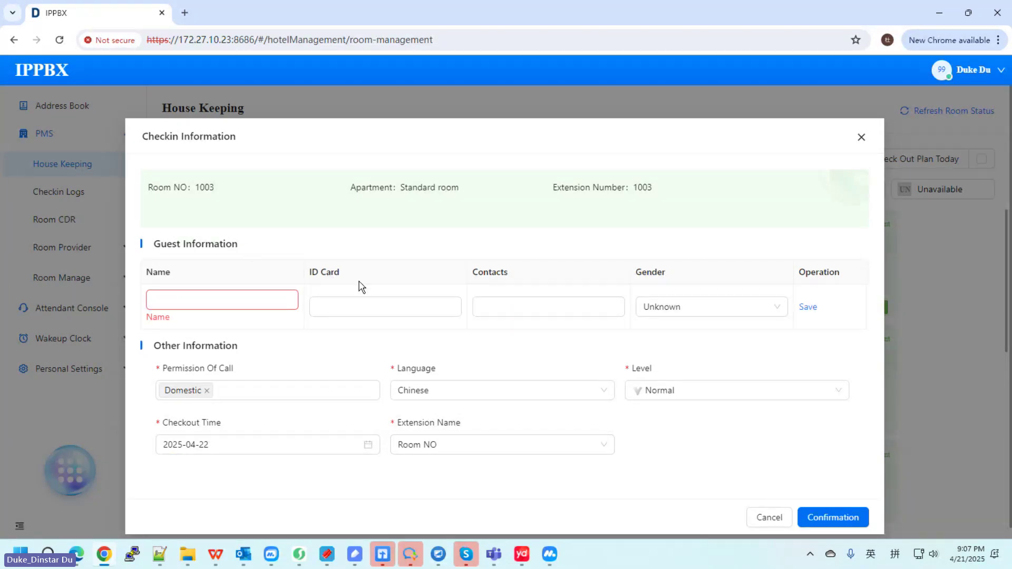
{"action": "left_click", "coordinate": [769, 517]}
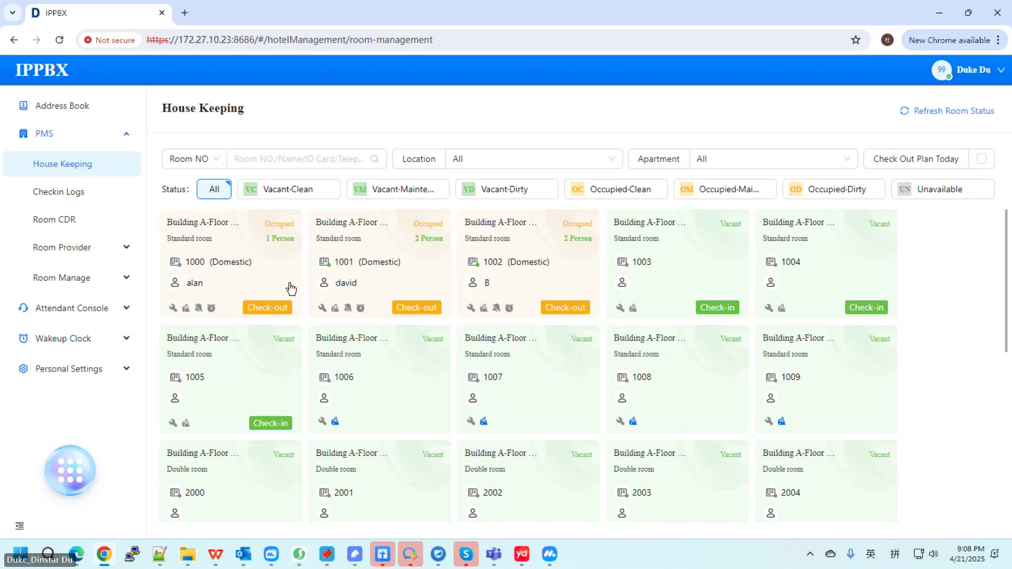
Step: Check the guest out of room 1000, confirm, and view the Checkin Logs
{"action": "left_click", "coordinate": [269, 309]}
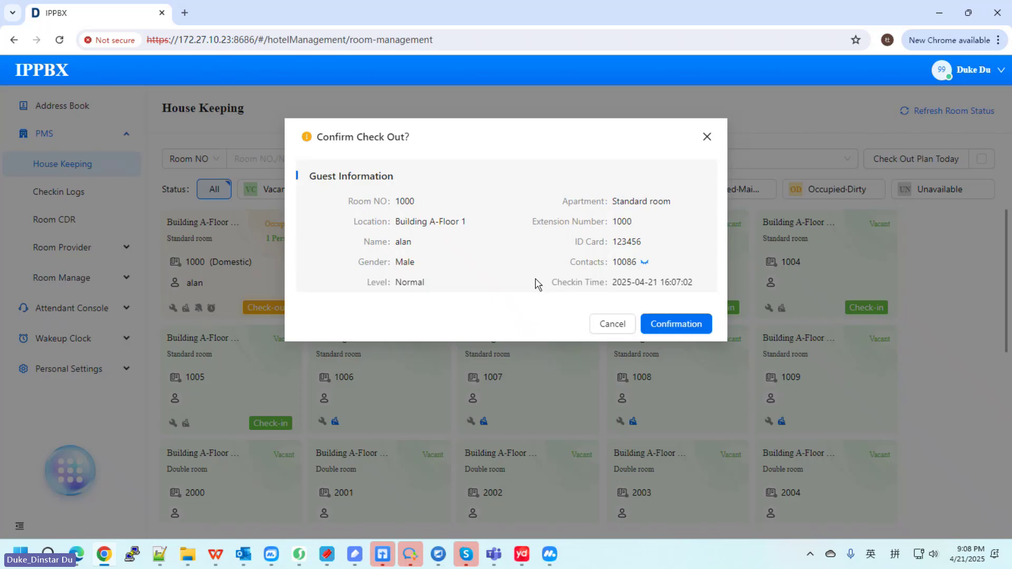
{"action": "left_click", "coordinate": [691, 326]}
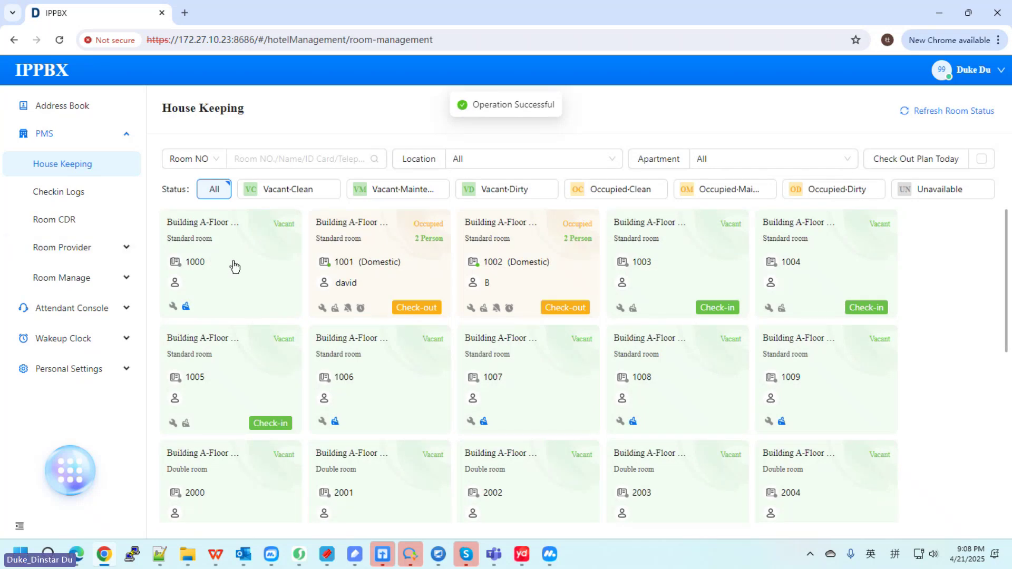
{"action": "left_click", "coordinate": [65, 196]}
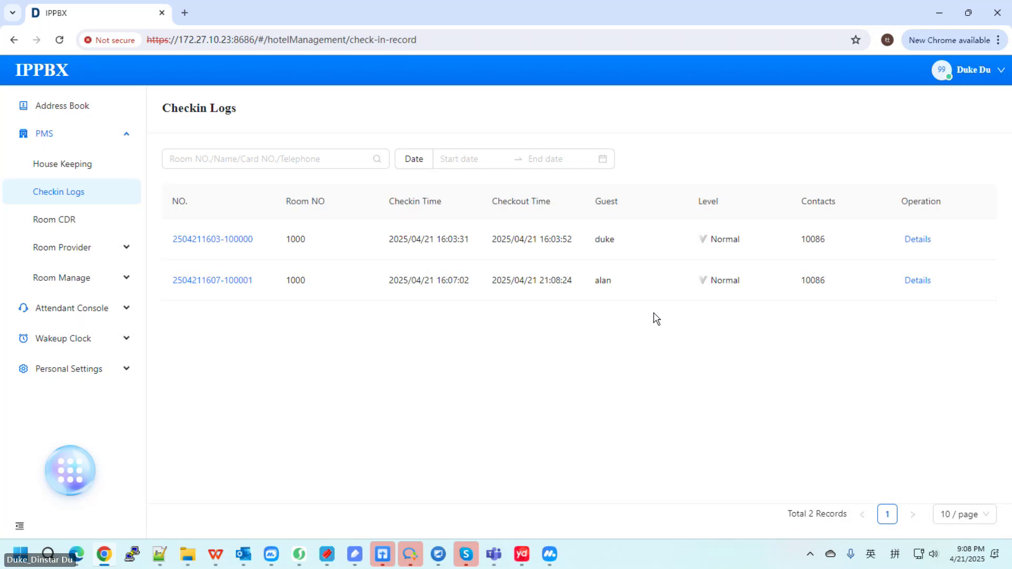
Step: Go back to the House Keeping room grid under PMS
{"action": "left_click", "coordinate": [70, 164]}
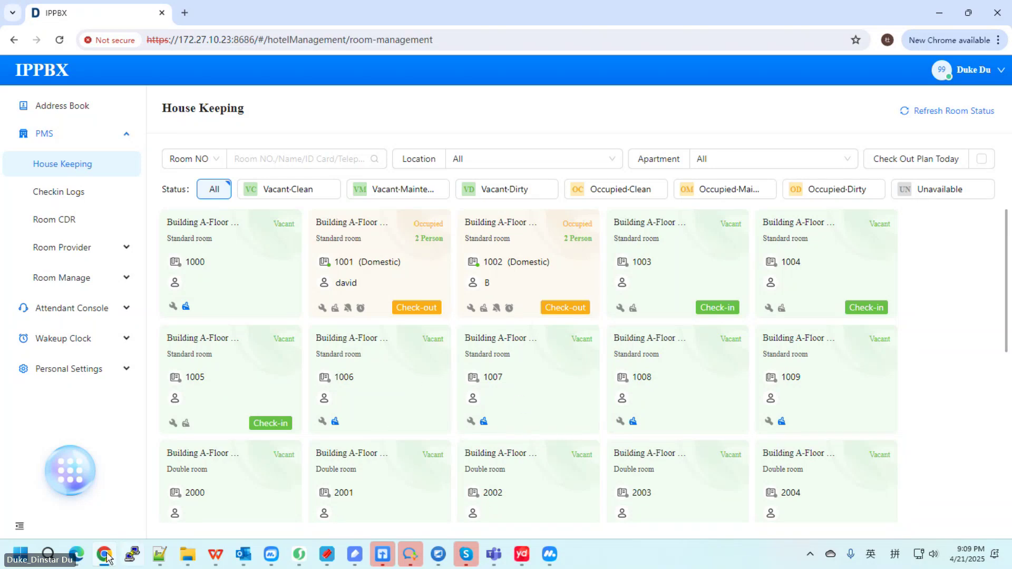
Step: In the admin console window, open Status, then Advanced Service > Call Queue
{"action": "left_click", "coordinate": [76, 554]}
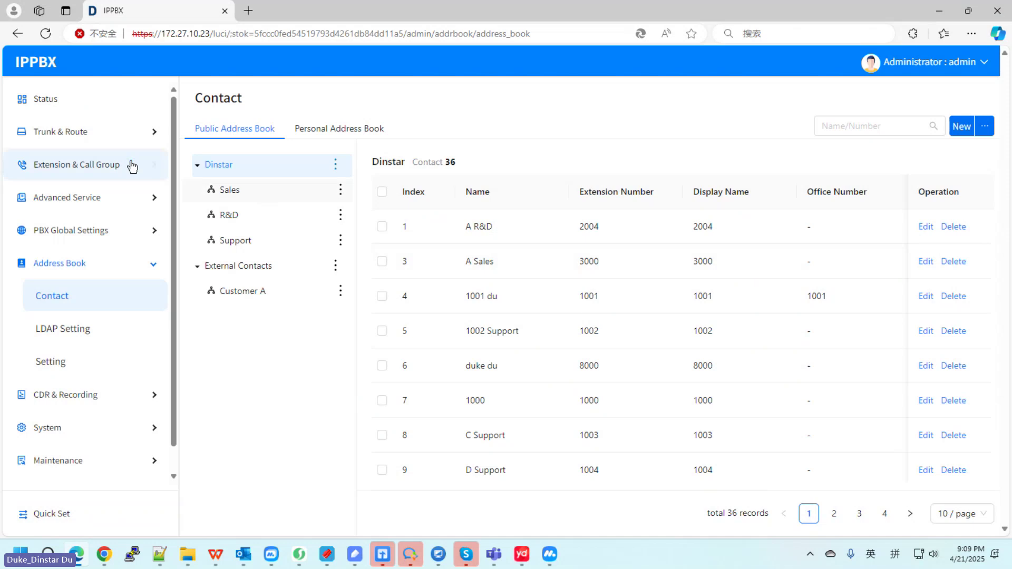
{"action": "left_click", "coordinate": [65, 105]}
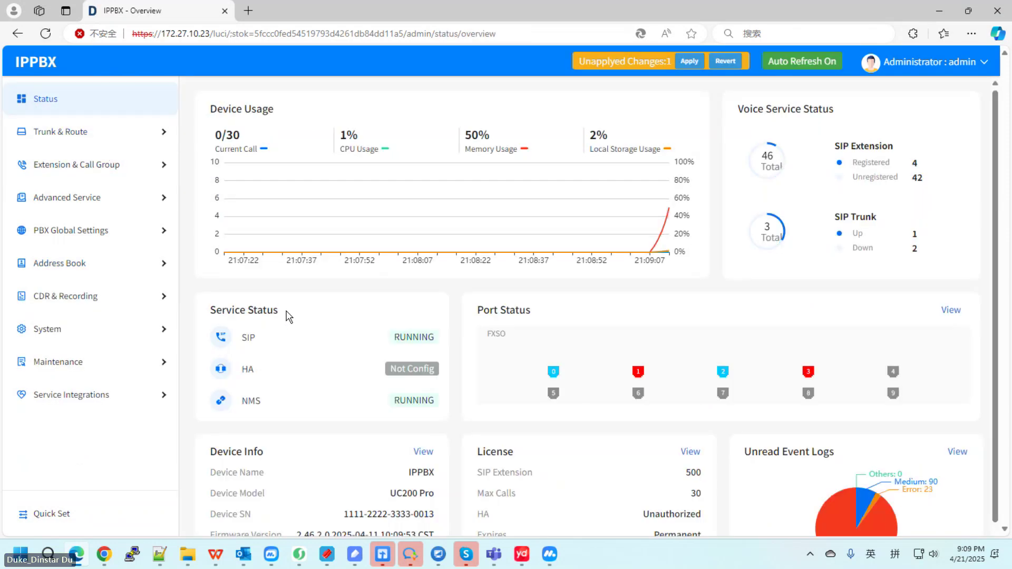
{"action": "left_click", "coordinate": [113, 199]}
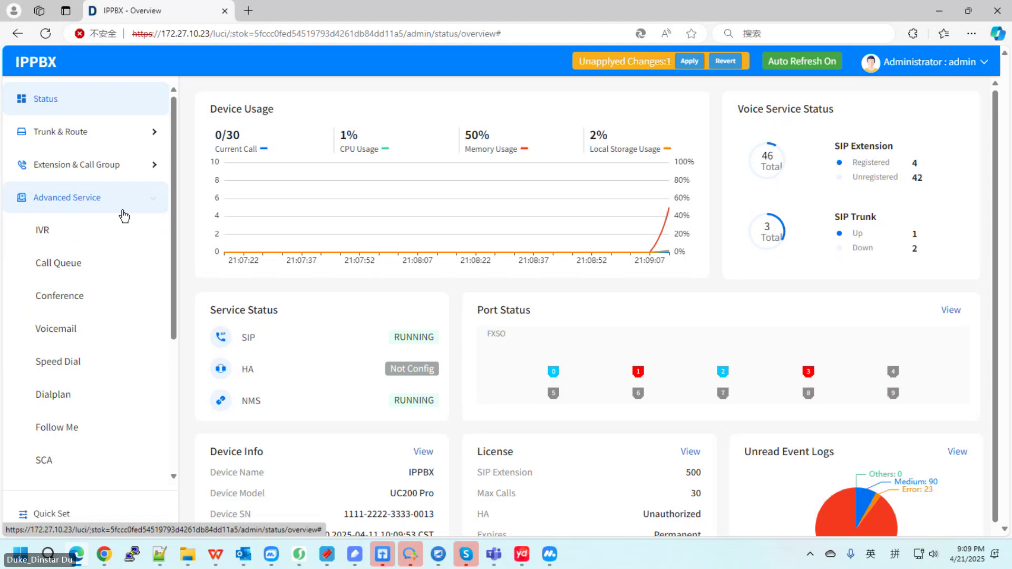
{"action": "left_click", "coordinate": [85, 275]}
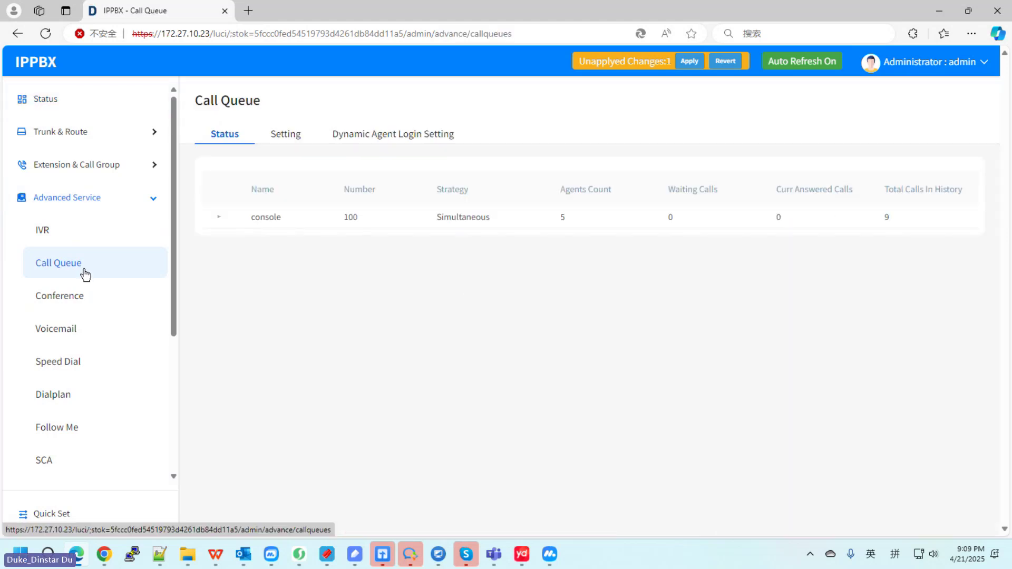
Step: Edit the console queue from the Setting tab and scroll to agent members 9900–9904
{"action": "left_click", "coordinate": [282, 131]}
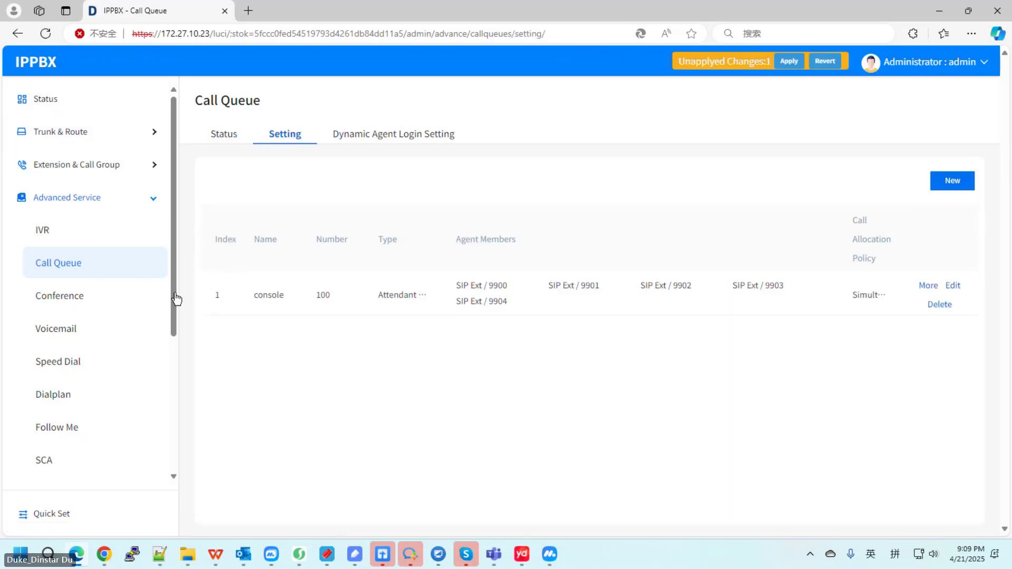
{"action": "left_click", "coordinate": [952, 287]}
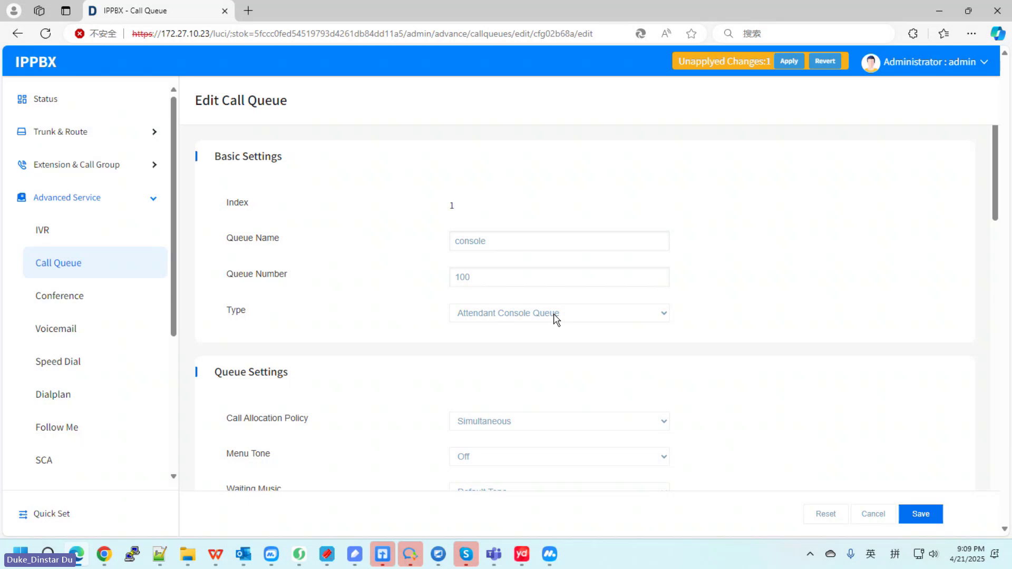
{"action": "scroll", "coordinate": [550, 320], "scroll_direction": "down", "scroll_amount": 10}
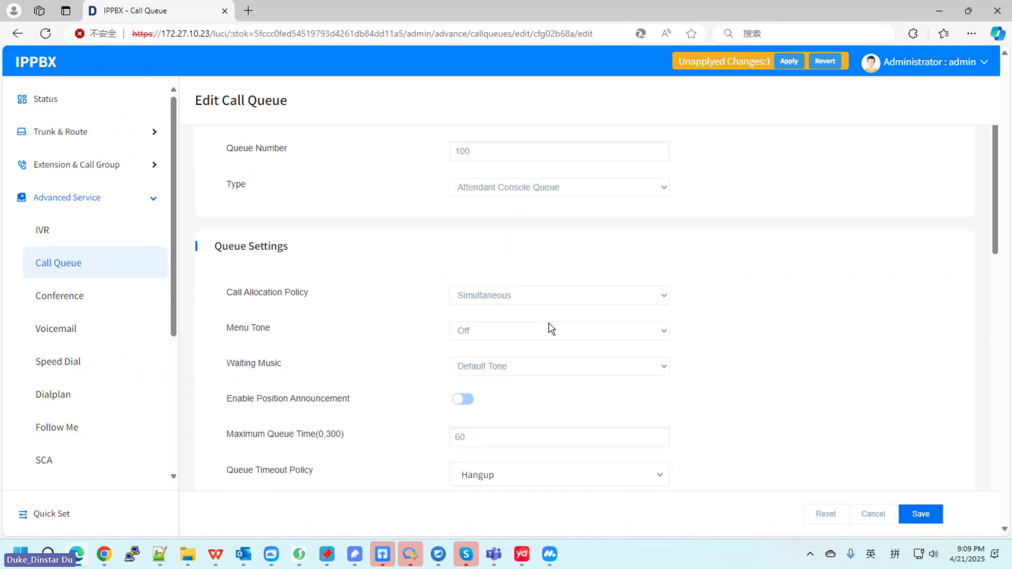
{"action": "scroll", "coordinate": [380, 340], "scroll_direction": "down", "scroll_amount": 2}
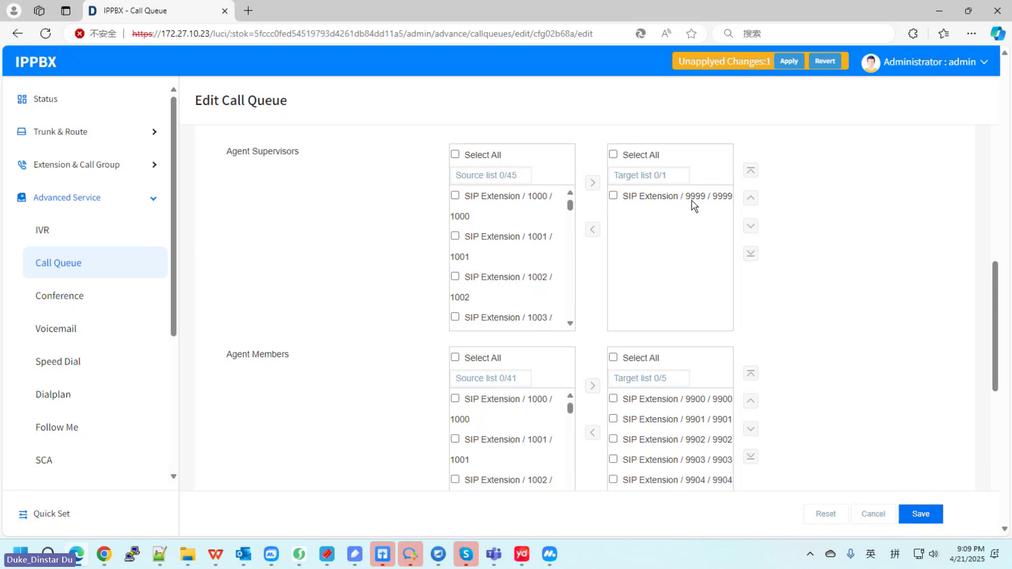
{"action": "scroll", "coordinate": [780, 274], "scroll_direction": "down", "scroll_amount": 2}
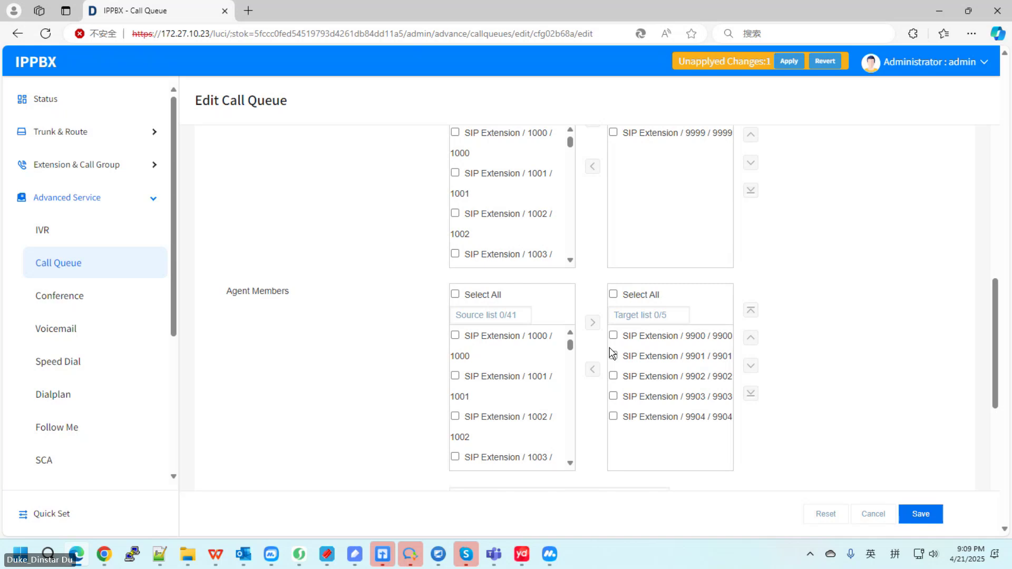
Step: Log out of the administrator account, leaving the page without saving
{"action": "mouse_move", "coordinate": [928, 62]}
{"action": "left_click", "coordinate": [970, 123]}
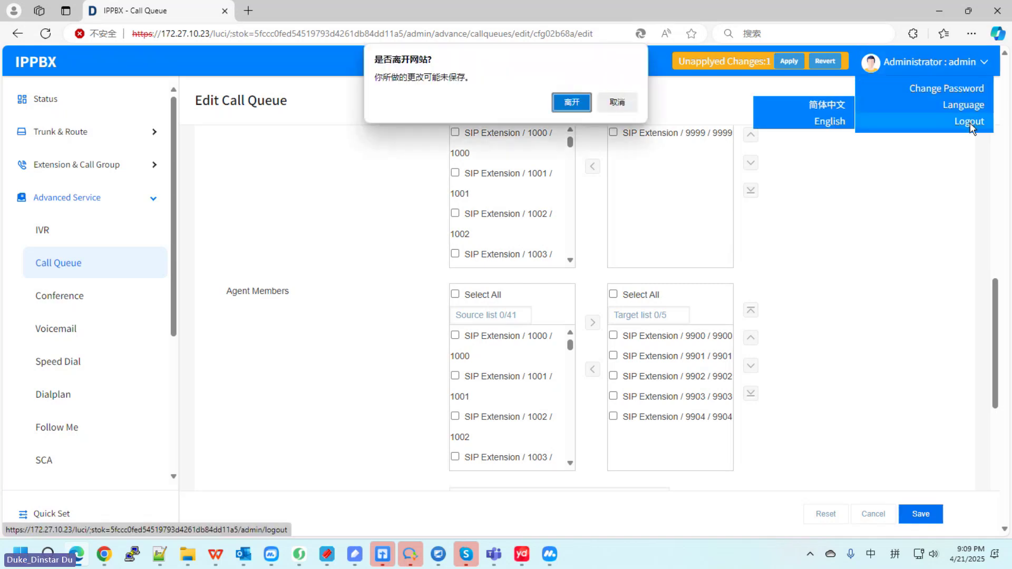
{"action": "left_click", "coordinate": [573, 104]}
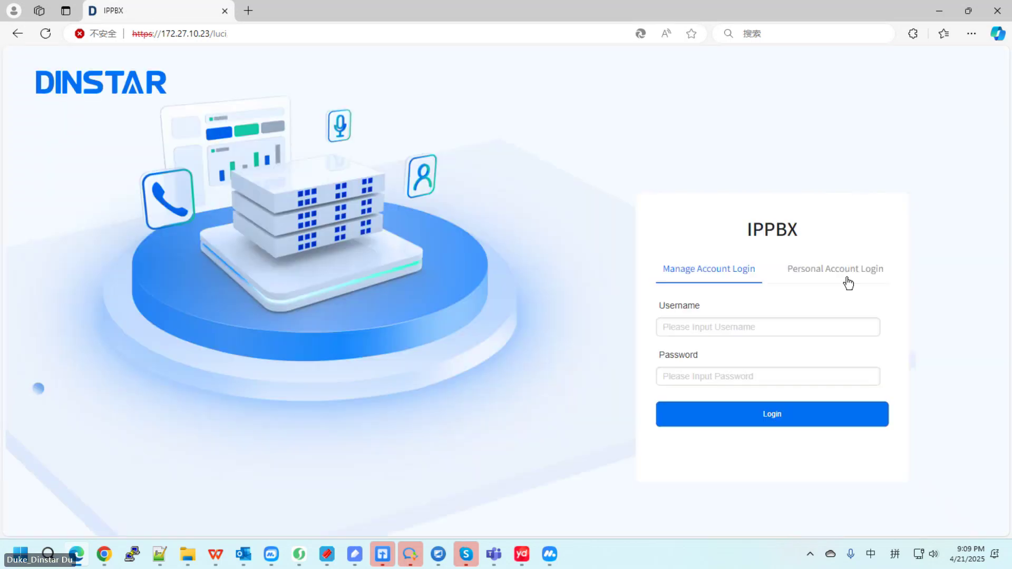
Step: Sign in to the Personal Account portal as extension 9901 with its password
{"action": "left_click", "coordinate": [847, 283]}
{"action": "left_click", "coordinate": [725, 334]}
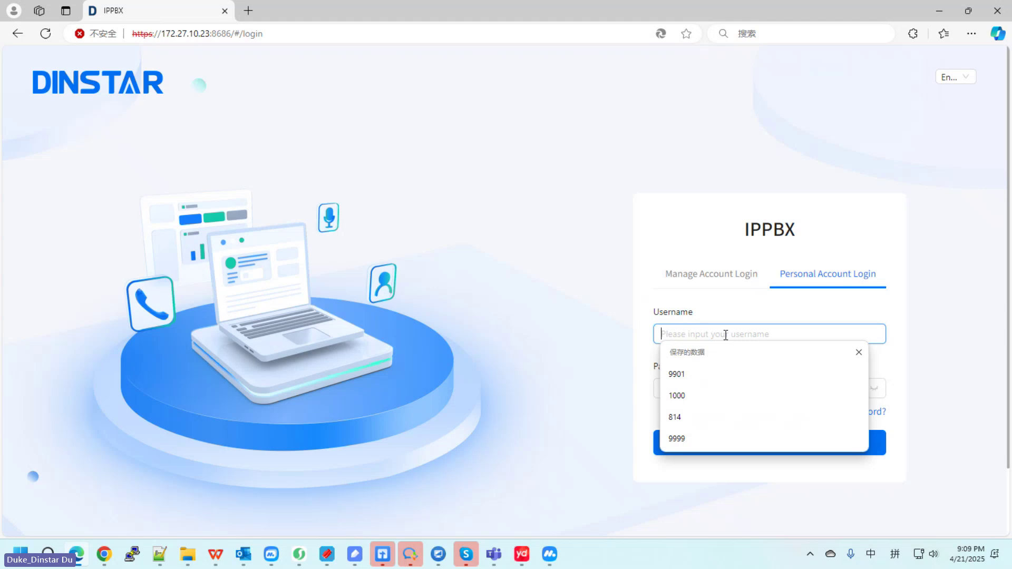
{"action": "type", "text": "9901"}
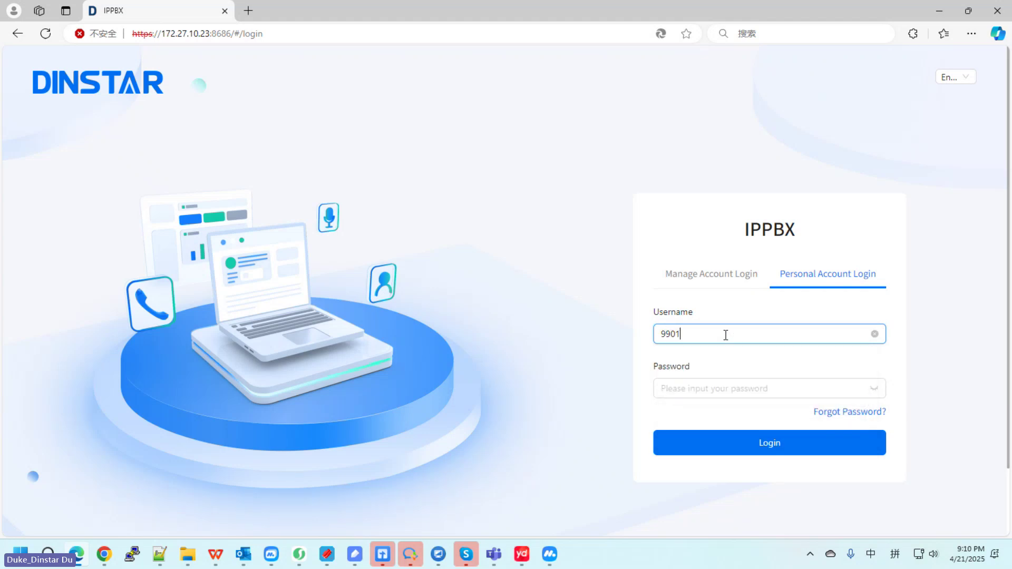
{"action": "left_click", "coordinate": [717, 388]}
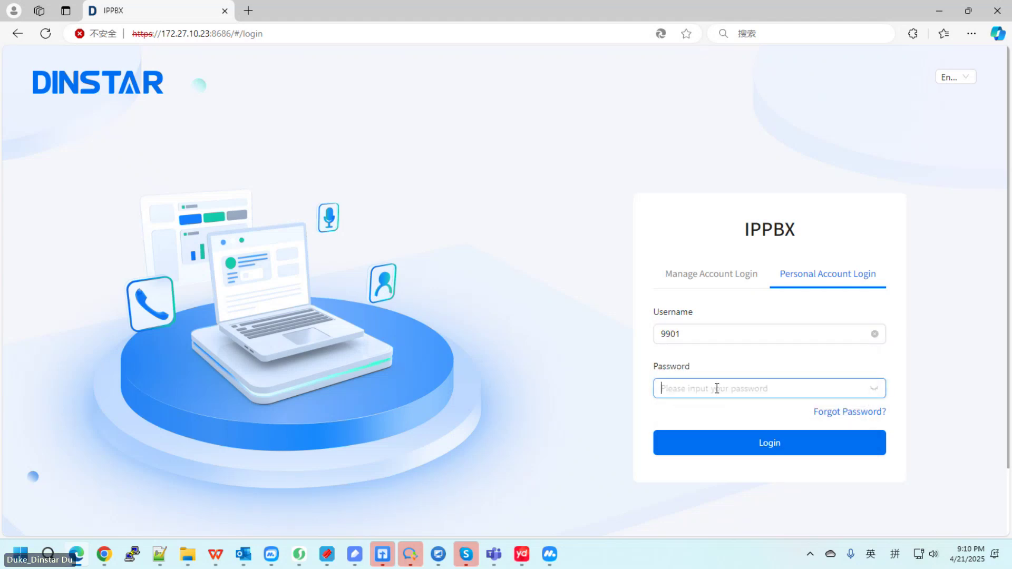
{"action": "type", "text": "********"}
{"action": "left_click", "coordinate": [730, 444]}
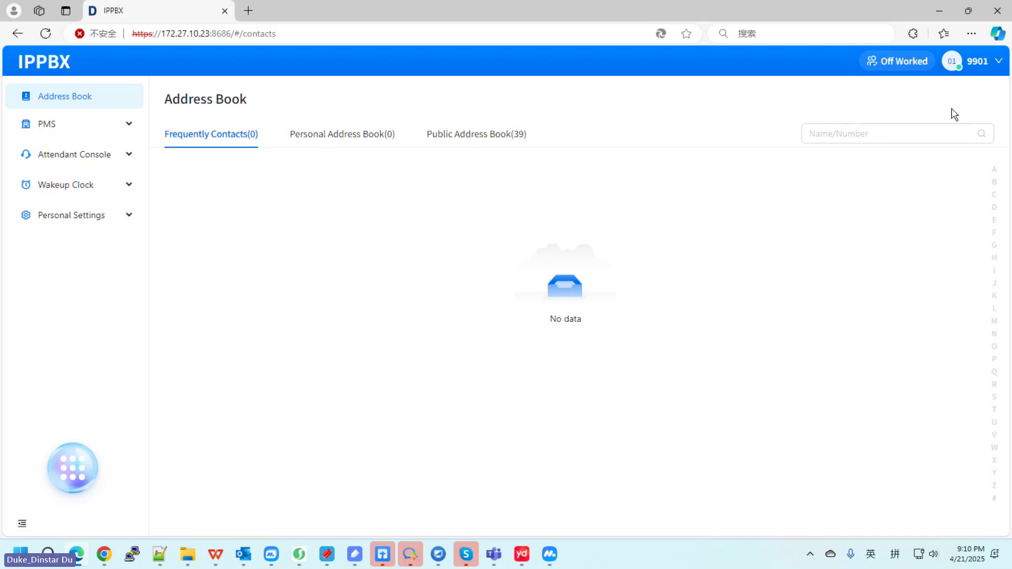
Step: Check in to the 100console queue with Ready status, then launch the Attendant Console
{"action": "left_click", "coordinate": [986, 62]}
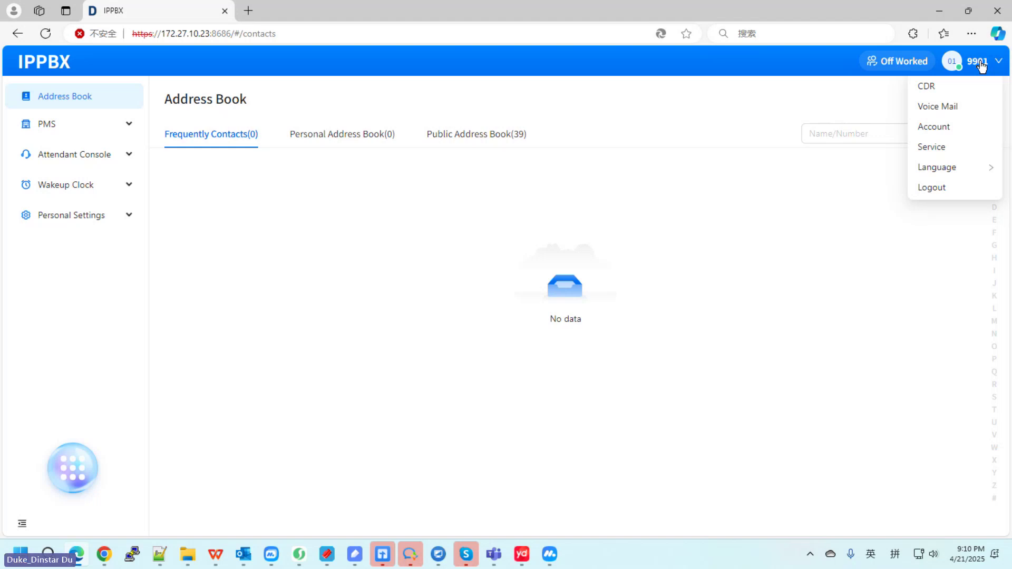
{"action": "left_click", "coordinate": [897, 61]}
{"action": "left_click", "coordinate": [510, 330]}
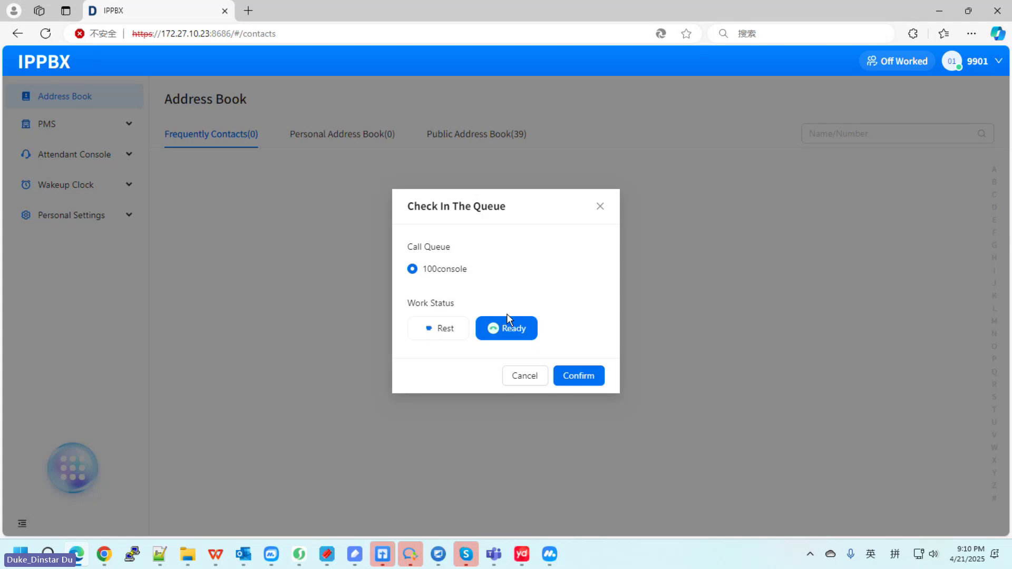
{"action": "left_click", "coordinate": [582, 377]}
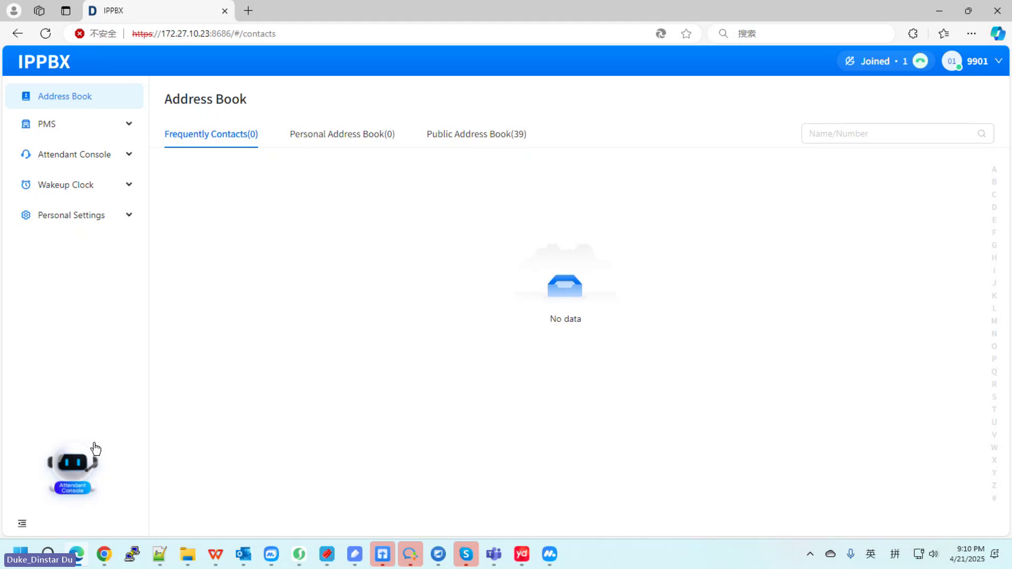
{"action": "left_click", "coordinate": [74, 464]}
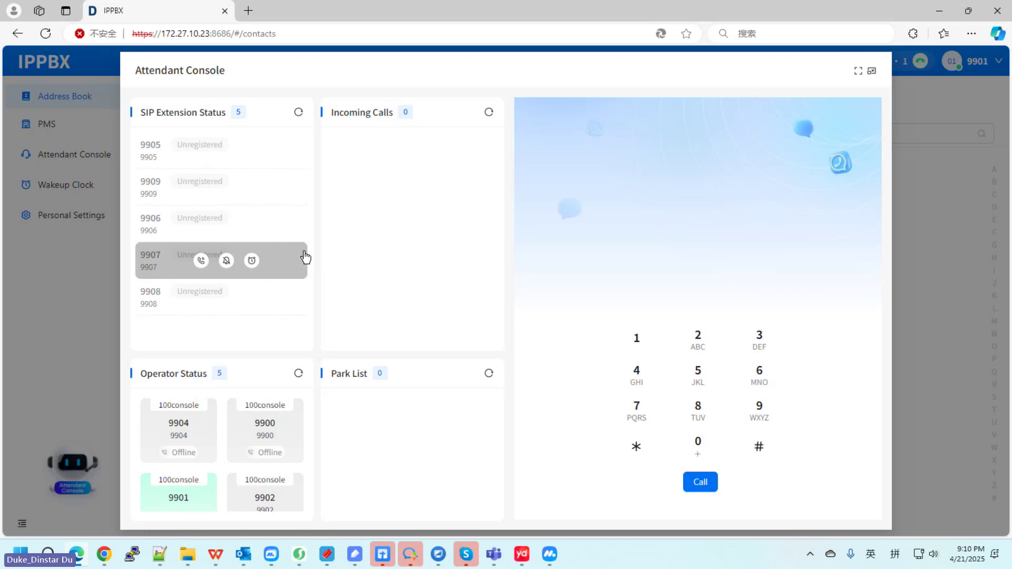
Step: Accept the incoming call from 1002 Support, then bring the admin's Chrome window forward
{"action": "mouse_move", "coordinate": [300, 298]}
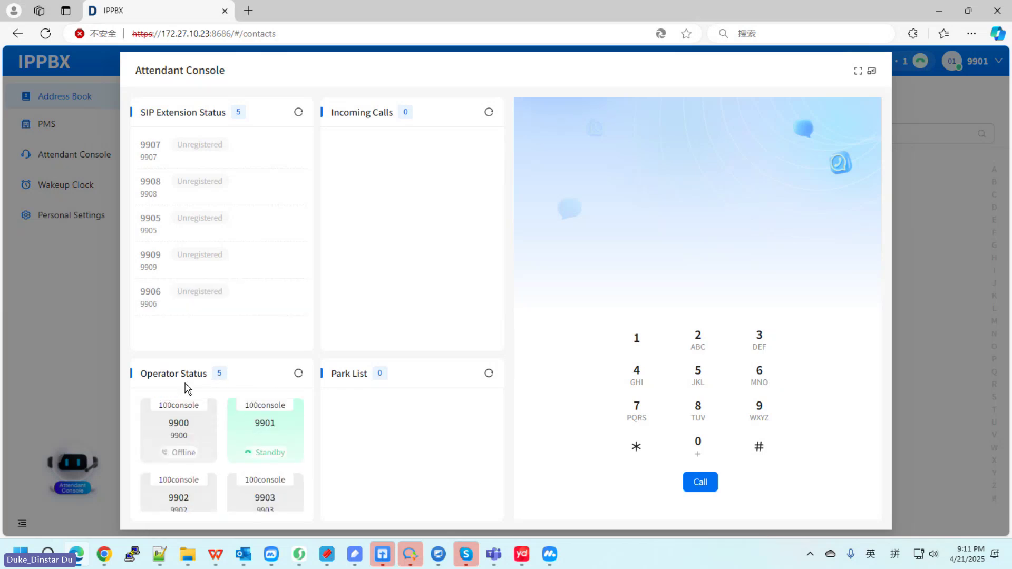
{"action": "mouse_move", "coordinate": [281, 421]}
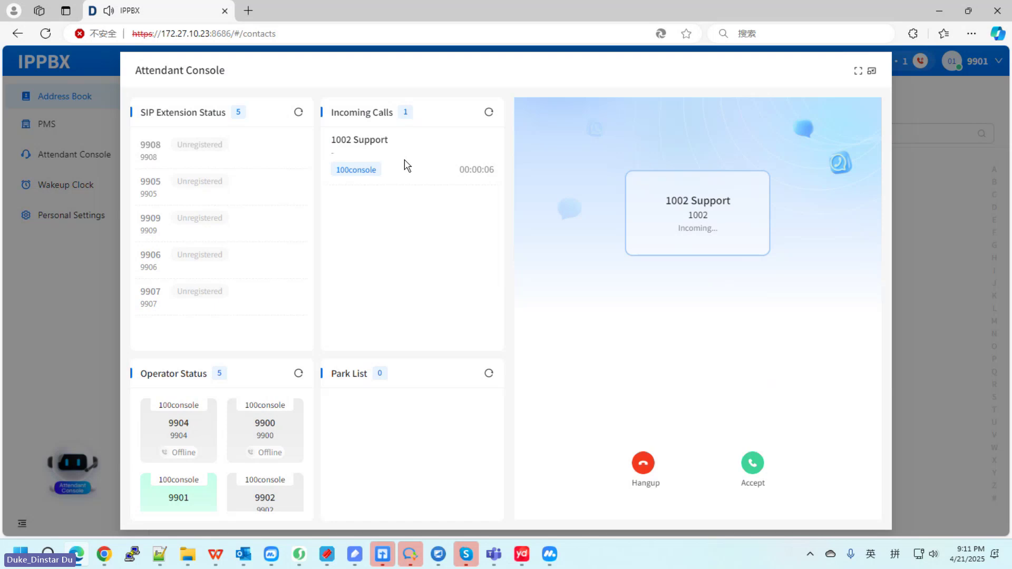
{"action": "left_click", "coordinate": [752, 463]}
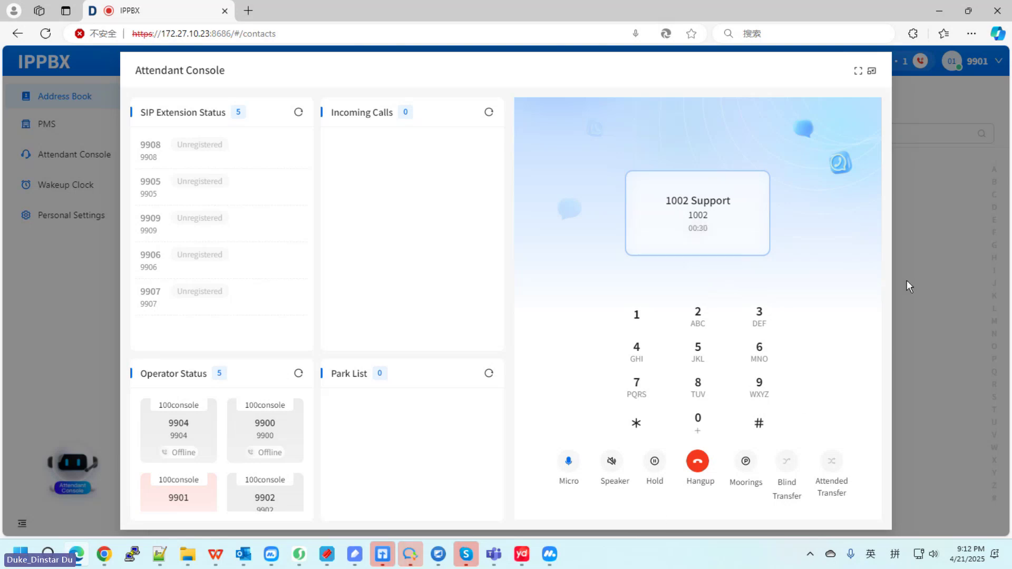
{"action": "left_click", "coordinate": [103, 555]}
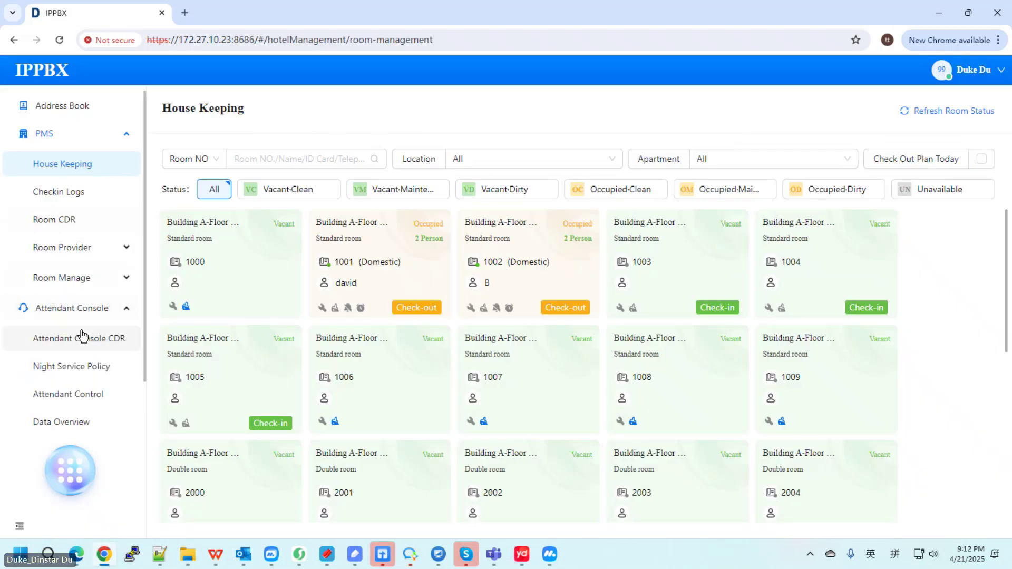
Step: In the admin's Chrome, view Attendant Console CDR and Attendant Control's monitor options for 1002
{"action": "left_click", "coordinate": [83, 335]}
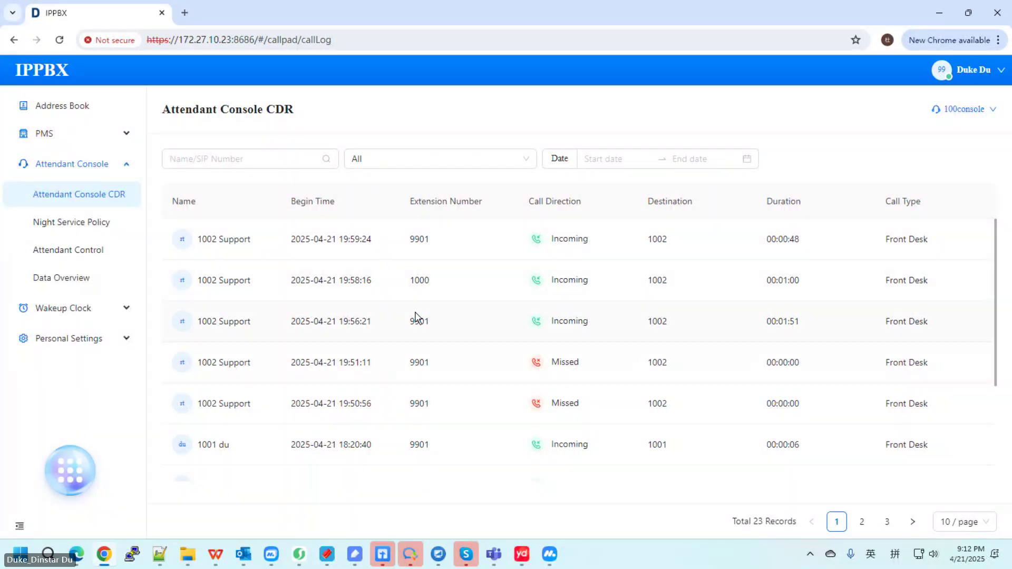
{"action": "left_click", "coordinate": [93, 250]}
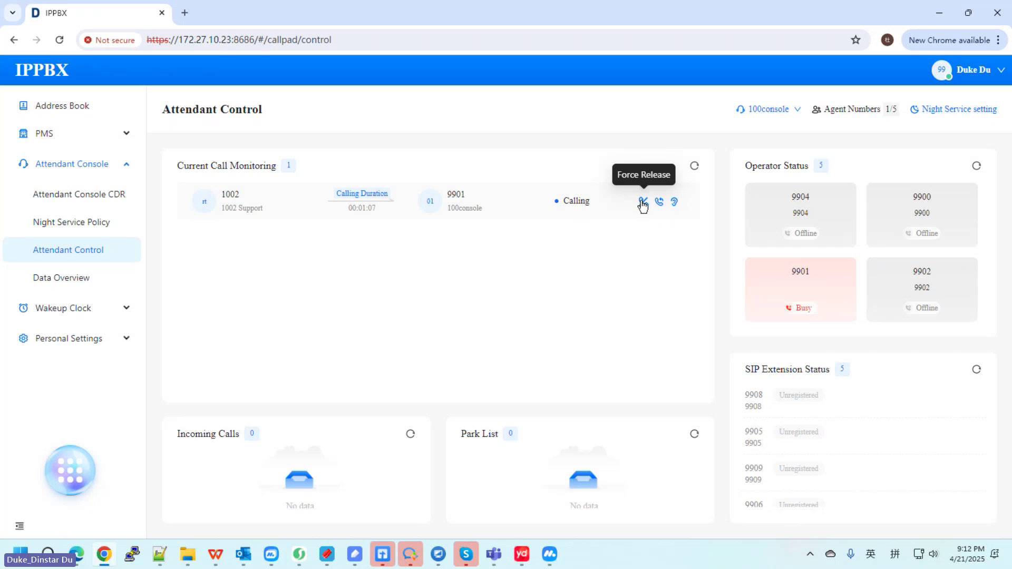
{"action": "left_click", "coordinate": [675, 203]}
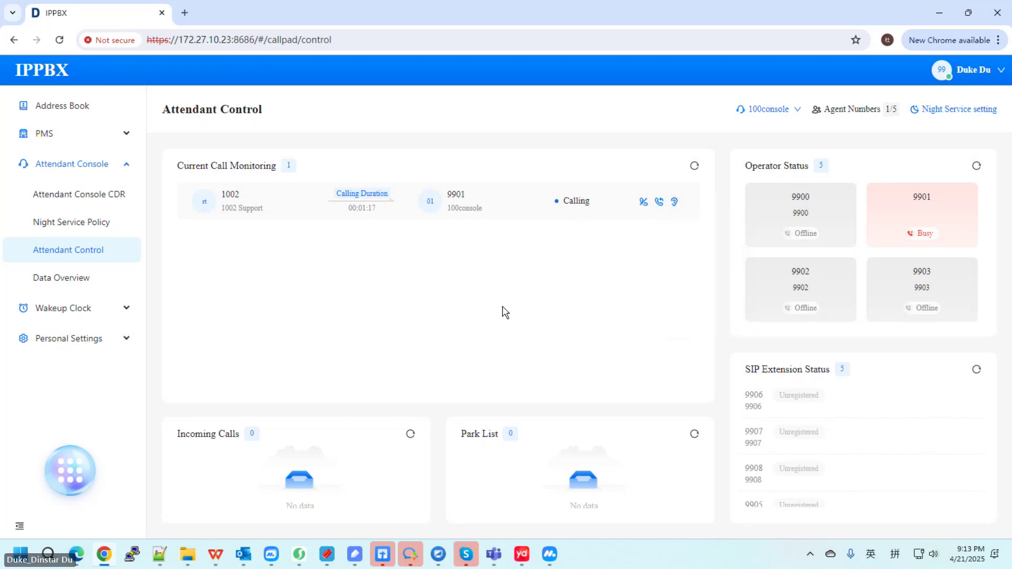
Step: Hang up the 1002 Support call from the operator's Edge console
{"action": "left_click", "coordinate": [78, 554]}
{"action": "left_click", "coordinate": [697, 462]}
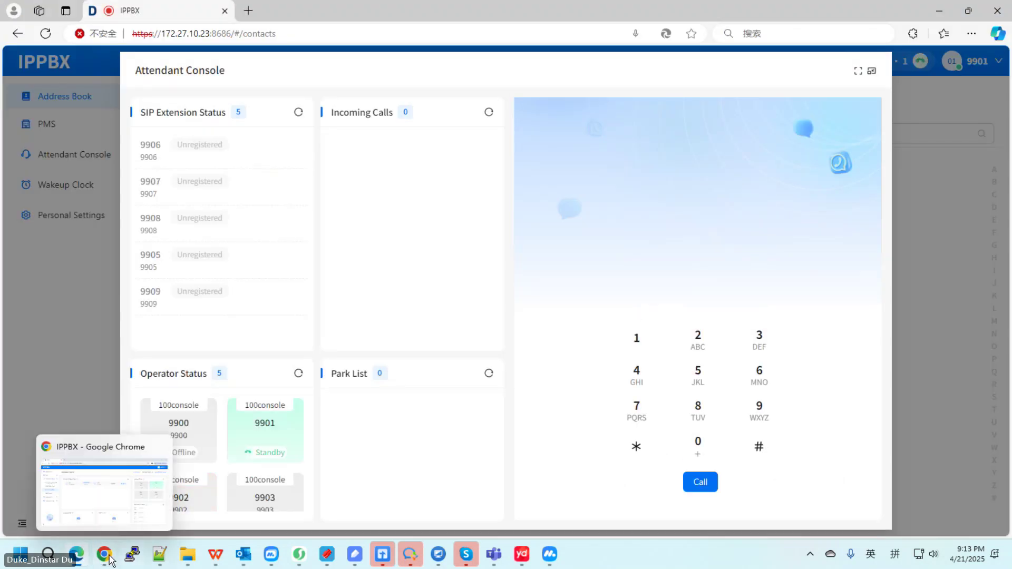
{"action": "left_click", "coordinate": [104, 554]}
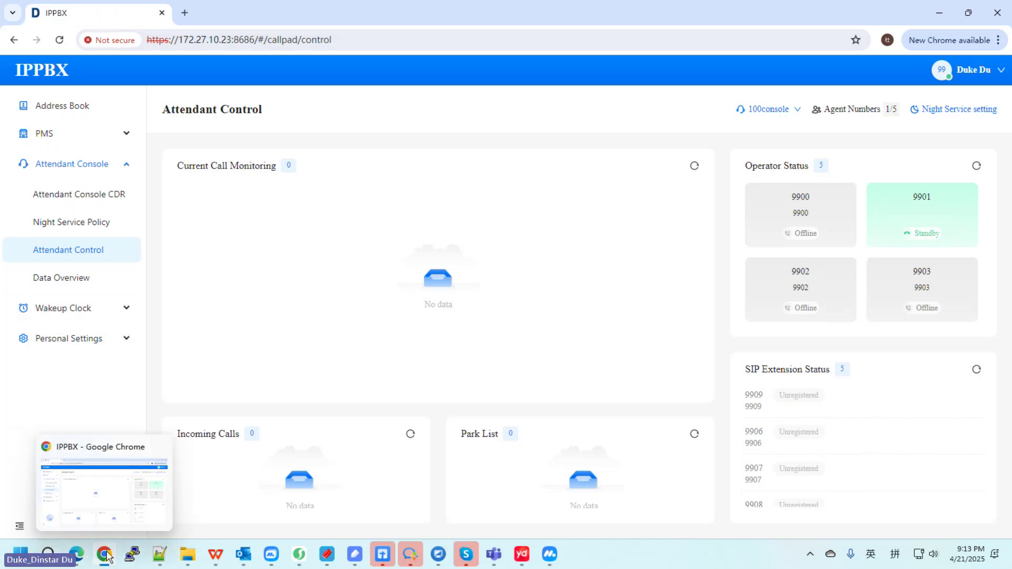
{"action": "left_click", "coordinate": [82, 555]}
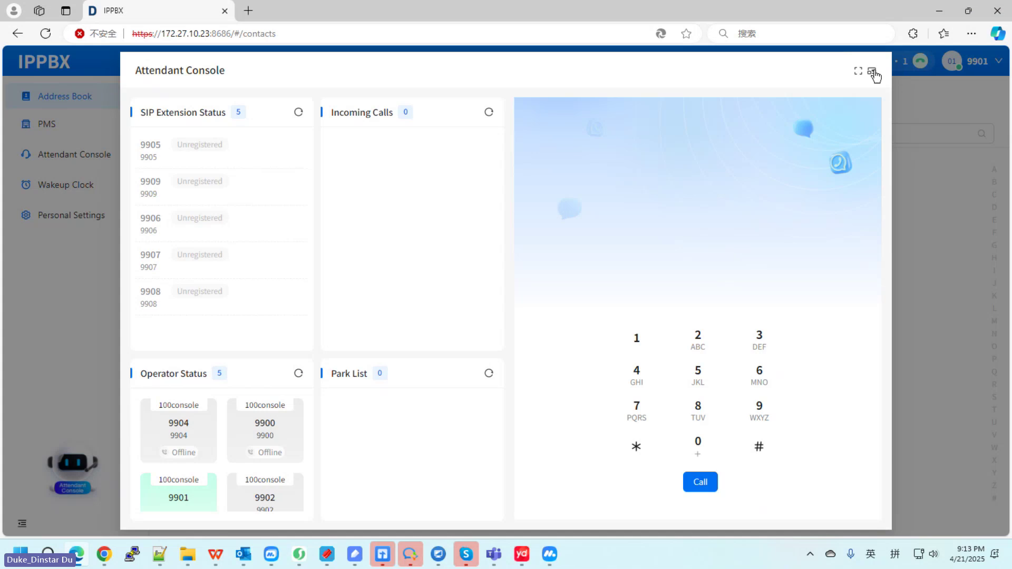
Step: Close the console, open the operator's Attendant Console CDR, then return to Chrome's Attendant Control
{"action": "left_click", "coordinate": [871, 70]}
{"action": "left_click", "coordinate": [114, 154]}
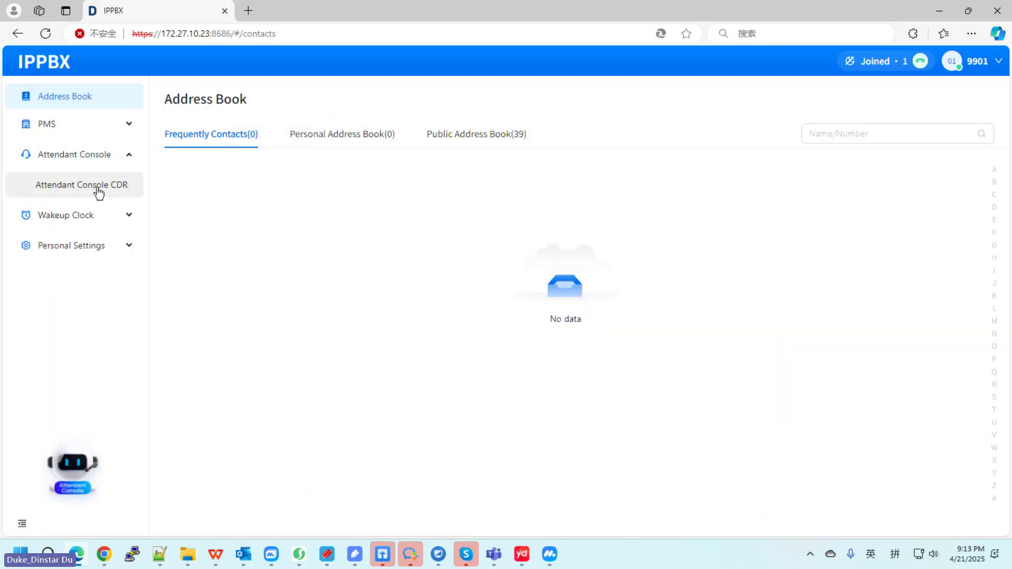
{"action": "left_click", "coordinate": [97, 188]}
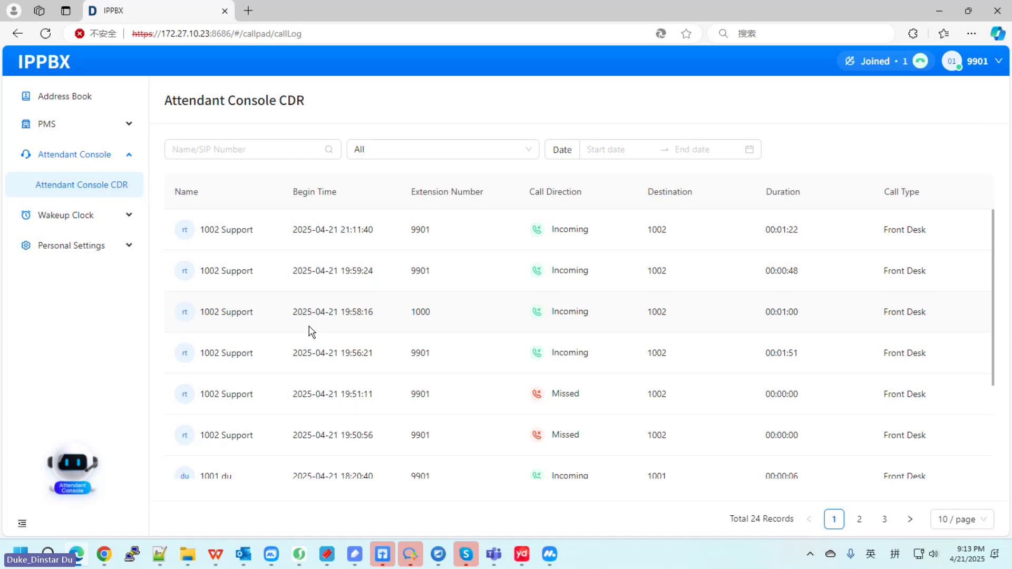
{"action": "mouse_move", "coordinate": [103, 554]}
{"action": "left_click", "coordinate": [140, 488]}
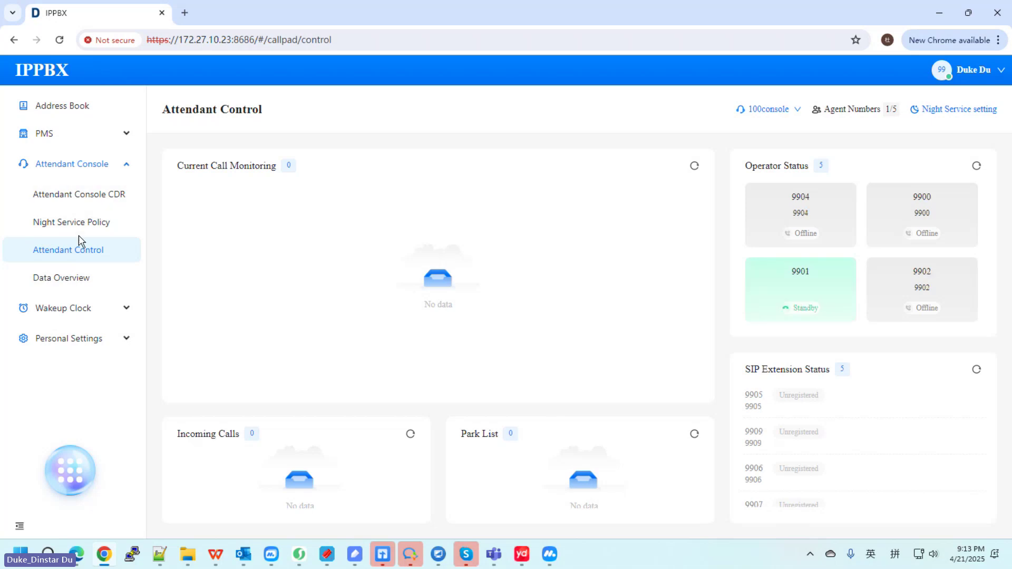
Step: View Night Service Policy and Data Overview, then scroll through the Attendant Console CDR table
{"action": "left_click", "coordinate": [98, 225]}
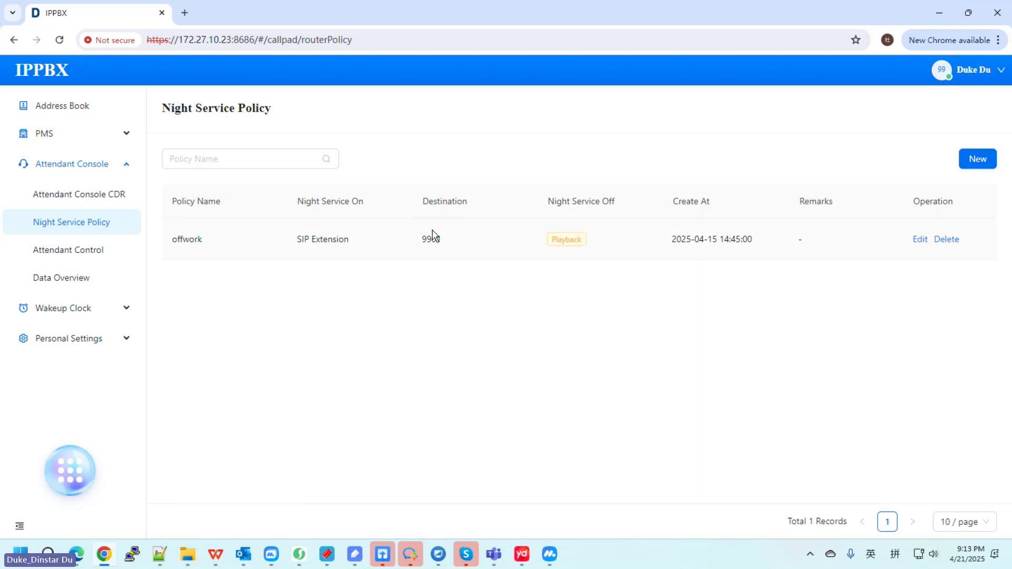
{"action": "left_click", "coordinate": [90, 285]}
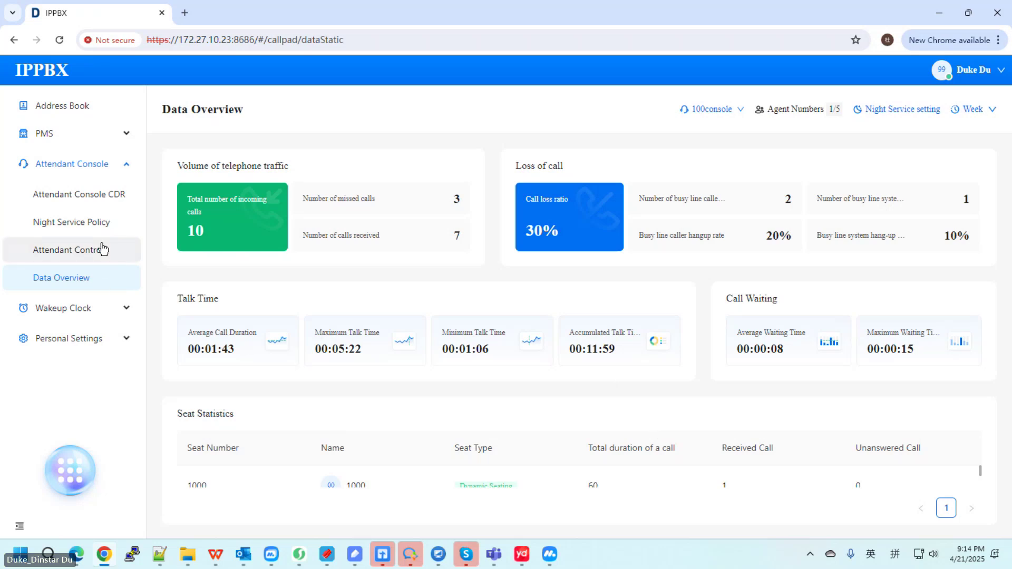
{"action": "left_click", "coordinate": [79, 193]}
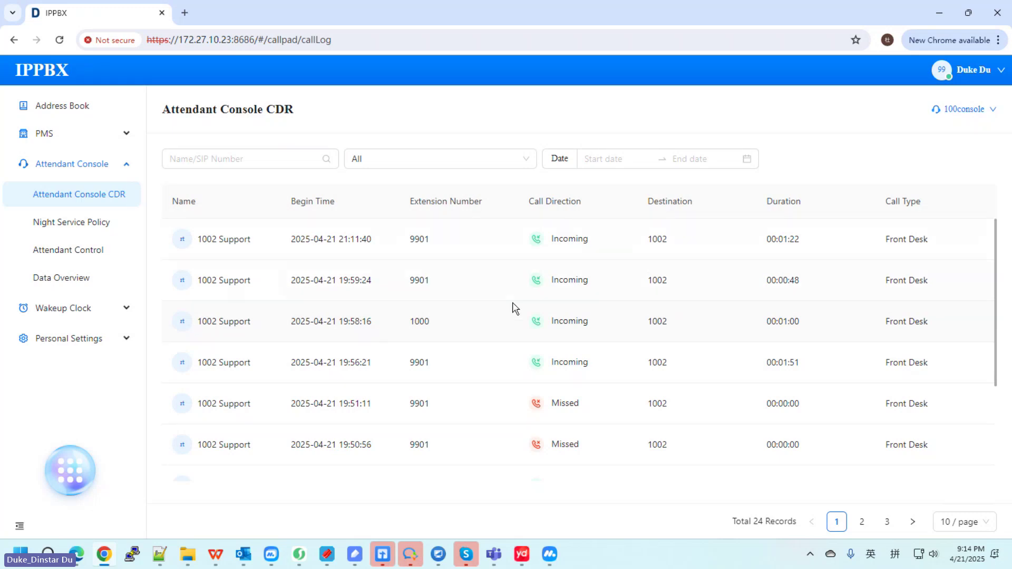
{"action": "scroll", "coordinate": [434, 330], "scroll_direction": "down", "scroll_amount": 3}
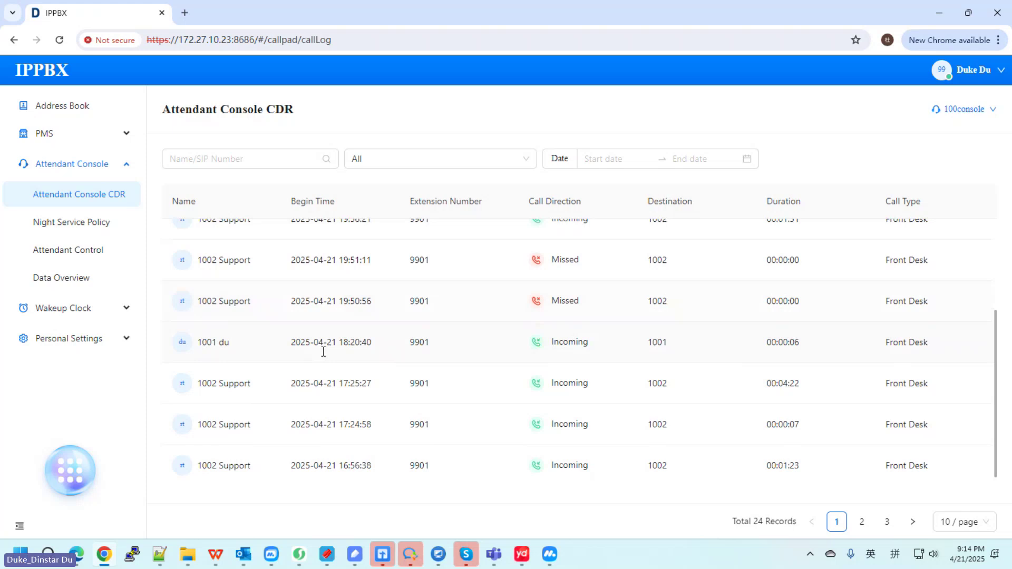
{"action": "scroll", "coordinate": [324, 354], "scroll_direction": "down", "scroll_amount": 1}
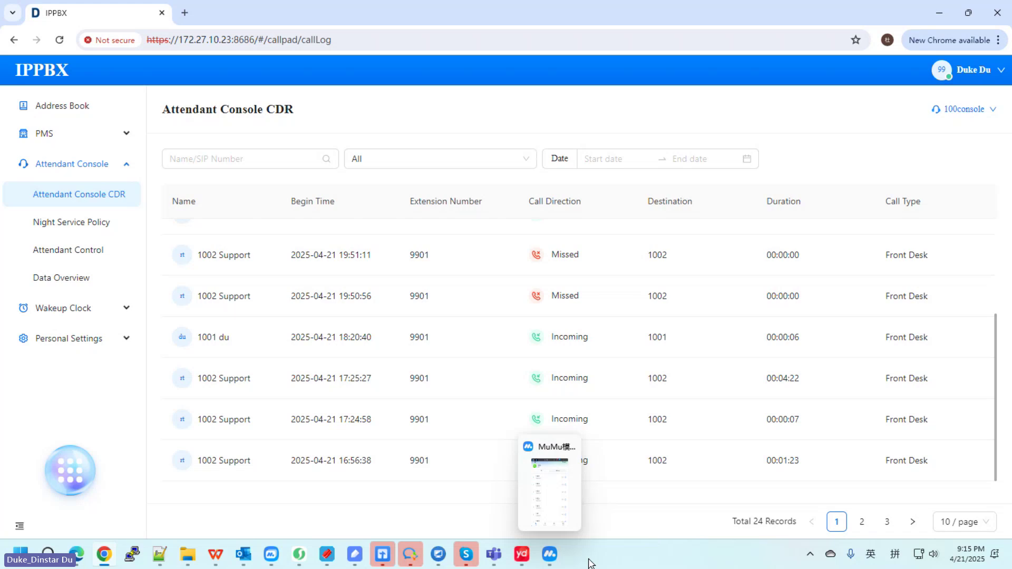
Step: Log the DinLink softphone out of extension 1001 via Mine > Settings > Log Out
{"action": "left_click", "coordinate": [550, 553]}
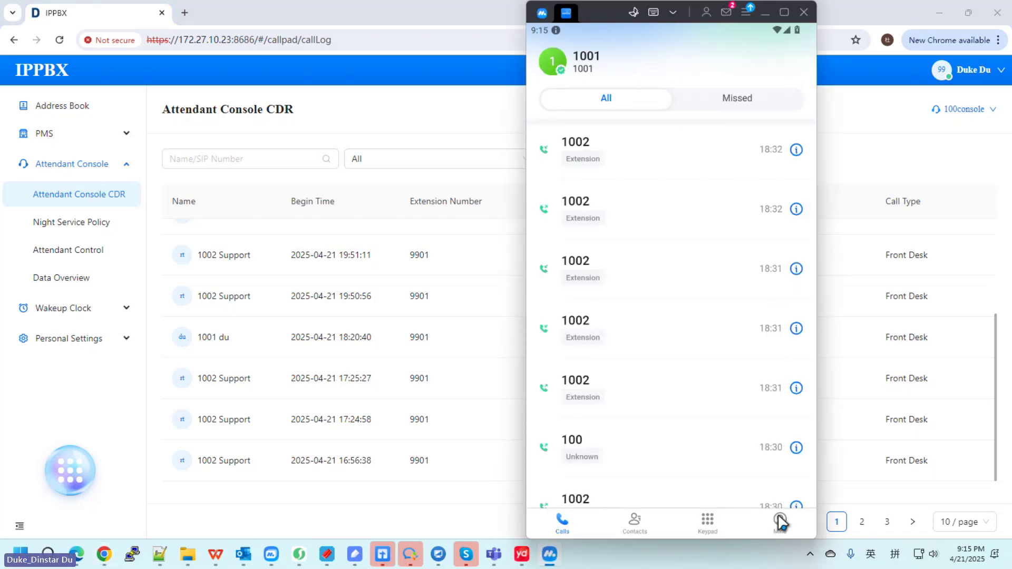
{"action": "left_click", "coordinate": [780, 522]}
{"action": "left_click", "coordinate": [795, 59]}
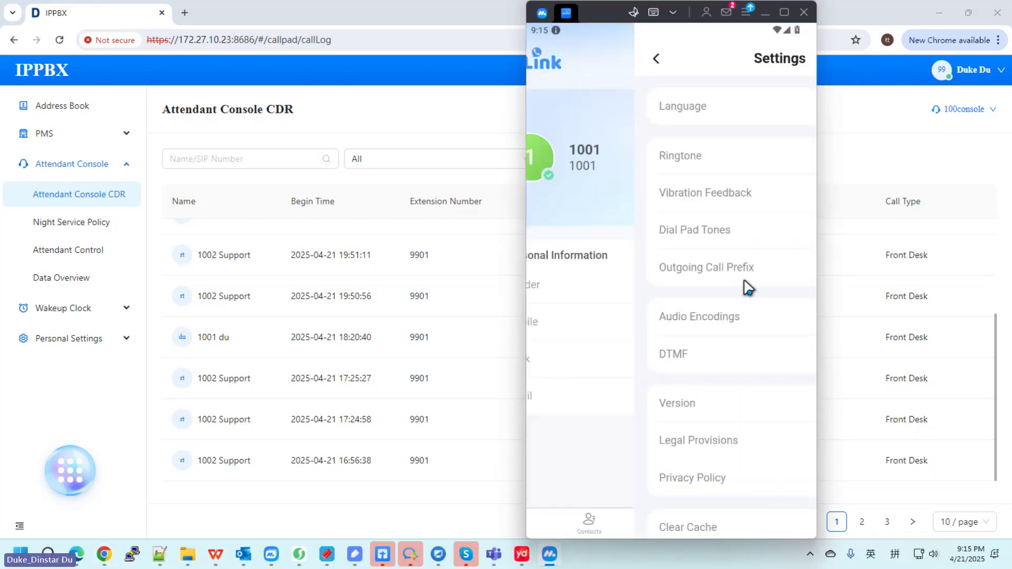
{"action": "scroll", "coordinate": [688, 425], "scroll_direction": "down", "scroll_amount": 3}
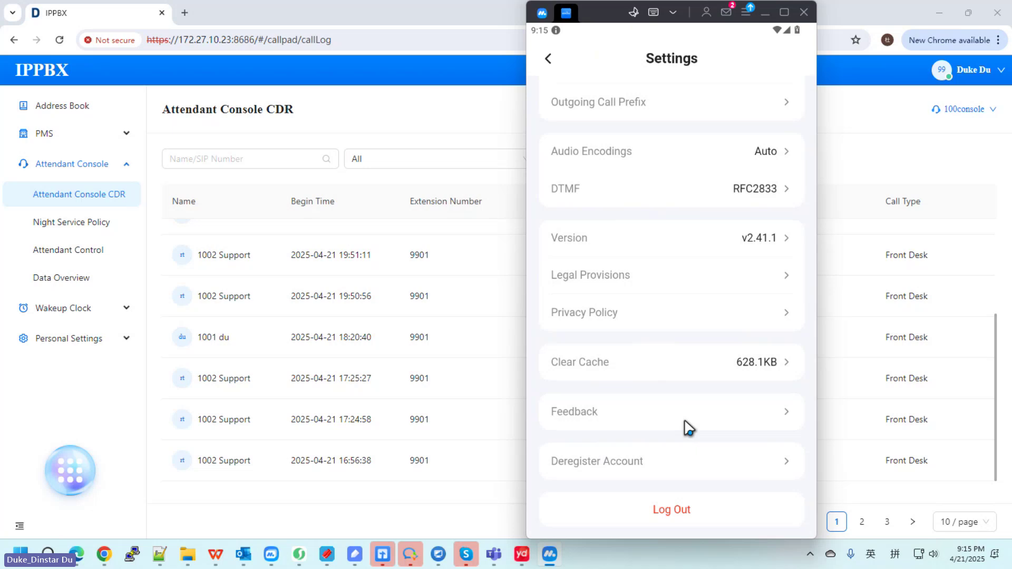
{"action": "left_click", "coordinate": [679, 512]}
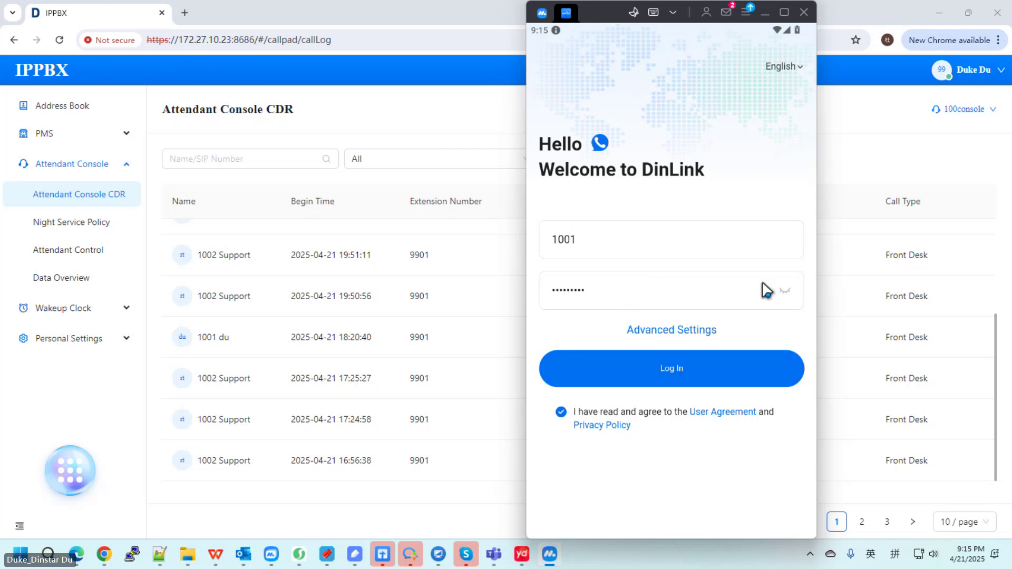
Step: Confirm server 172.27.10.23 port 8686 in Advanced Settings, save, and log in as 1001
{"action": "left_click", "coordinate": [784, 291]}
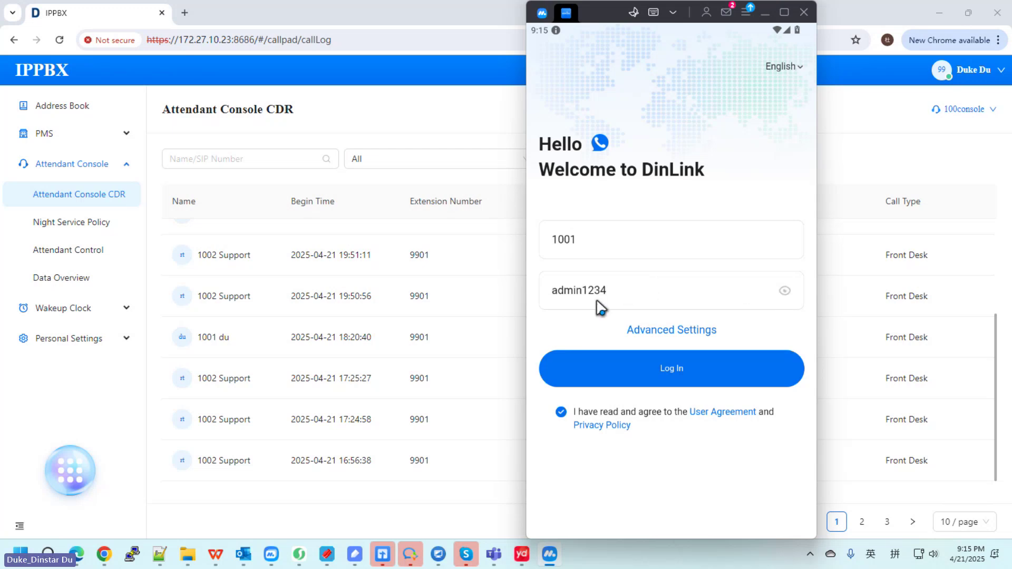
{"action": "left_click", "coordinate": [784, 291]}
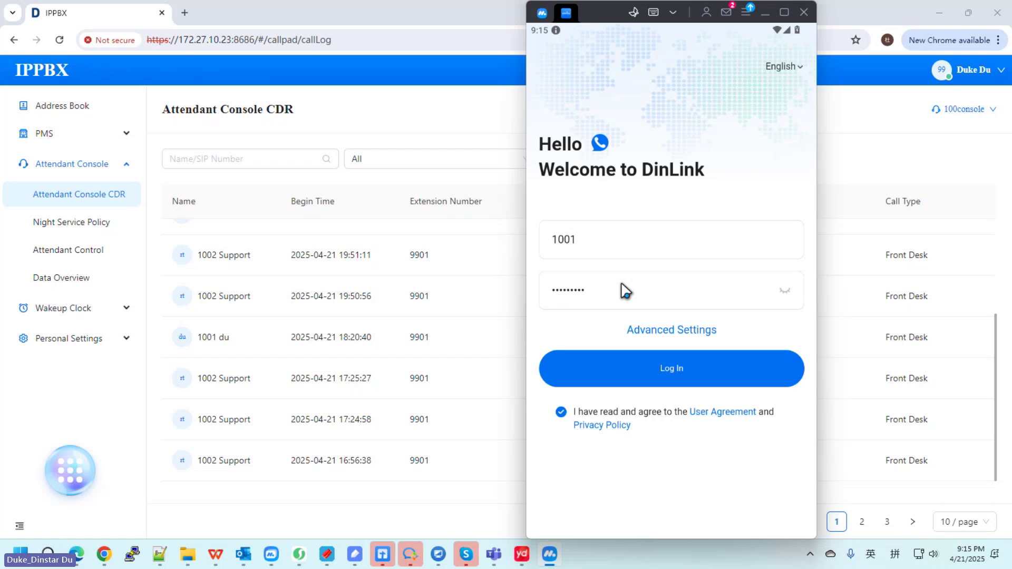
{"action": "left_click", "coordinate": [673, 332]}
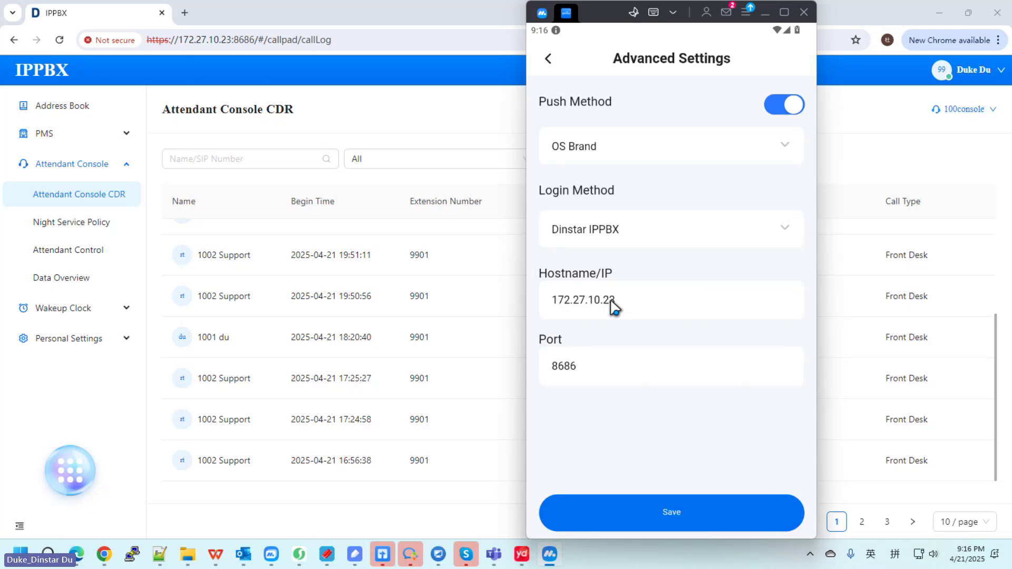
{"action": "left_click", "coordinate": [692, 500]}
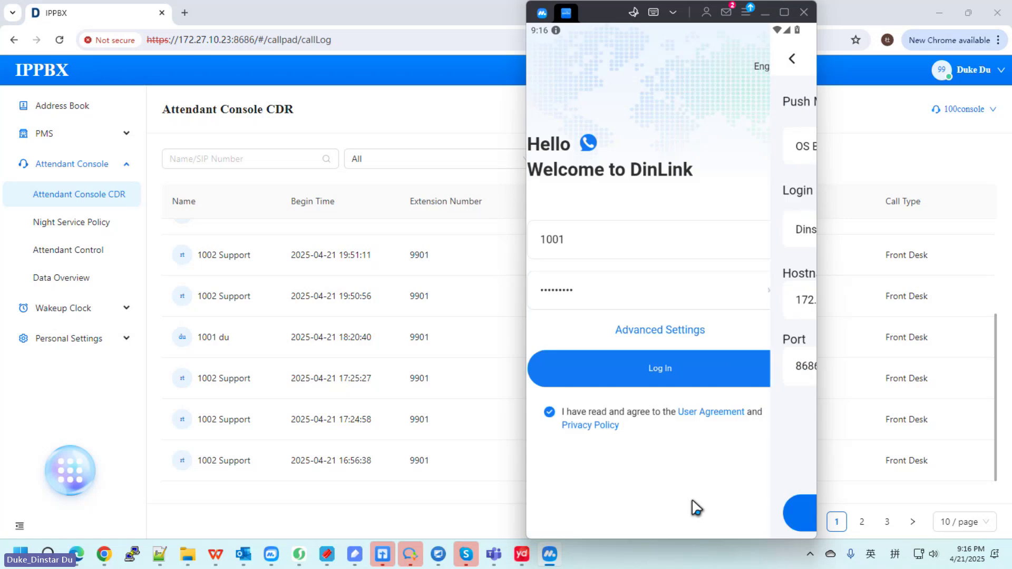
{"action": "left_click", "coordinate": [696, 369]}
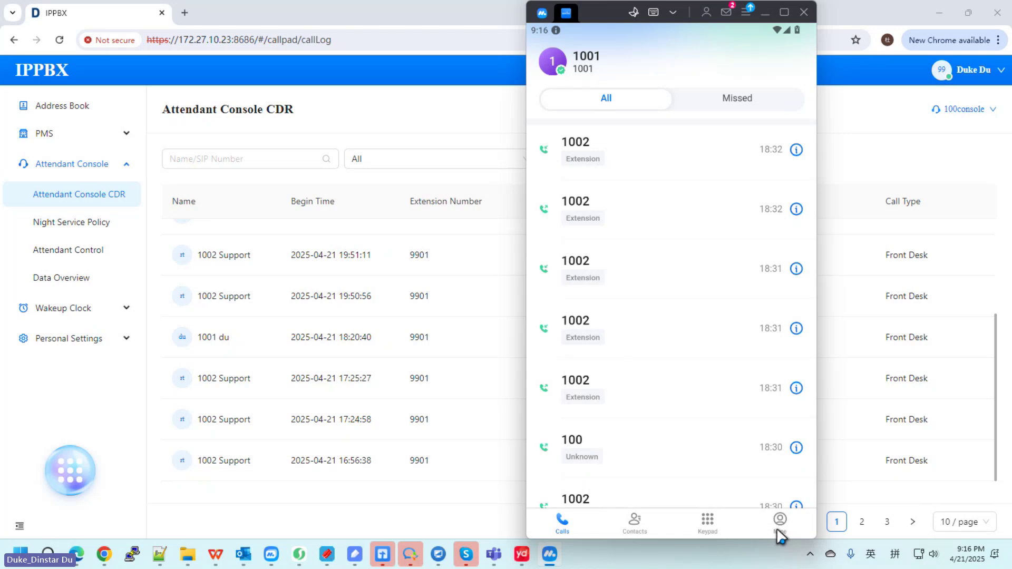
Step: Open Contacts and filter the cloud address book to the Dinstar group
{"action": "left_click", "coordinate": [637, 522]}
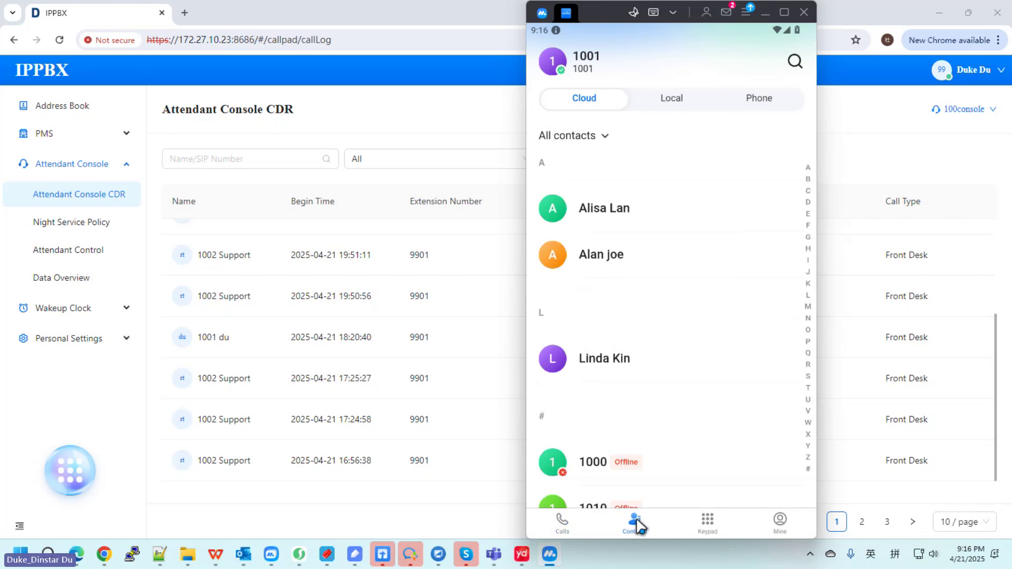
{"action": "left_click", "coordinate": [603, 137]}
{"action": "left_click", "coordinate": [594, 206]}
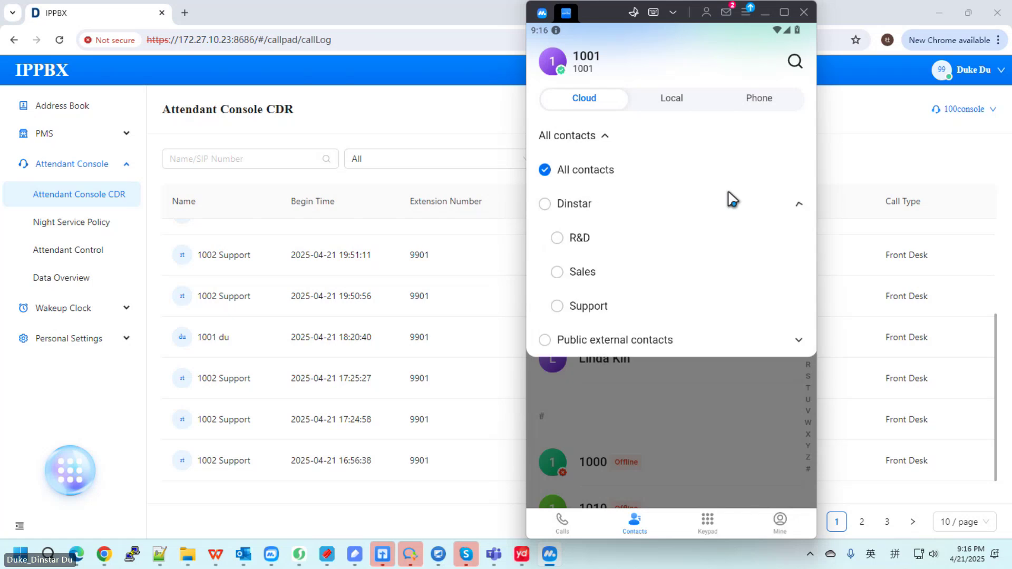
{"action": "left_click", "coordinate": [544, 204]}
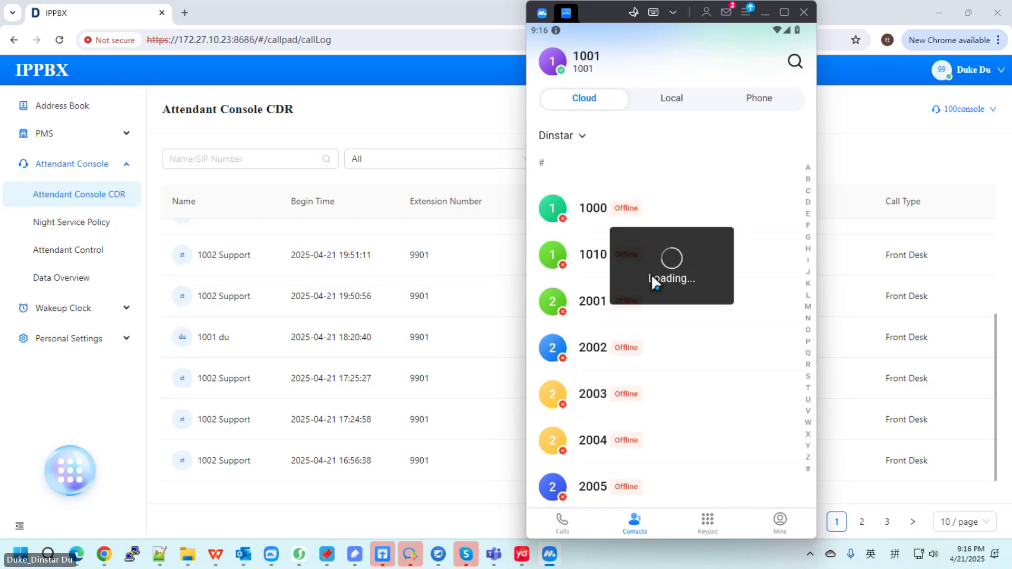
Step: Log extension 9901 out of the attendant console
{"action": "left_click", "coordinate": [77, 554]}
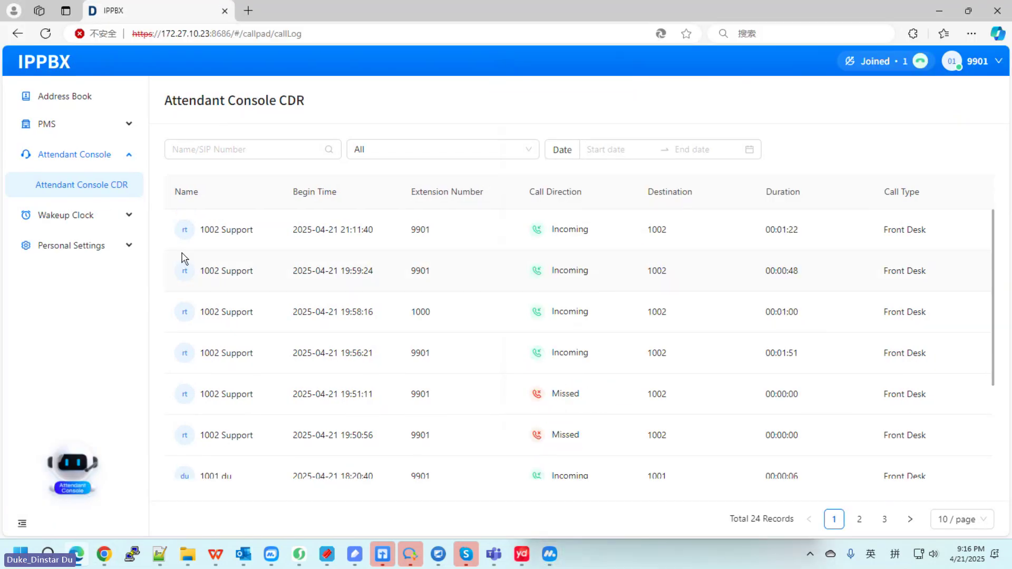
{"action": "left_click", "coordinate": [978, 61]}
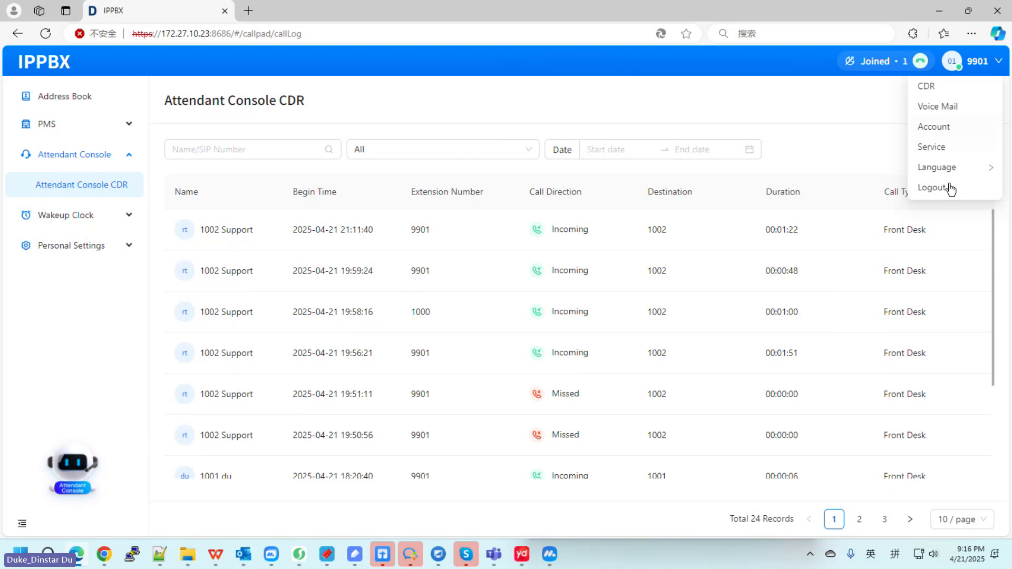
{"action": "left_click", "coordinate": [940, 188]}
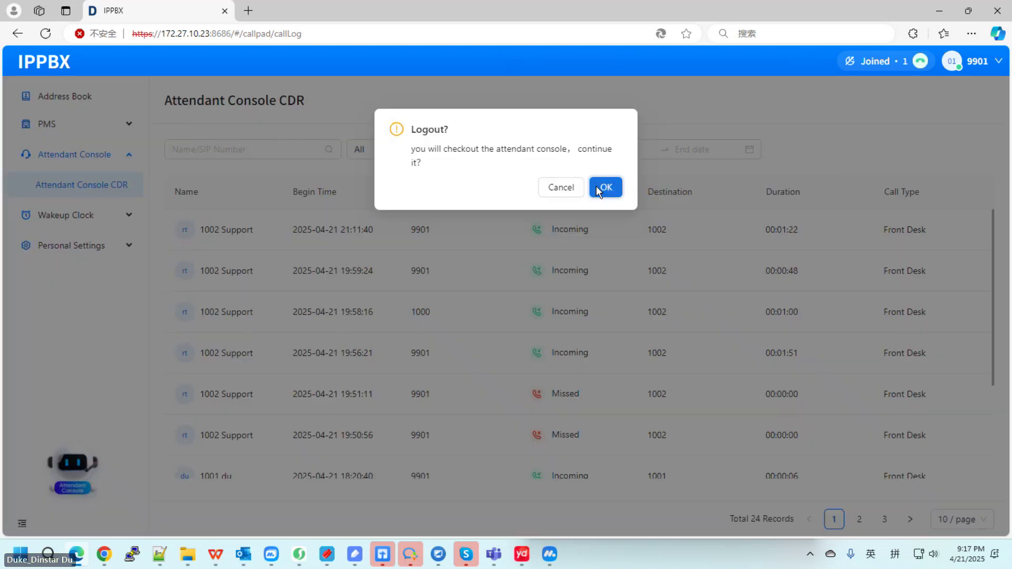
{"action": "left_click", "coordinate": [605, 188]}
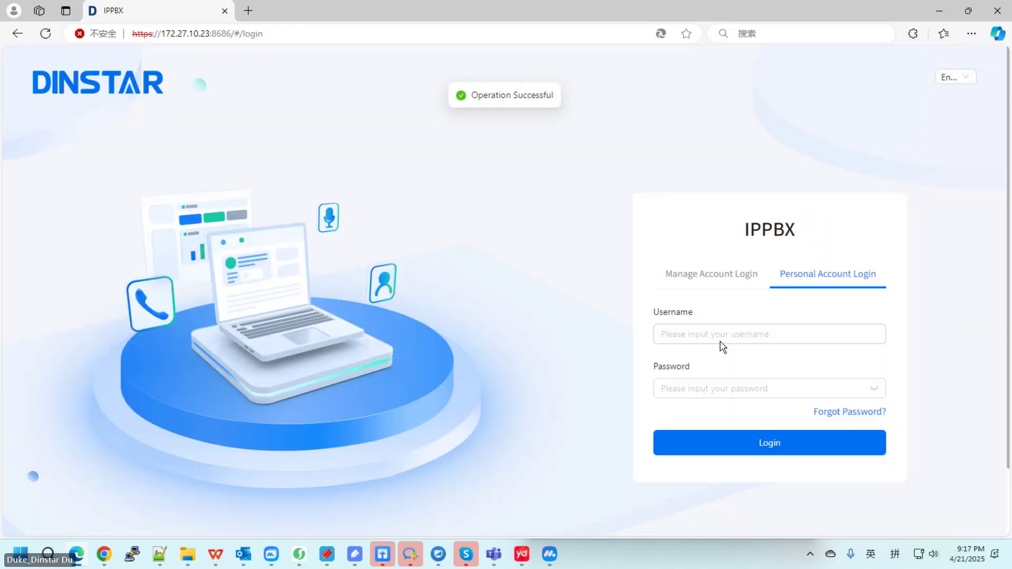
Step: Sign in on Manage Account Login as admin with the saved username and password
{"action": "left_click", "coordinate": [707, 328]}
{"action": "left_click", "coordinate": [736, 369]}
{"action": "left_click", "coordinate": [707, 373]}
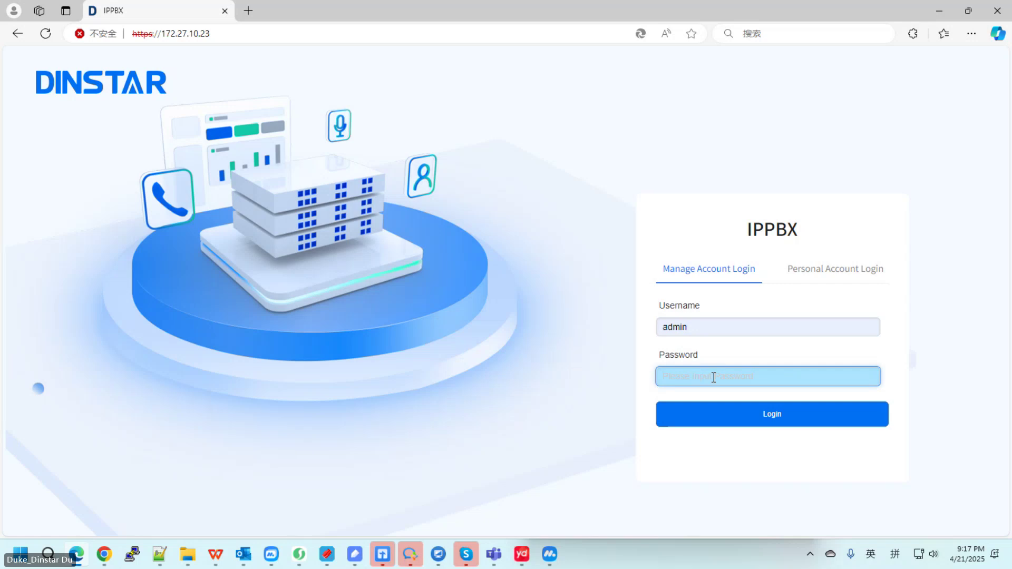
{"action": "type", "text": "•••••••••"}
{"action": "key", "text": "Return"}
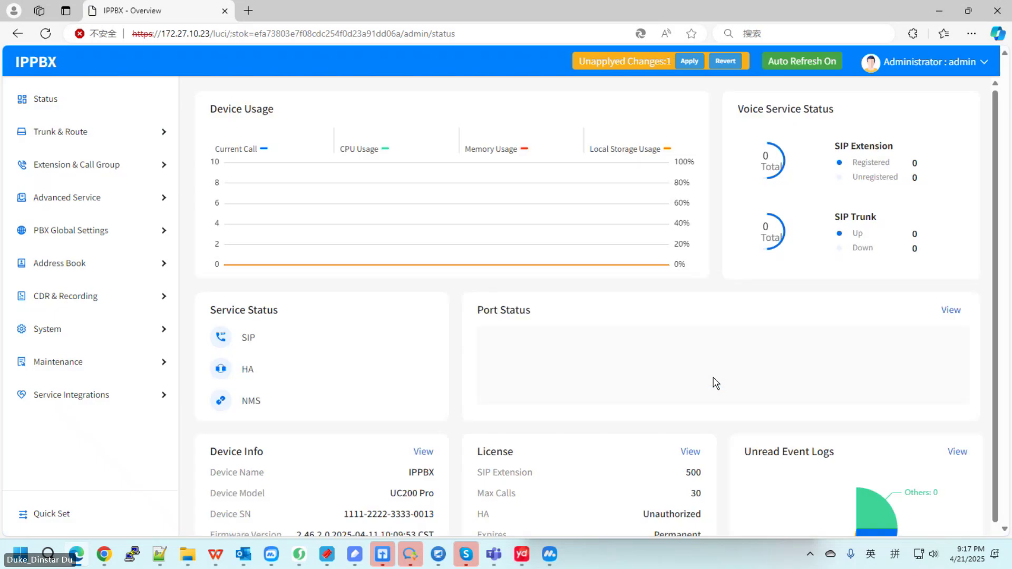
Step: Open Address Book > Contact, then bring up the DinLink softphone window
{"action": "left_click", "coordinate": [56, 263]}
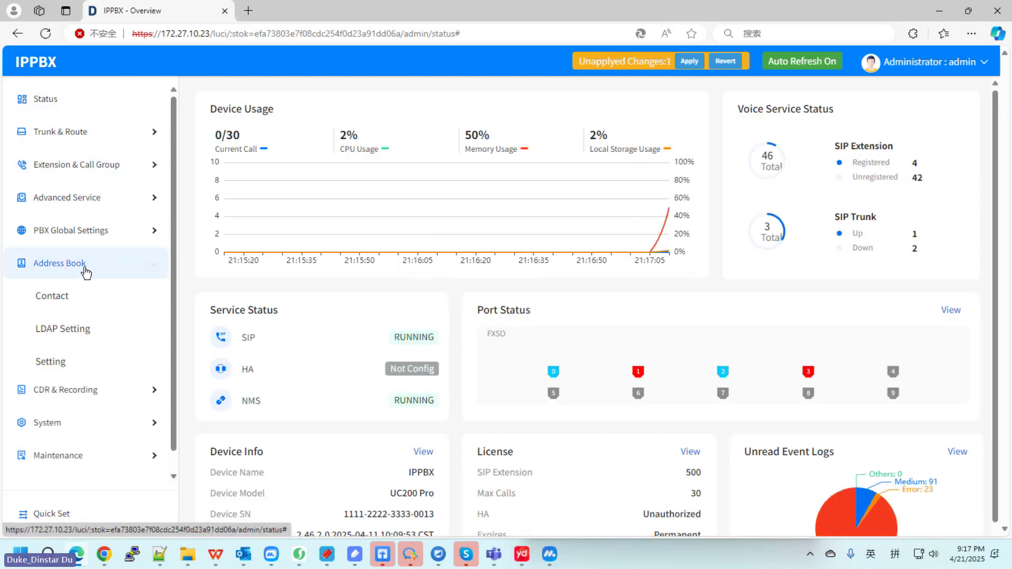
{"action": "left_click", "coordinate": [91, 296]}
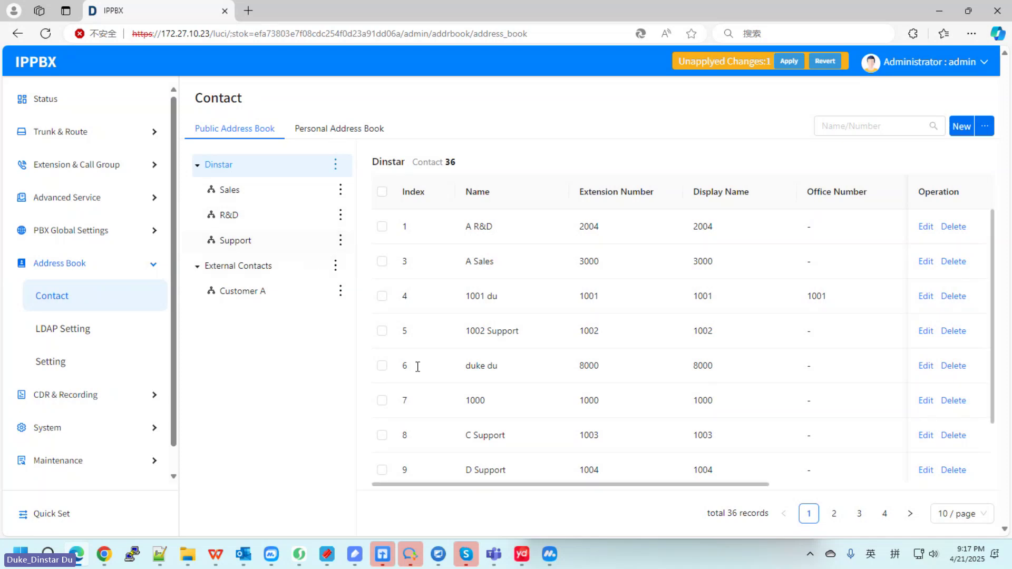
{"action": "left_click", "coordinate": [550, 553]}
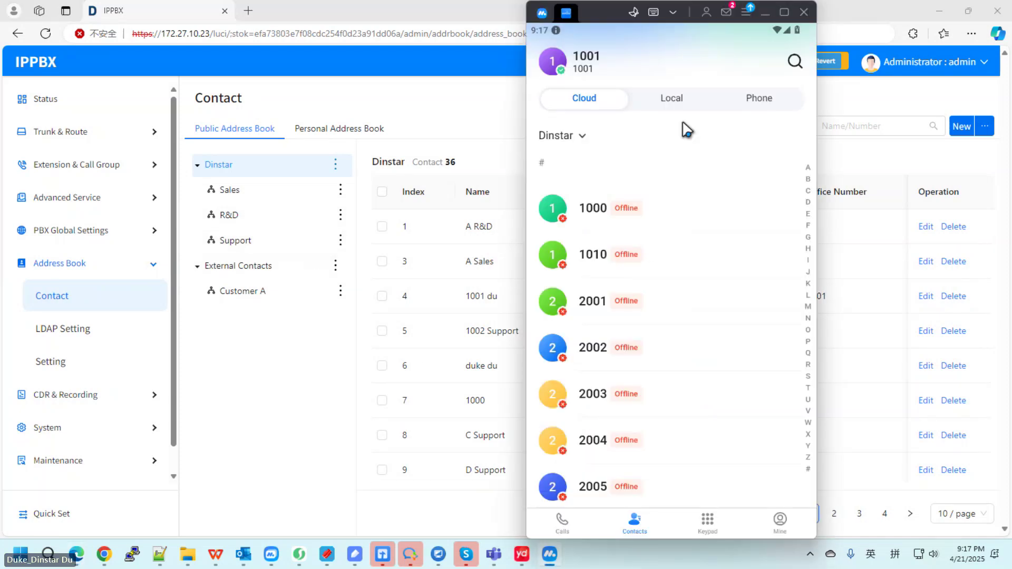
Step: Browse the cloud contact groups, expanding and collapsing the Dinstar group, then view the phone contacts
{"action": "left_click", "coordinate": [581, 136]}
{"action": "left_click", "coordinate": [787, 205]}
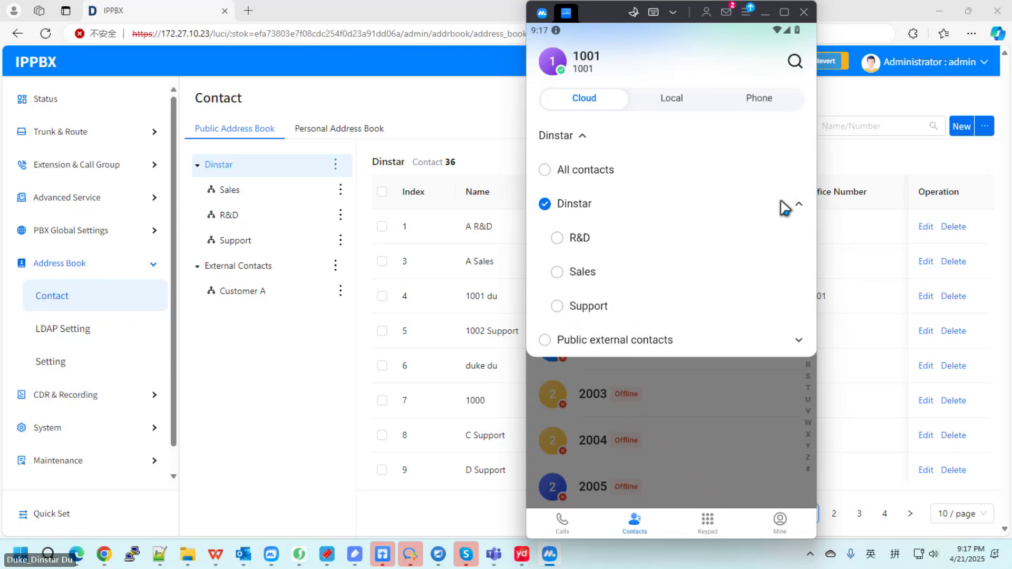
{"action": "left_click", "coordinate": [799, 204]}
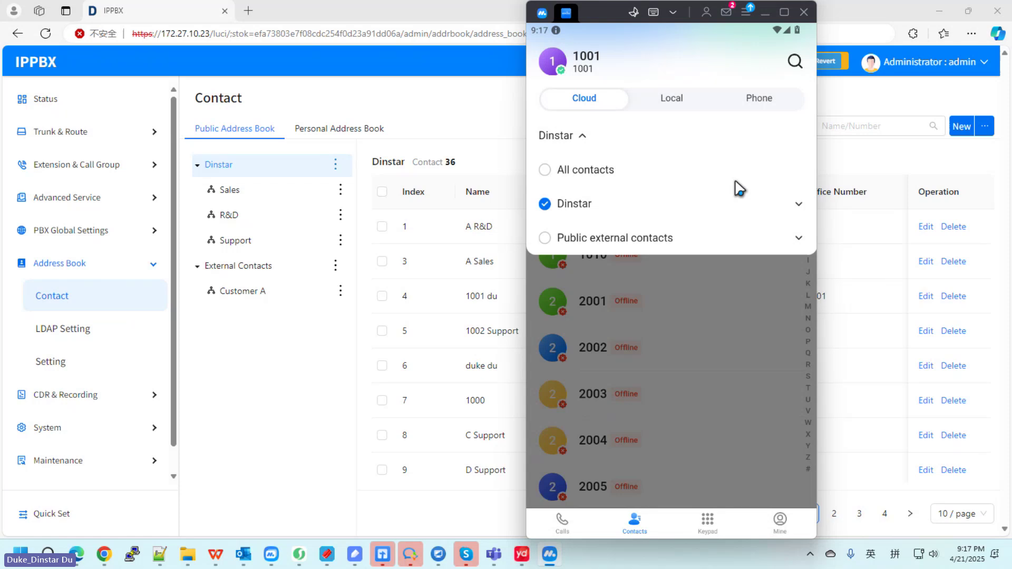
{"action": "left_click", "coordinate": [760, 101]}
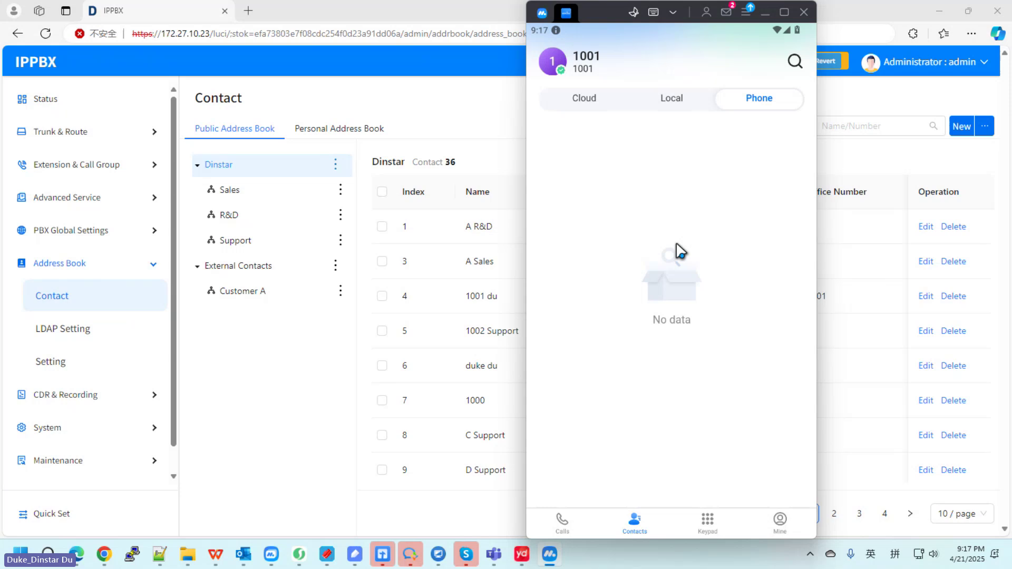
Step: Look over the dial pad, the Mine profile page and the softphone settings, then return to the keypad
{"action": "left_click", "coordinate": [707, 521]}
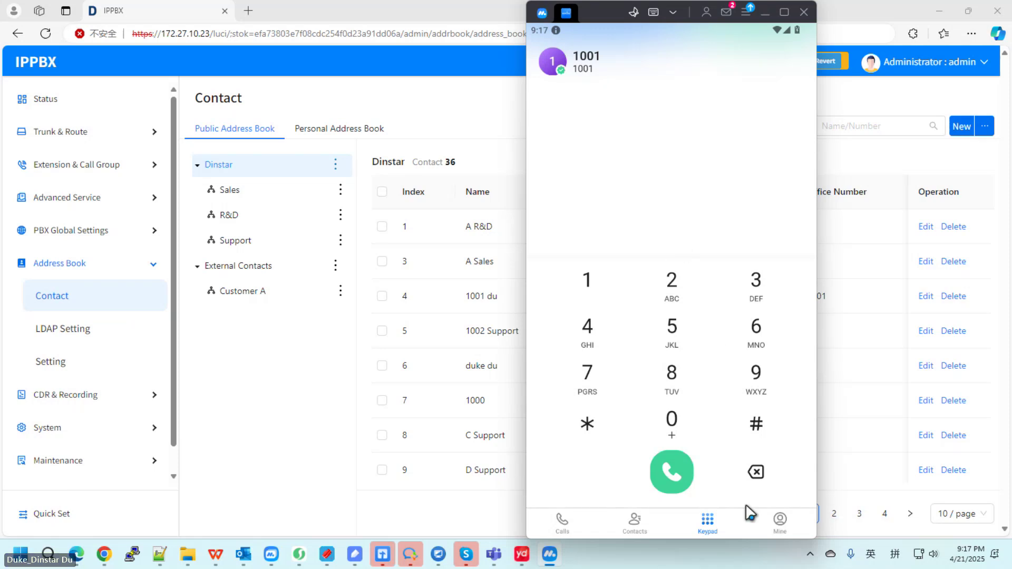
{"action": "left_click", "coordinate": [781, 525]}
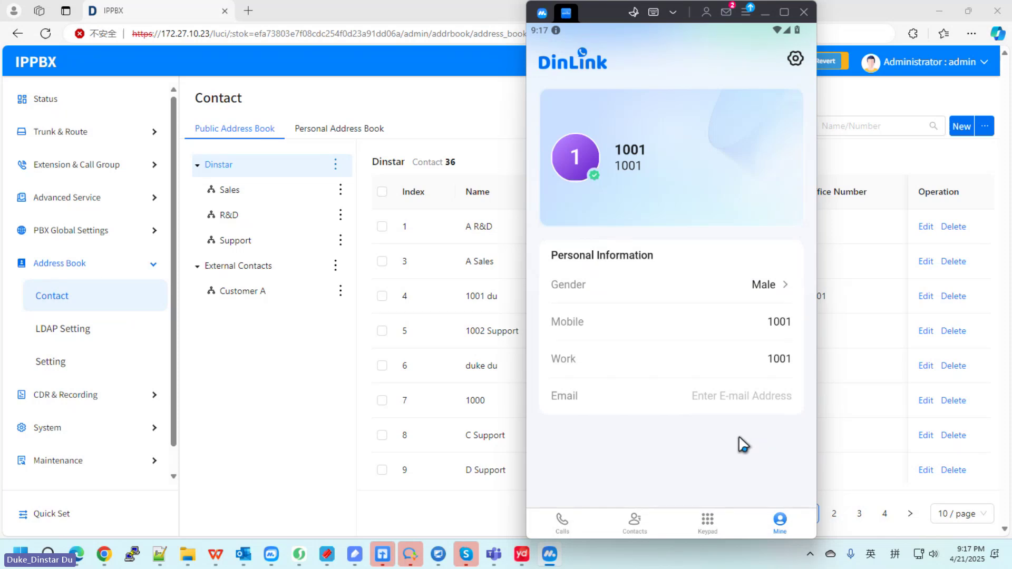
{"action": "left_click", "coordinate": [795, 62]}
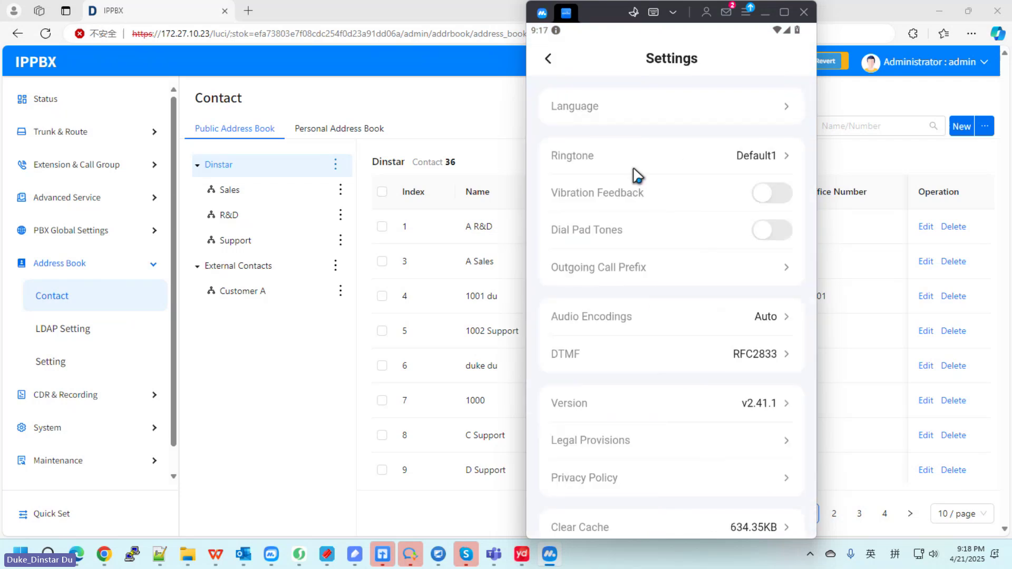
{"action": "left_click", "coordinate": [551, 68]}
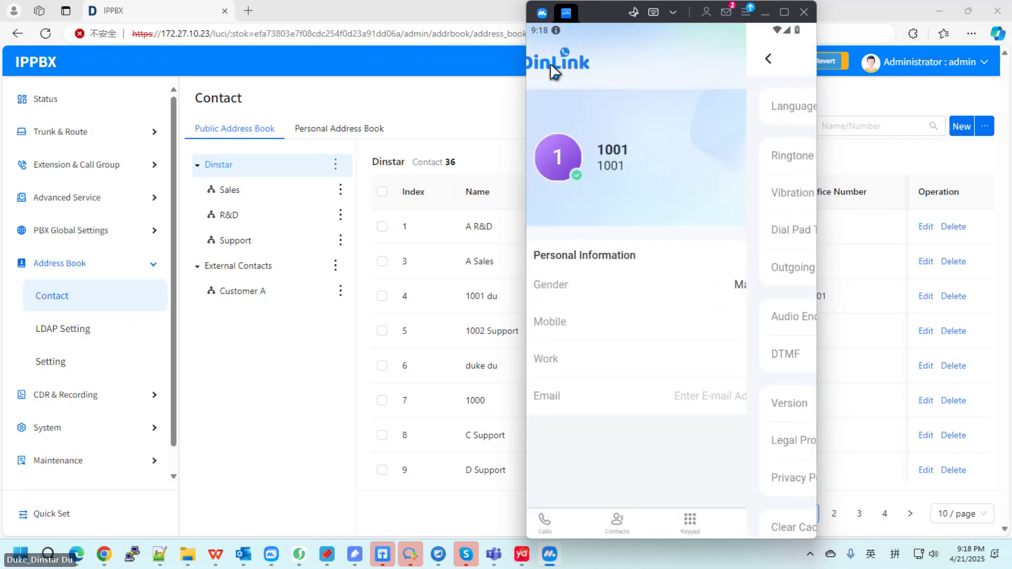
{"action": "left_click", "coordinate": [707, 521]}
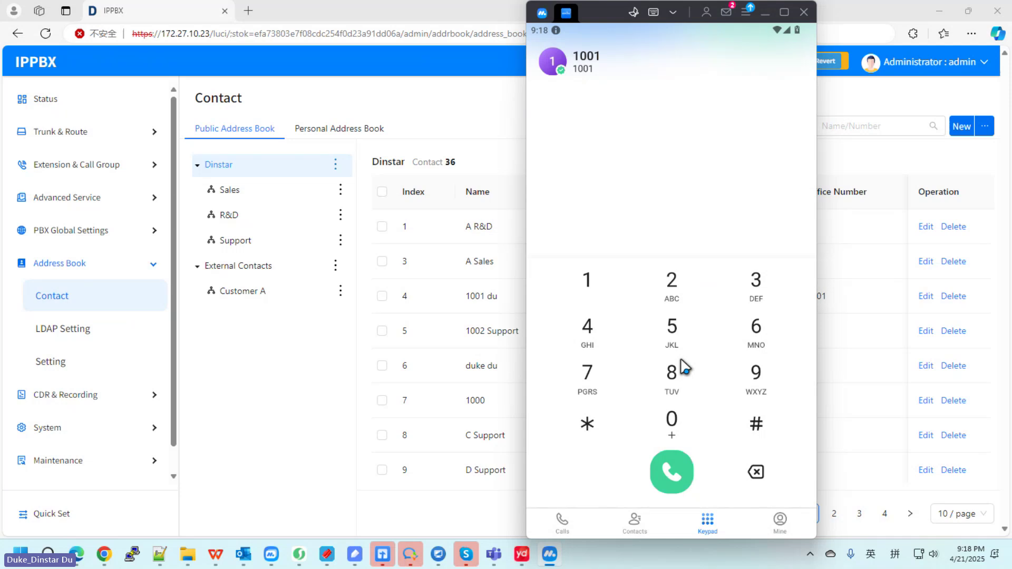
Step: Dial extension 1002 and place the call
{"action": "left_click", "coordinate": [589, 282]}
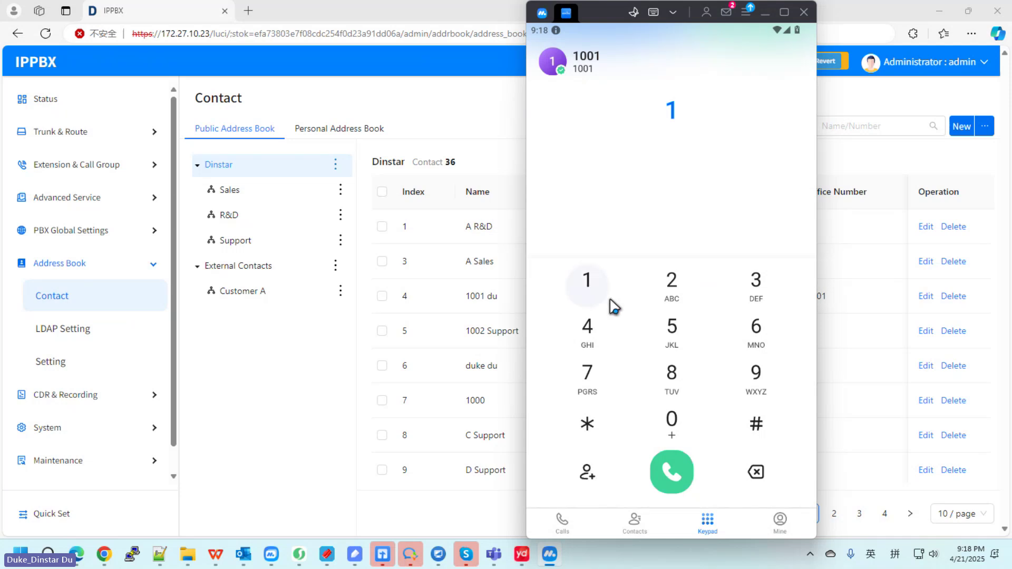
{"action": "double_click", "coordinate": [674, 422]}
{"action": "left_click", "coordinate": [674, 292]}
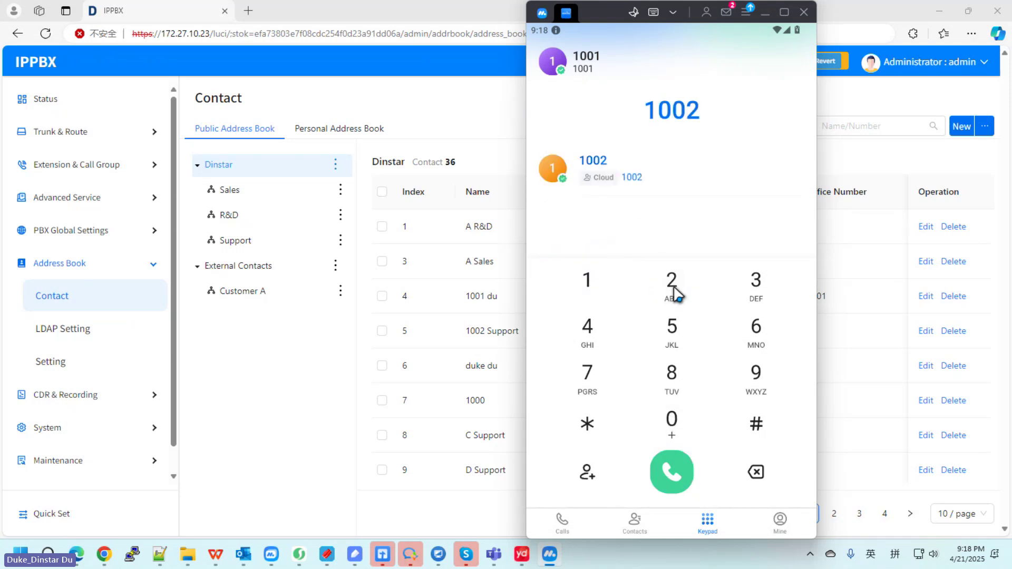
{"action": "left_click", "coordinate": [670, 466]}
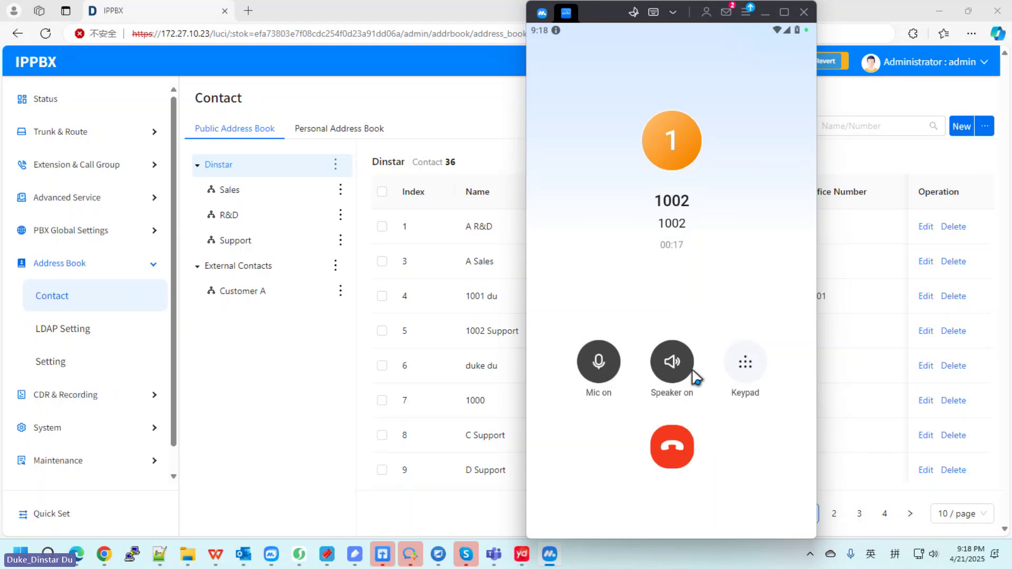
Step: Show and hide the in-call keypad, then hang up the call with 1002
{"action": "left_click", "coordinate": [747, 369]}
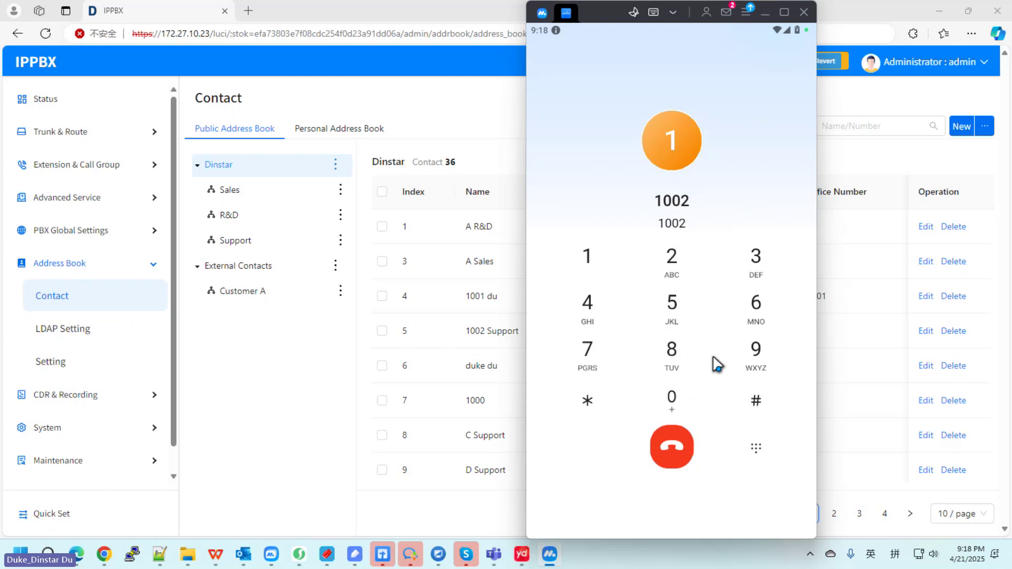
{"action": "left_click", "coordinate": [759, 449]}
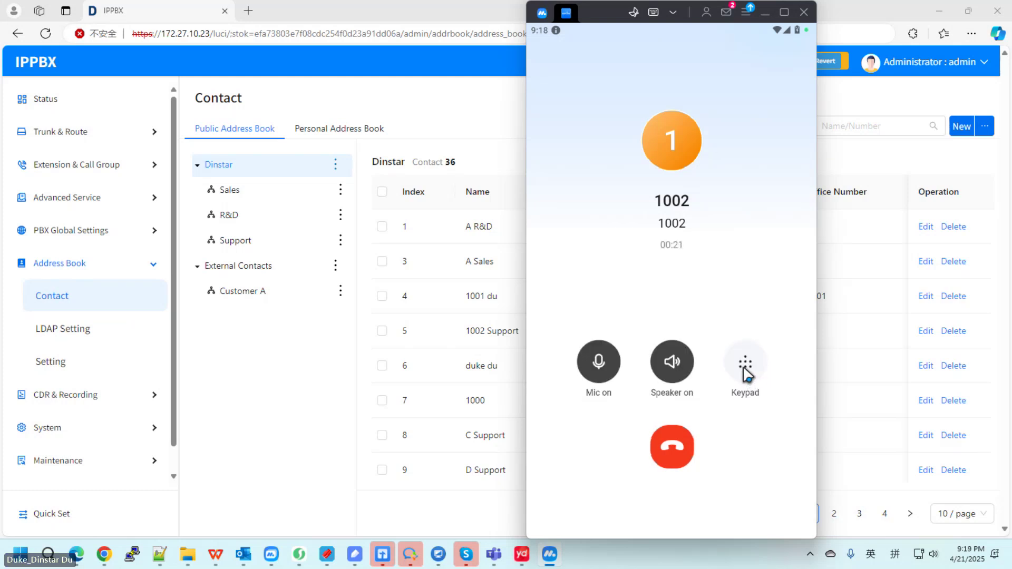
{"action": "left_click", "coordinate": [673, 443]}
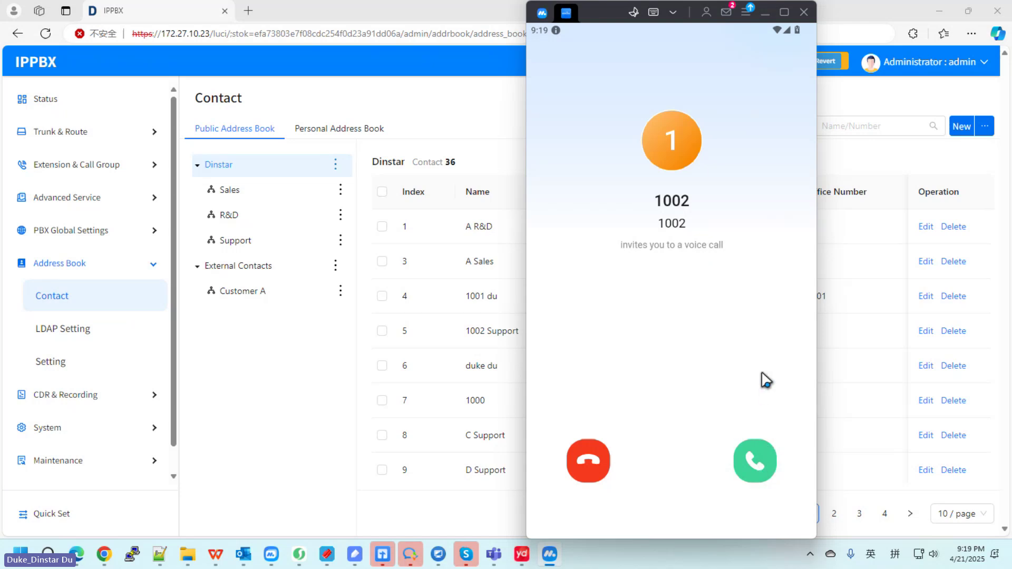
Step: Answer the call from 1002, show and hide the in-call keypad, hang up, then return to Contacts
{"action": "left_click", "coordinate": [767, 462]}
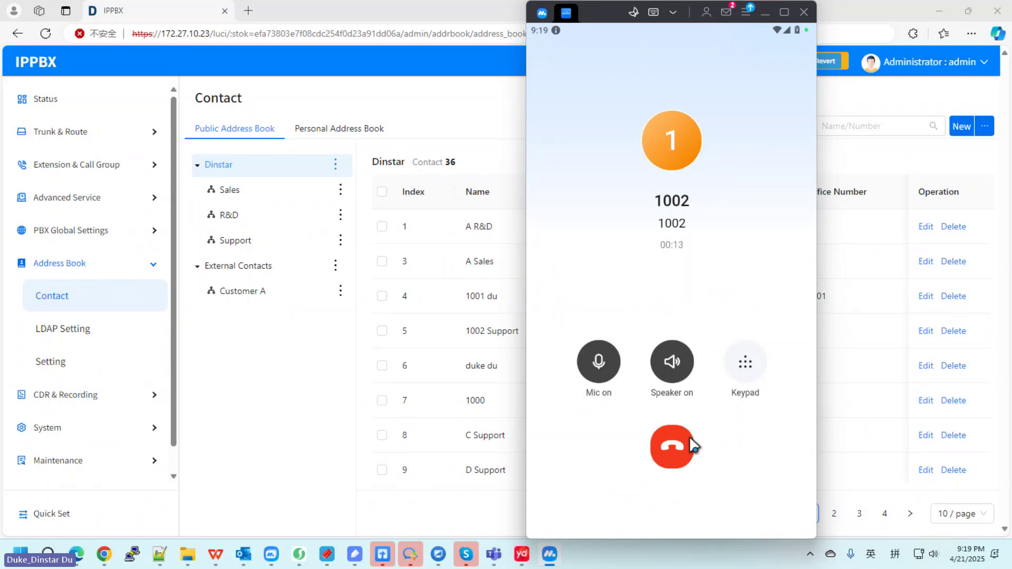
{"action": "left_click", "coordinate": [747, 364]}
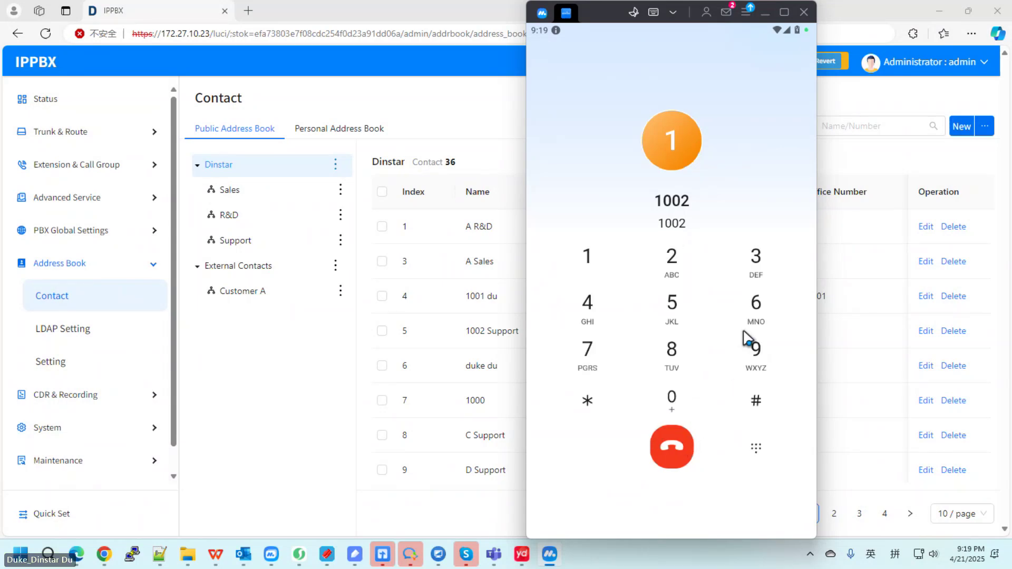
{"action": "left_click", "coordinate": [756, 448]}
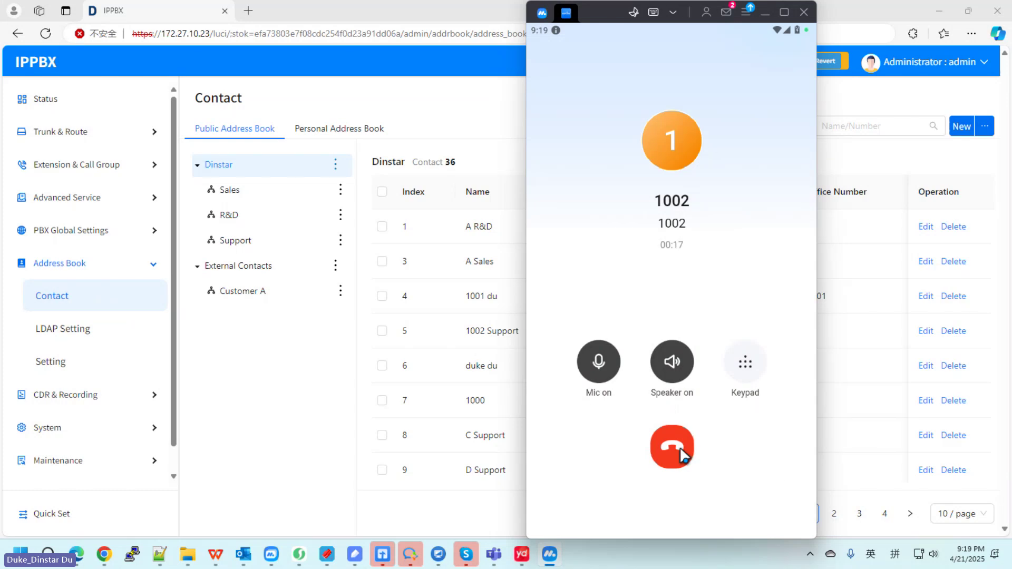
{"action": "left_click", "coordinate": [672, 447]}
{"action": "left_click", "coordinate": [638, 521]}
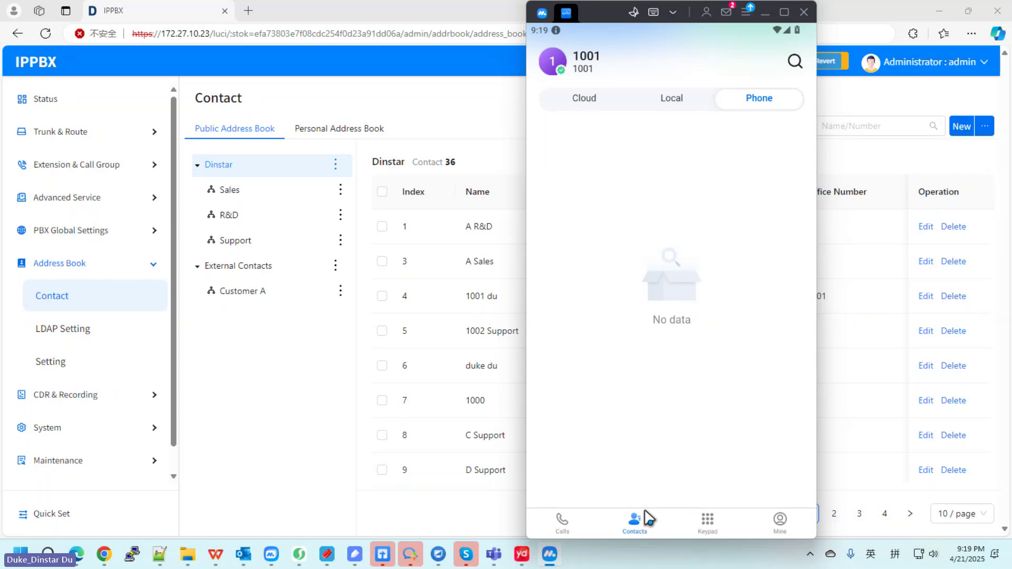
Step: Display the All call history showing the 21:19 and 21:18 calls with extension 1002
{"action": "left_click", "coordinate": [570, 523]}
{"action": "left_click", "coordinate": [780, 523]}
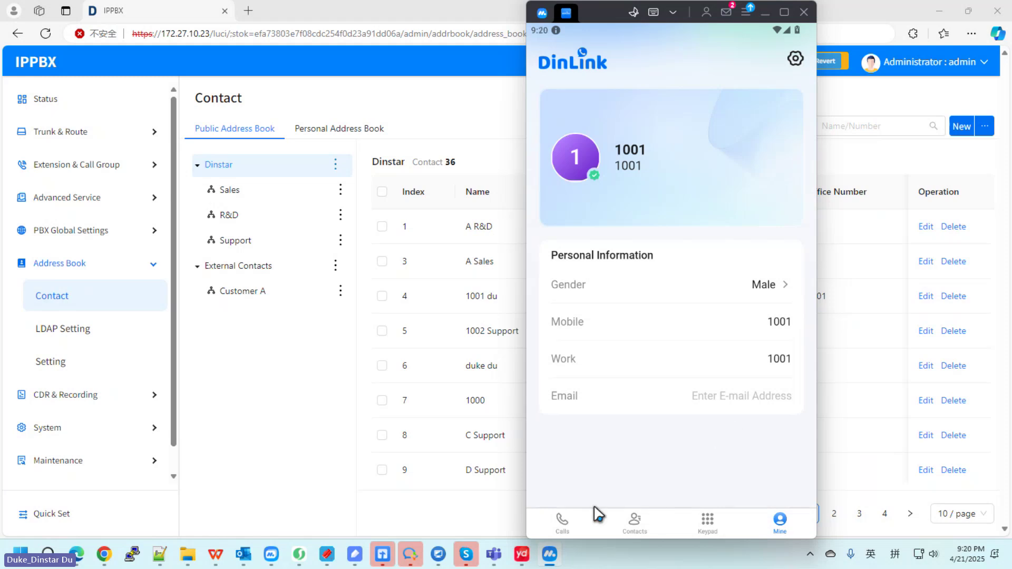
{"action": "left_click", "coordinate": [562, 522]}
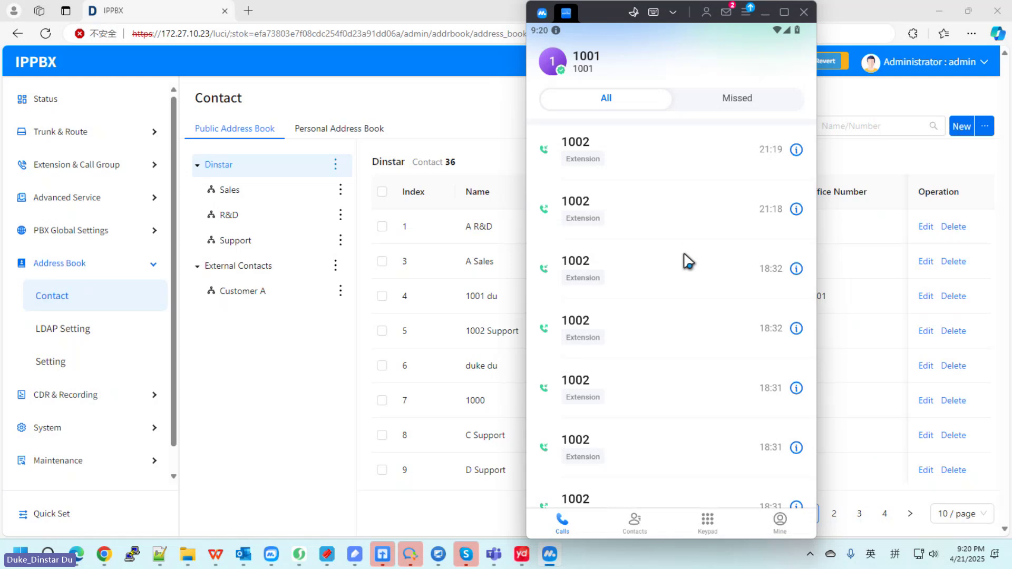